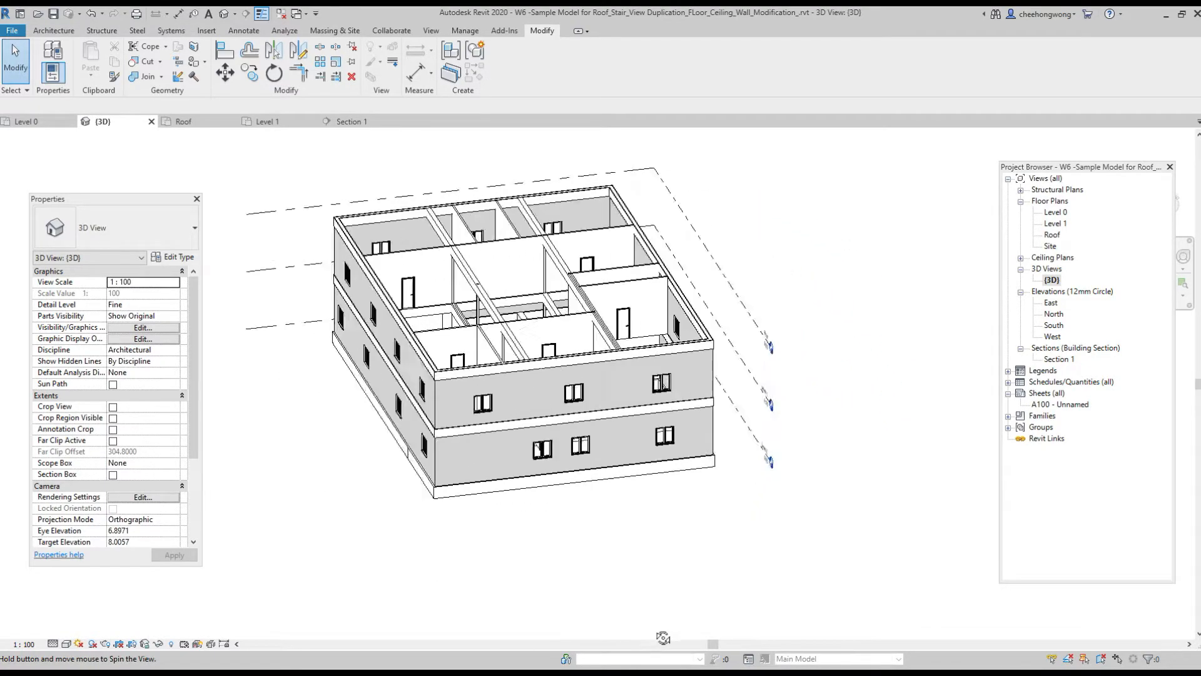
- Examine the building from several sides in the 3D view and the room layouts of the Level 0 and Level 1 floor plans
{"action": "middle_click_drag", "start_coordinate": [373, 565], "coordinate": [702, 561], "text": "shift"}
{"action": "middle_click_drag", "start_coordinate": [626, 561], "coordinate": [595, 558], "text": "shift"}
{"action": "middle_click_drag", "start_coordinate": [700, 610], "coordinate": [560, 600], "text": "shift"}
{"action": "middle_click_drag", "start_coordinate": [314, 219], "coordinate": [255, 469], "text": "shift"}
{"action": "middle_click_drag", "start_coordinate": [864, 488], "coordinate": [878, 426], "text": "shift"}
{"action": "double_click", "coordinate": [1055, 212]}
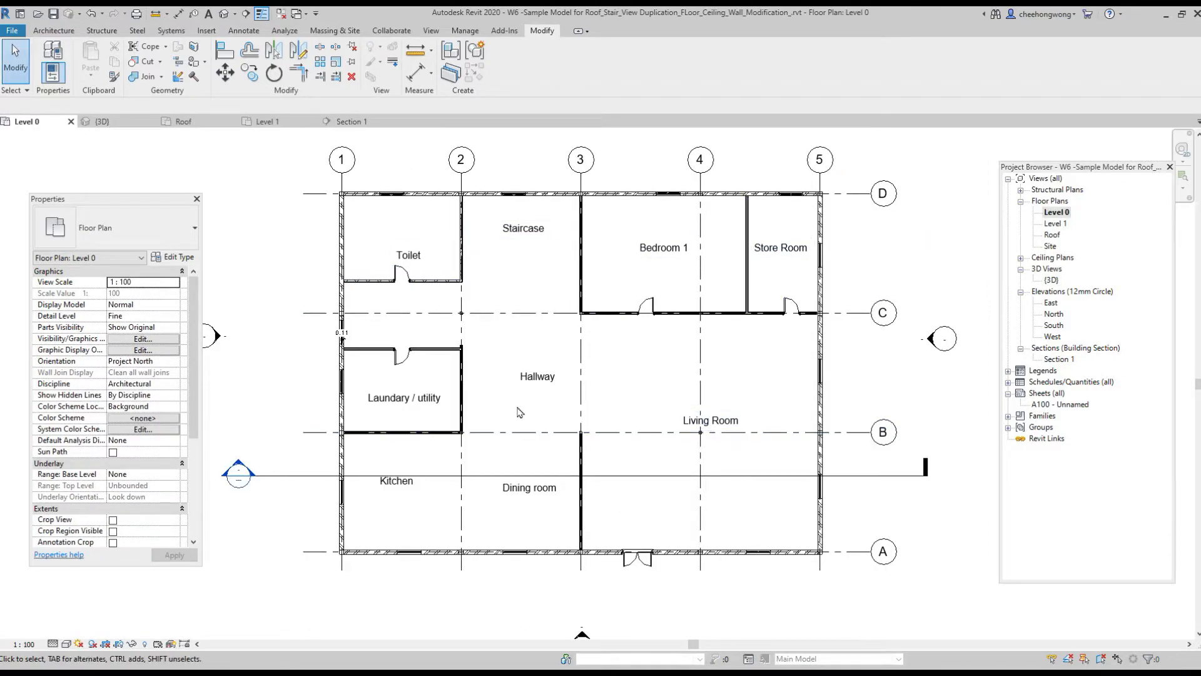
{"action": "left_click", "coordinate": [1057, 223]}
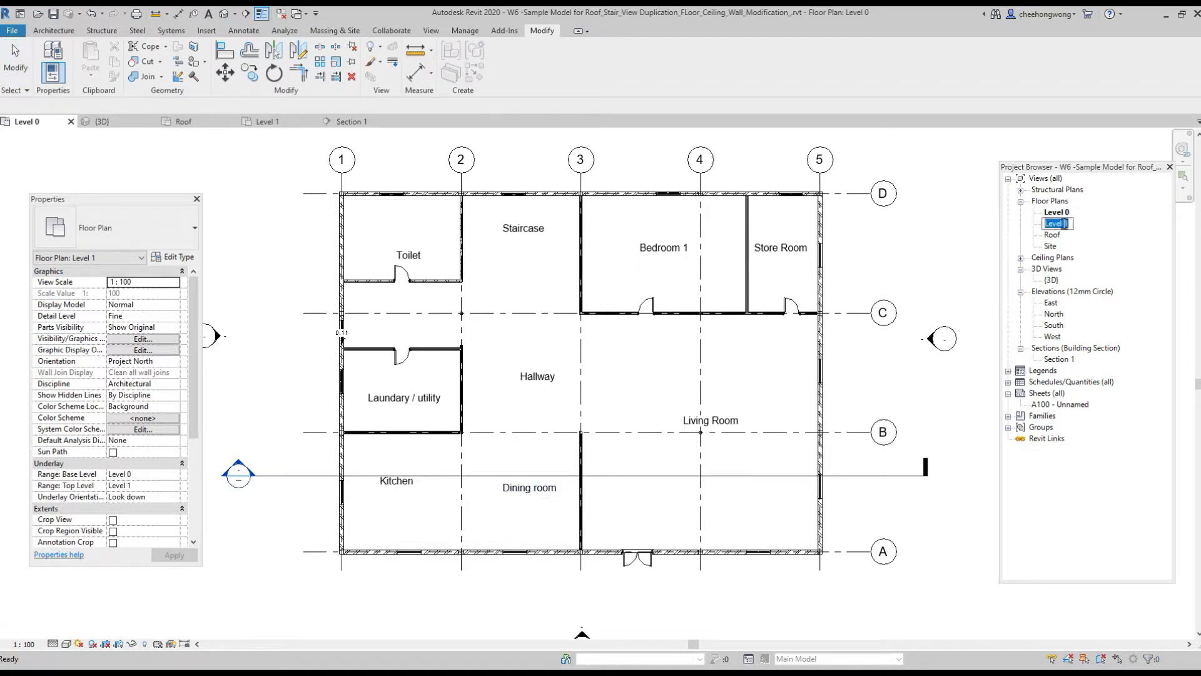
{"action": "double_click", "coordinate": [1066, 228]}
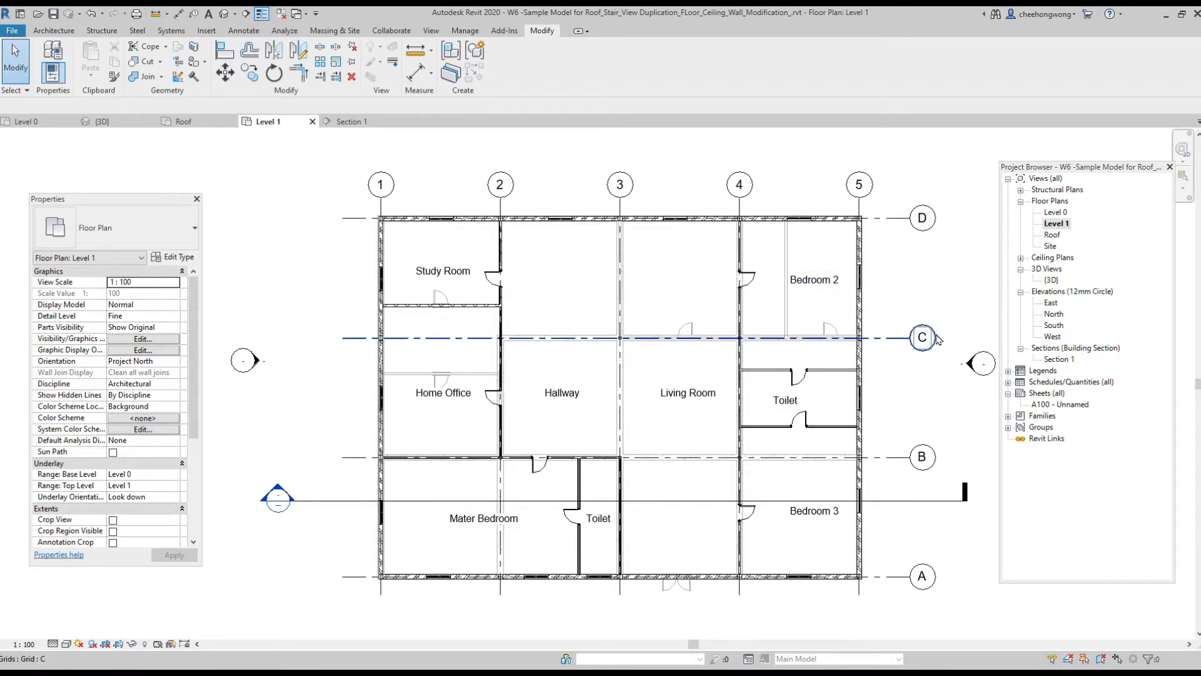
{"action": "scroll", "coordinate": [938, 415], "scroll_direction": "down", "scroll_amount": 1}
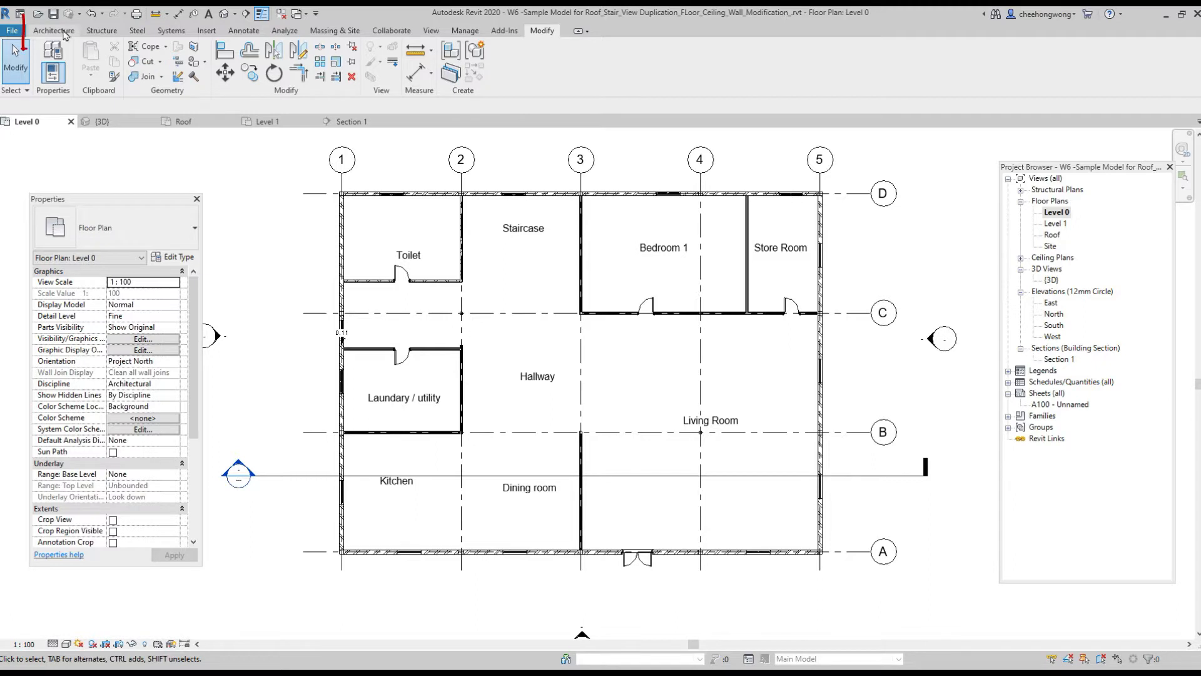
- Start a floor on Level 0 of type Floor-Grnd-Bearing_65Scr-90Ins-125Conc-50SBld-150Hcore with a height offset of -0.03
{"action": "left_click", "coordinate": [53, 31]}
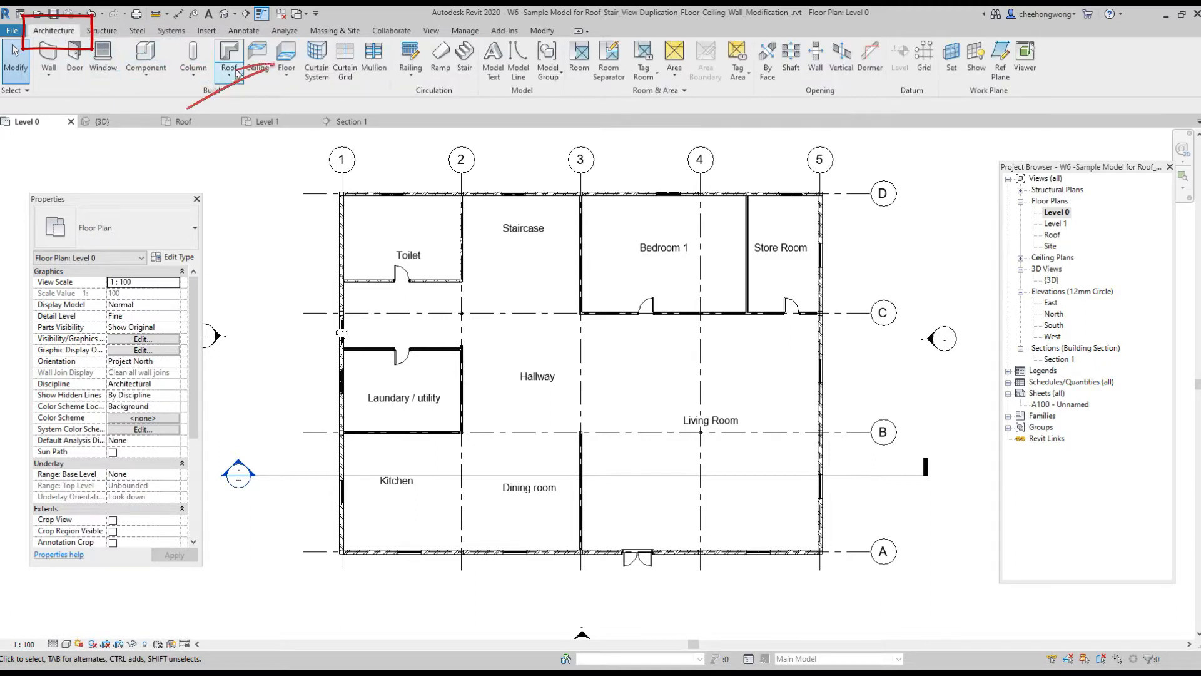
{"action": "left_click", "coordinate": [287, 57]}
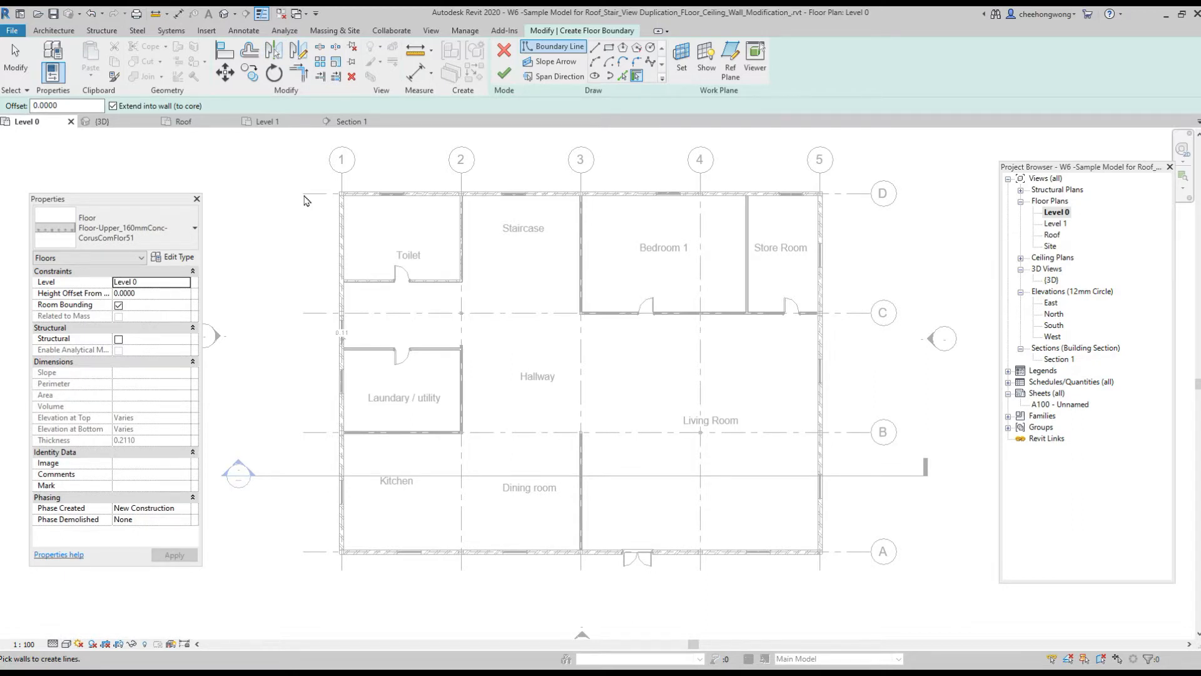
{"action": "left_click", "coordinate": [167, 237]}
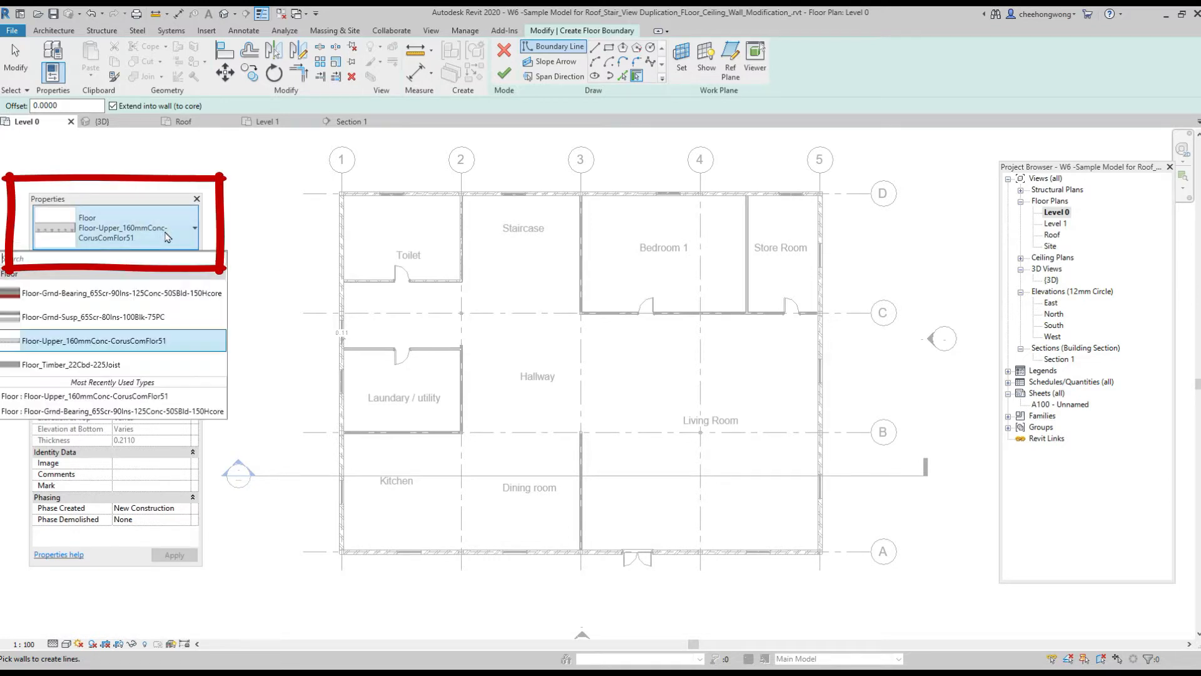
{"action": "left_click", "coordinate": [164, 293]}
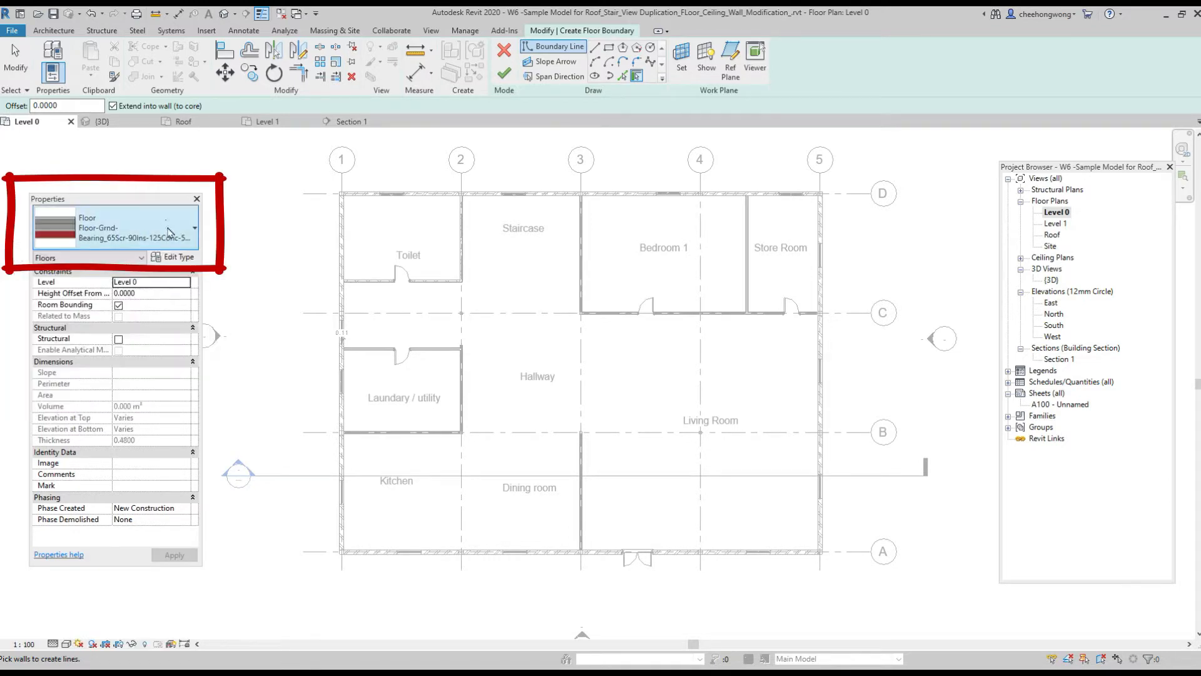
{"action": "left_click", "coordinate": [139, 294]}
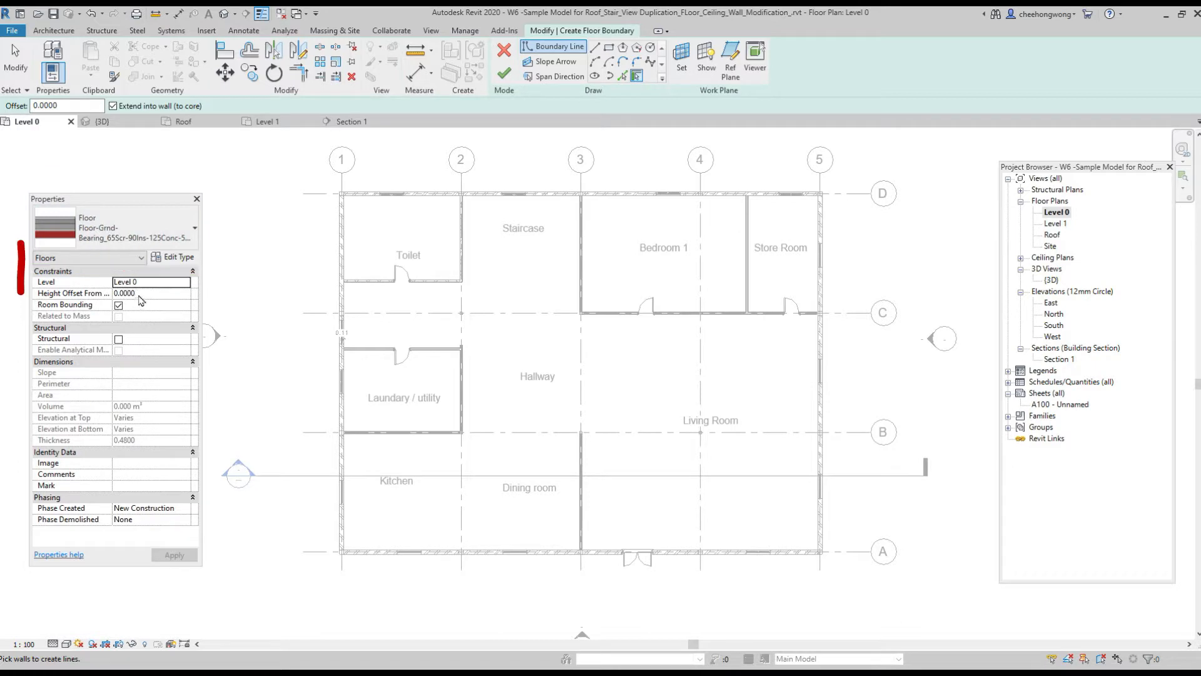
{"action": "left_click", "coordinate": [98, 295]}
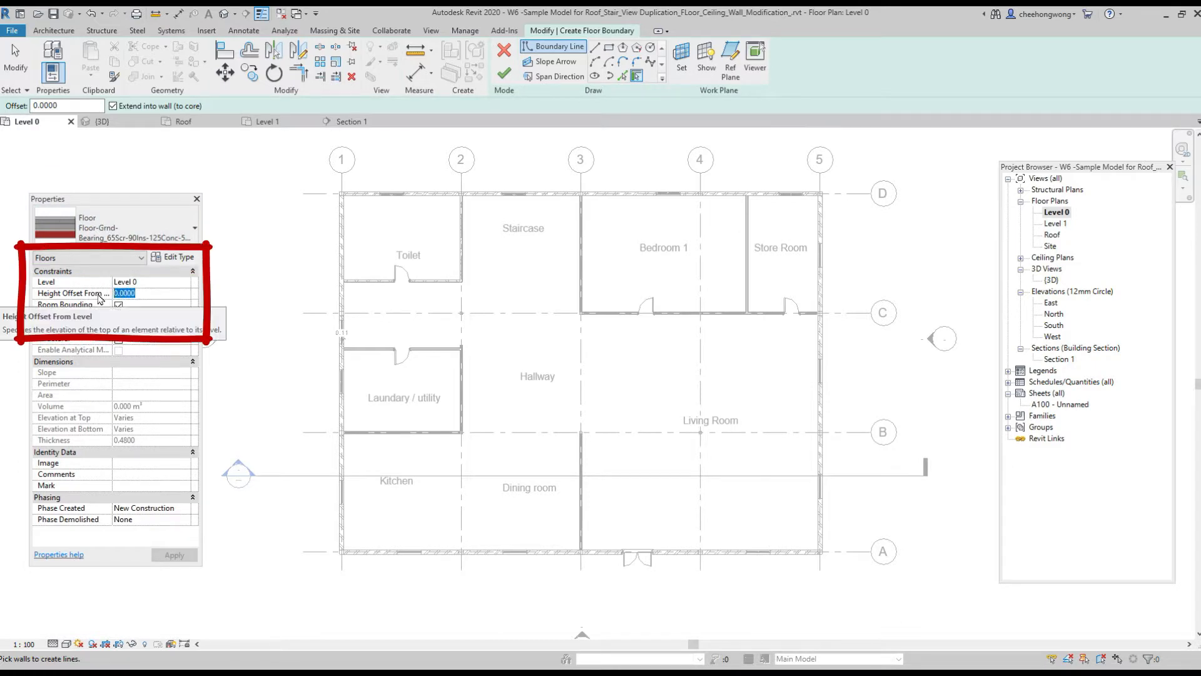
{"action": "type", "text": "-0.03"}
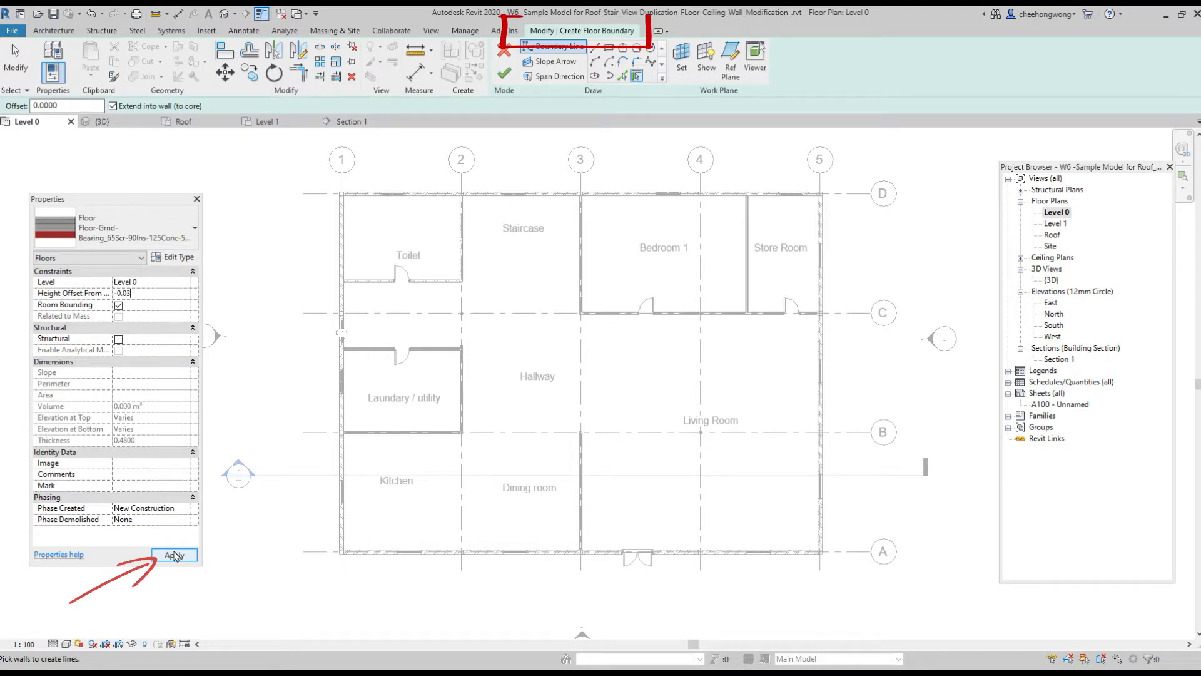
{"action": "left_click", "coordinate": [175, 555]}
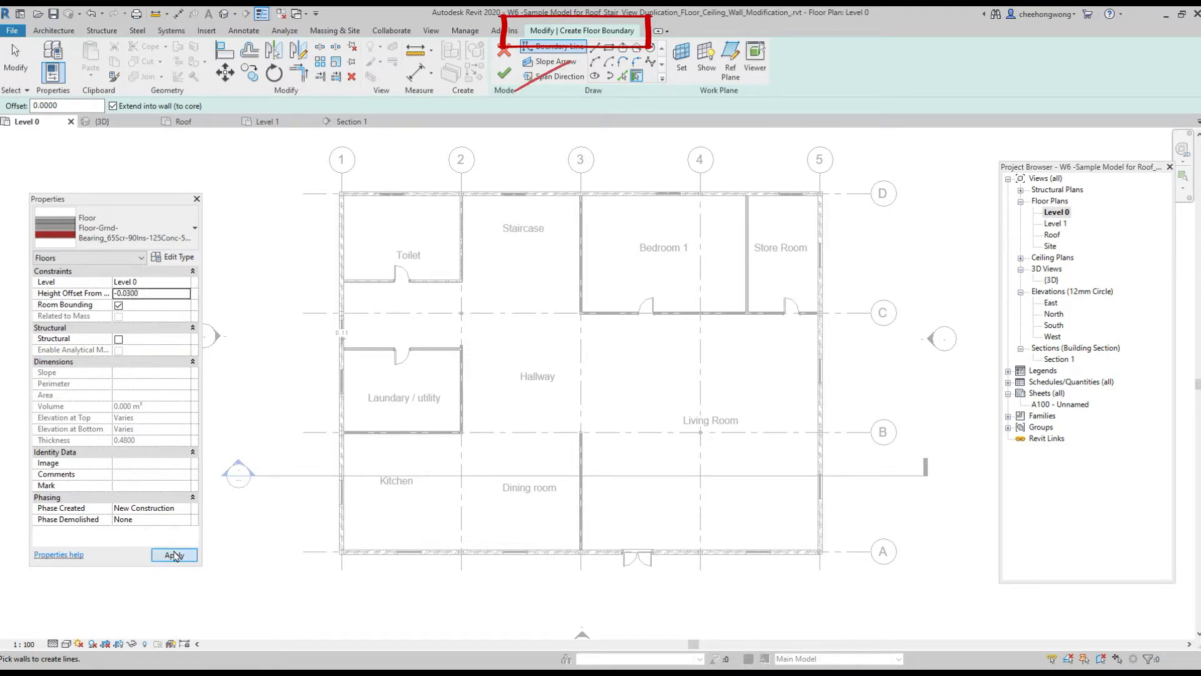
- Draw a rectangular floor boundary around the Toilet, from the grid 1/D corner to grid 2 at the inner face of the door wall
{"action": "scroll", "coordinate": [379, 232], "scroll_direction": "up", "scroll_amount": 2}
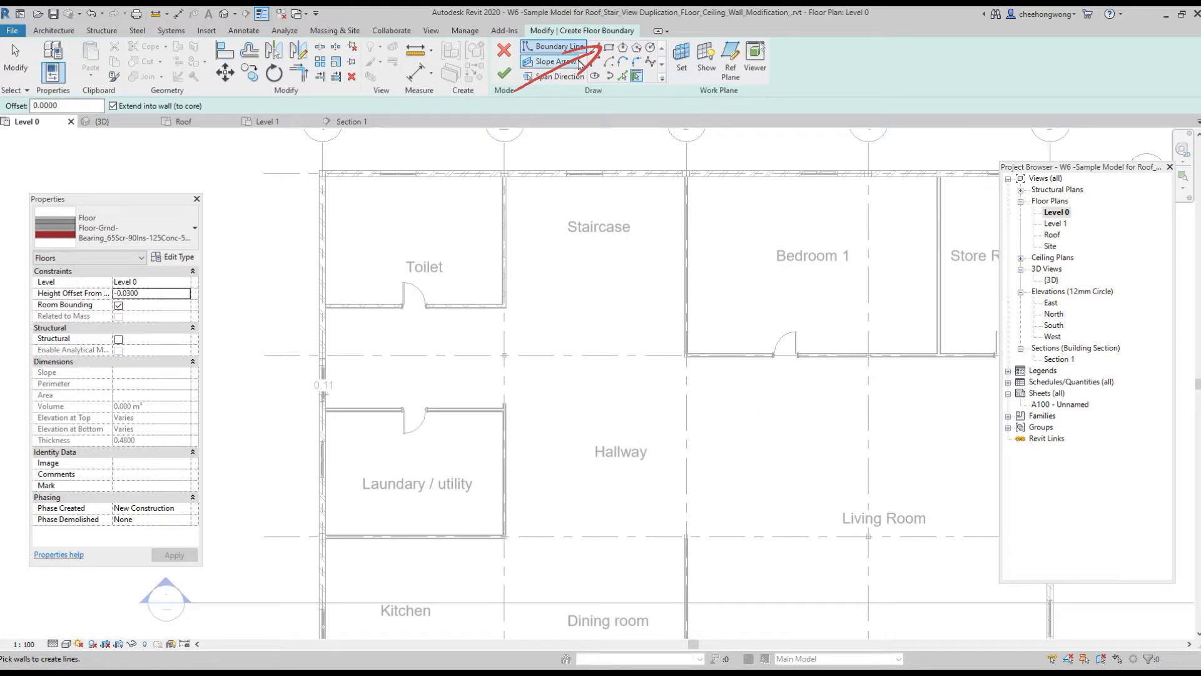
{"action": "left_click", "coordinate": [609, 50]}
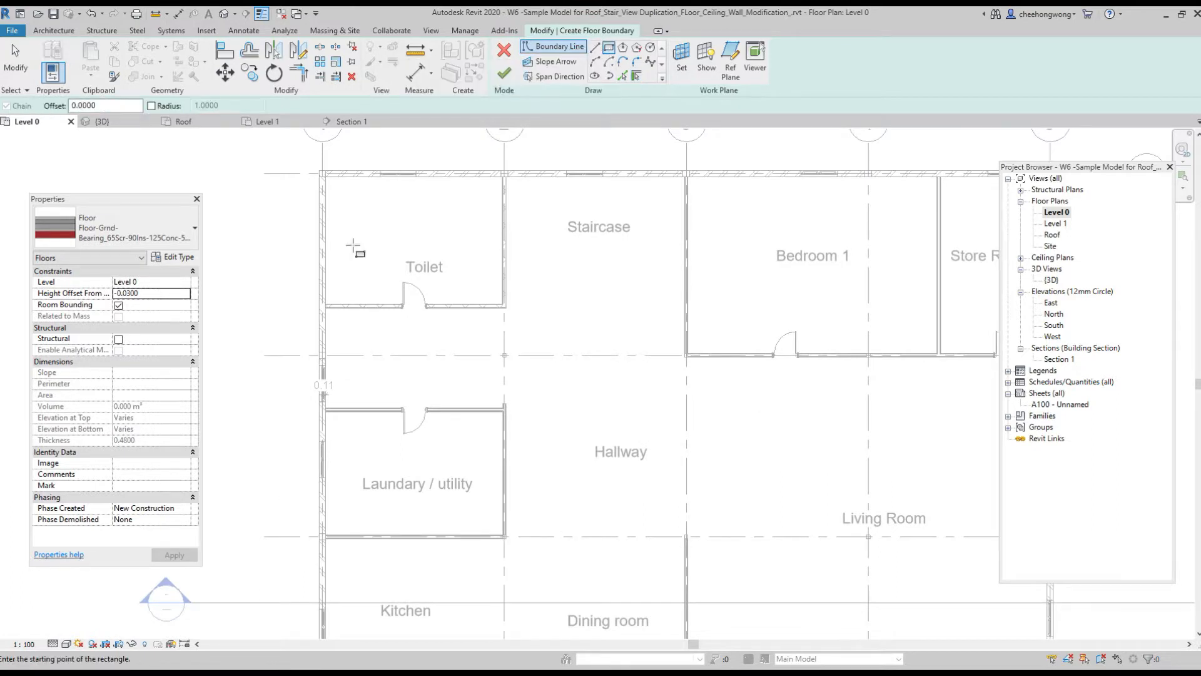
{"action": "scroll", "coordinate": [376, 231], "scroll_direction": "up", "scroll_amount": 3}
{"action": "scroll", "coordinate": [294, 262], "scroll_direction": "up", "scroll_amount": 1}
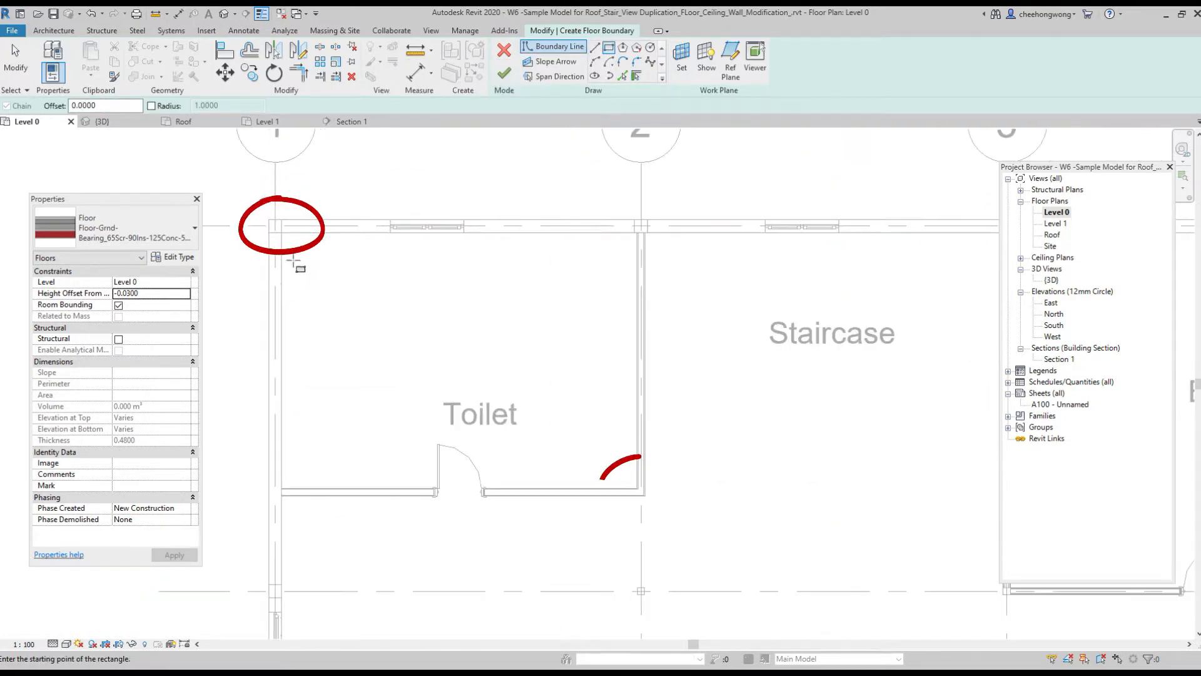
{"action": "left_click", "coordinate": [275, 226]}
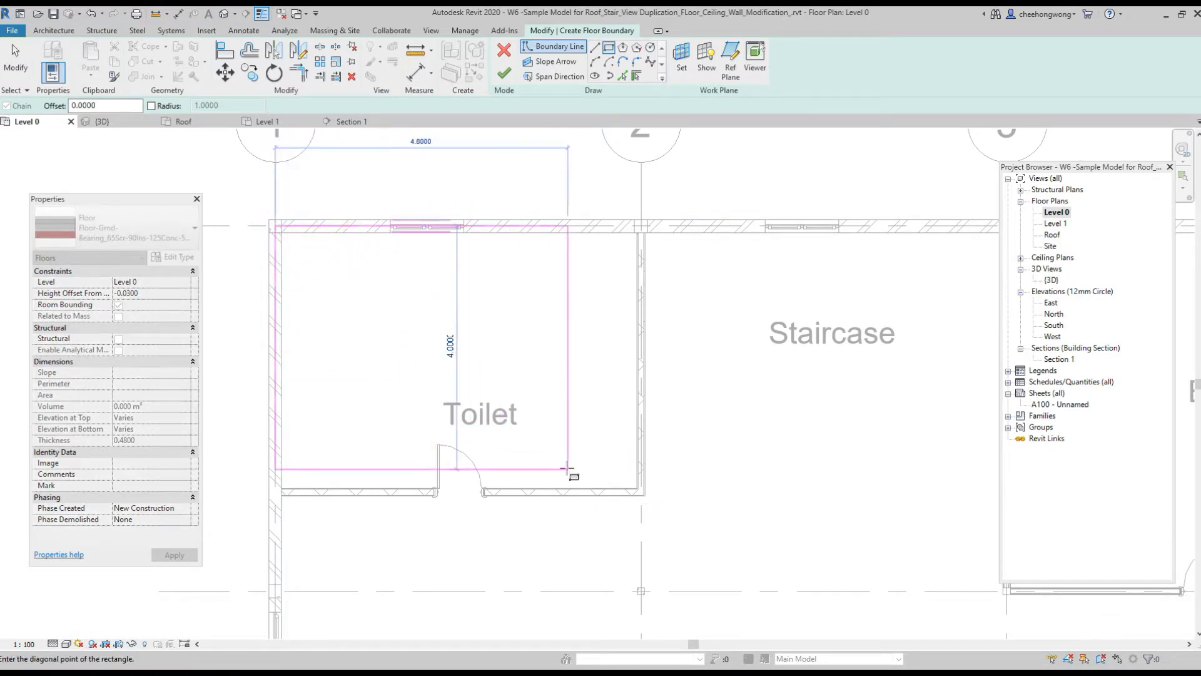
{"action": "scroll", "coordinate": [450, 501], "scroll_direction": "up", "scroll_amount": 3}
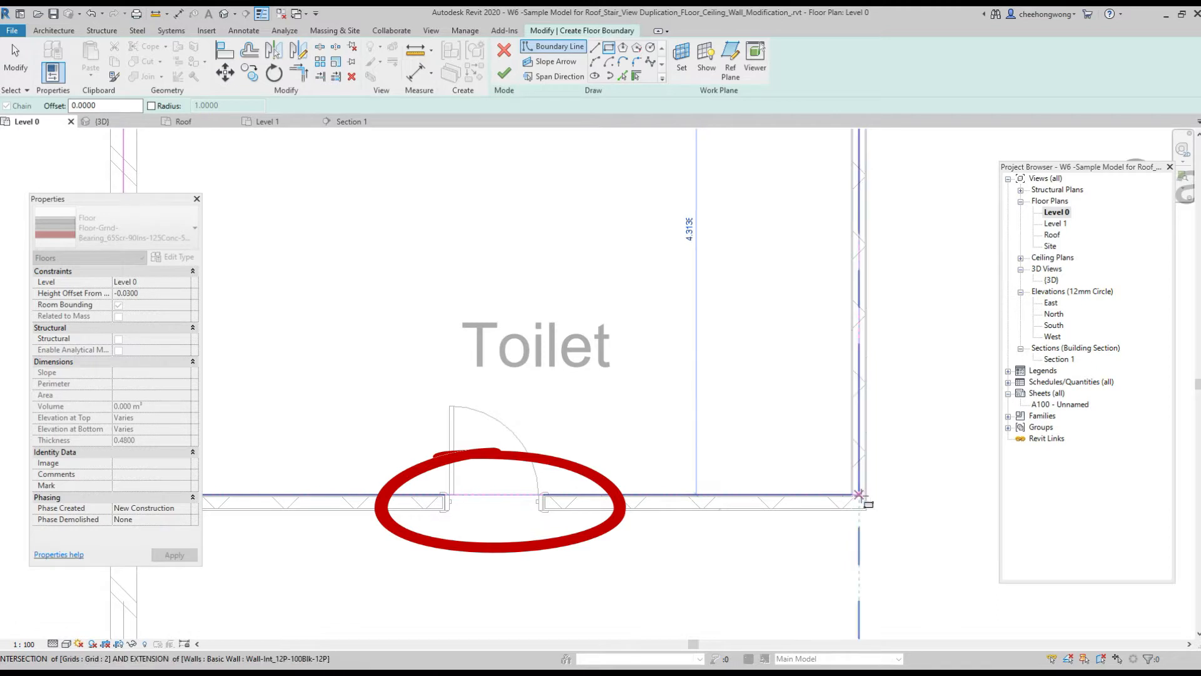
{"action": "left_click", "coordinate": [859, 494]}
- Draw a second rectangular boundary enclosing the laundry and Kitchen, from grid 1 at the laundry door wall to the grid 2/A intersection
{"action": "scroll", "coordinate": [703, 511], "scroll_direction": "down", "scroll_amount": 5}
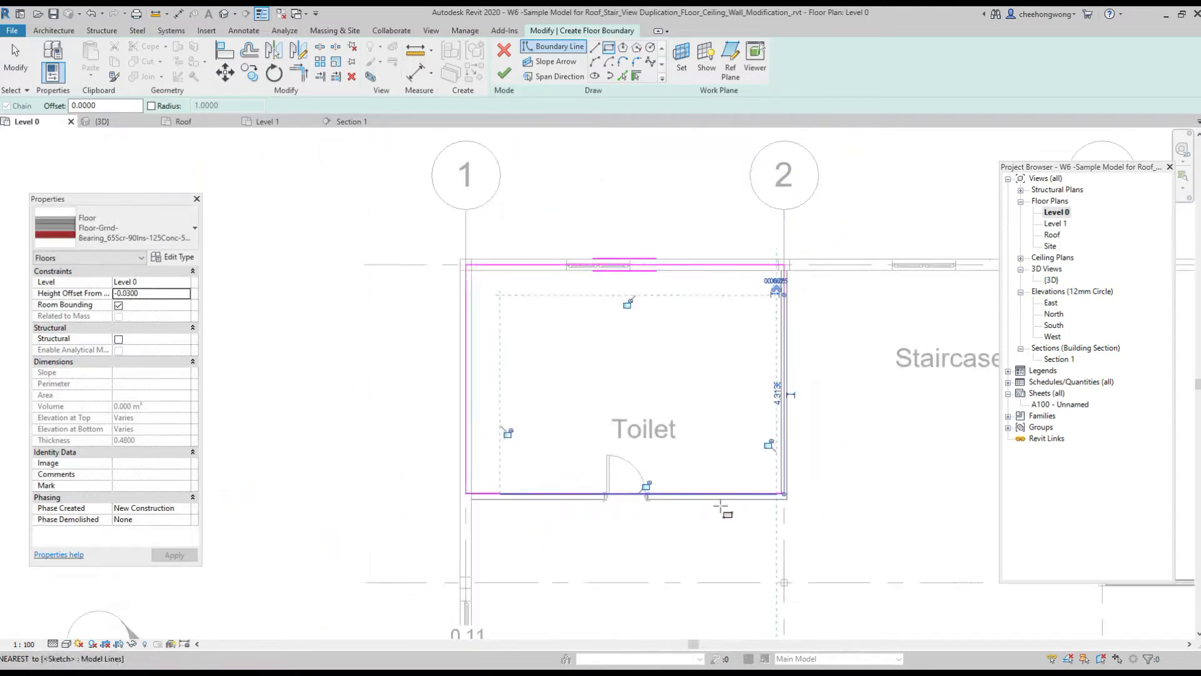
{"action": "scroll", "coordinate": [655, 559], "scroll_direction": "up", "scroll_amount": 1}
{"action": "middle_click_drag", "start_coordinate": [671, 570], "coordinate": [663, 343]}
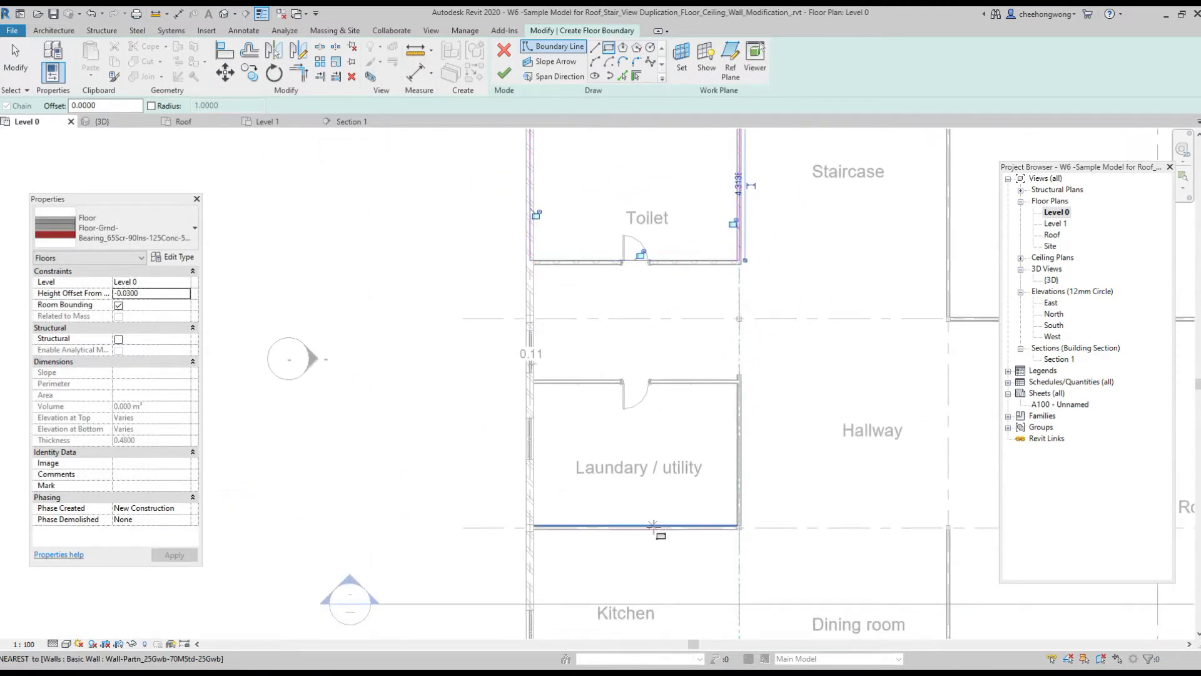
{"action": "middle_click_drag", "start_coordinate": [664, 534], "coordinate": [664, 449]}
{"action": "scroll", "coordinate": [536, 289], "scroll_direction": "up", "scroll_amount": 1}
{"action": "scroll", "coordinate": [505, 286], "scroll_direction": "up", "scroll_amount": 2}
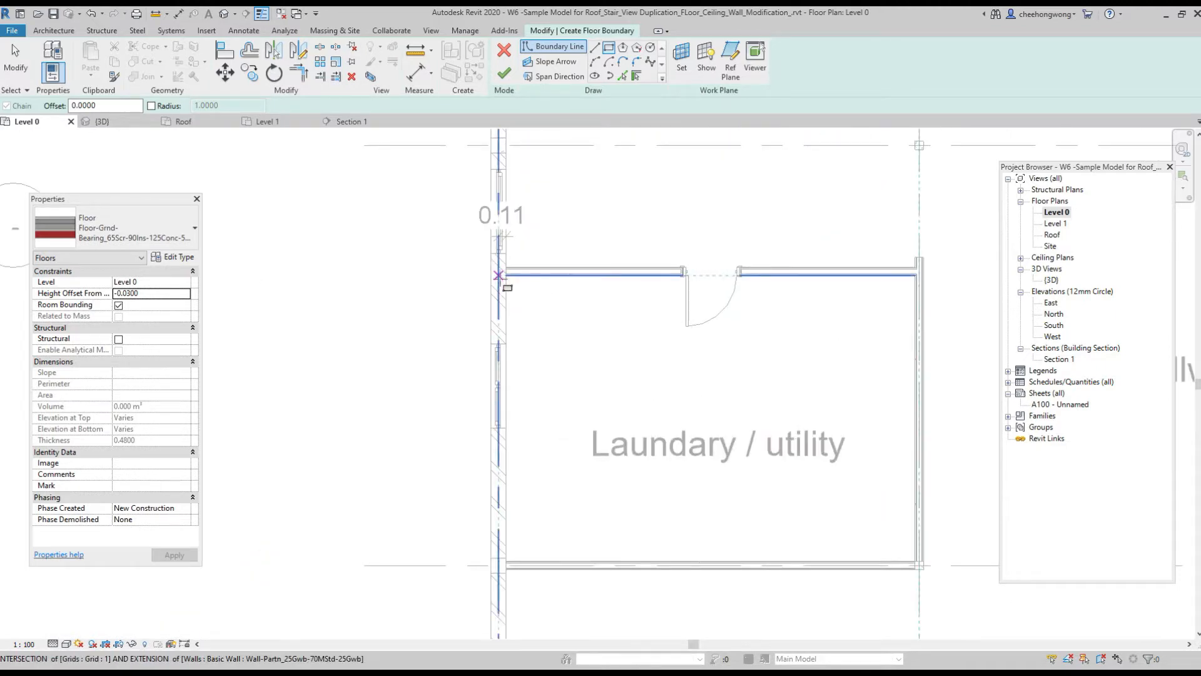
{"action": "left_click", "coordinate": [499, 275]}
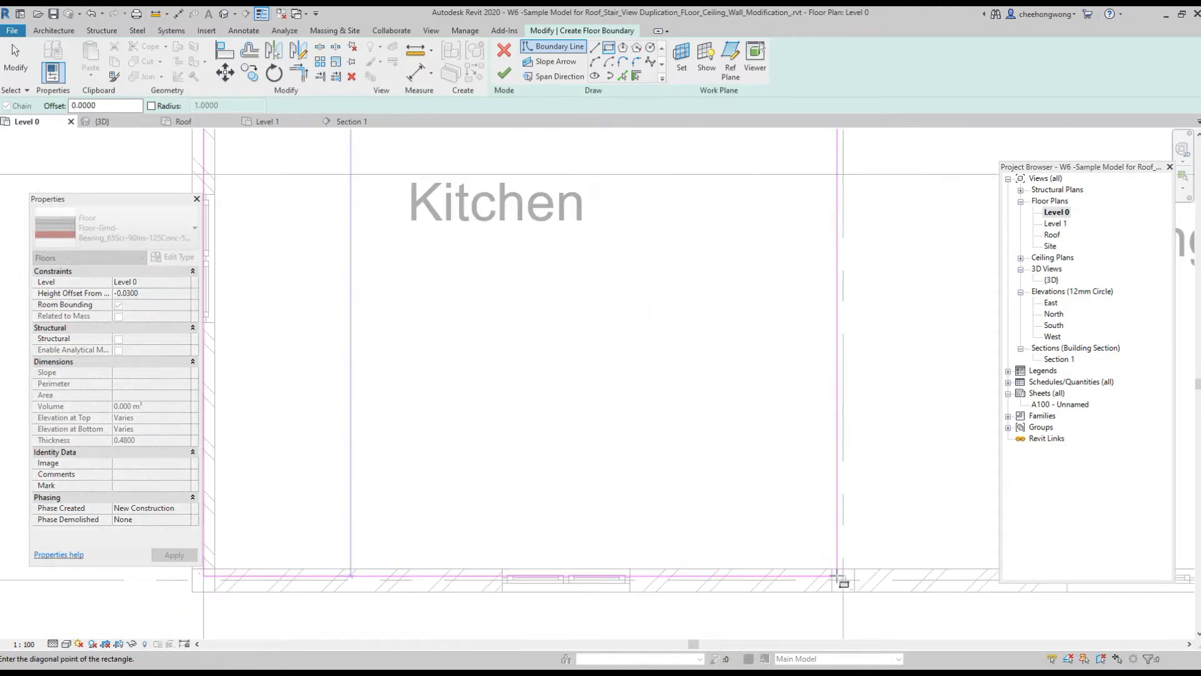
{"action": "left_click", "coordinate": [844, 580]}
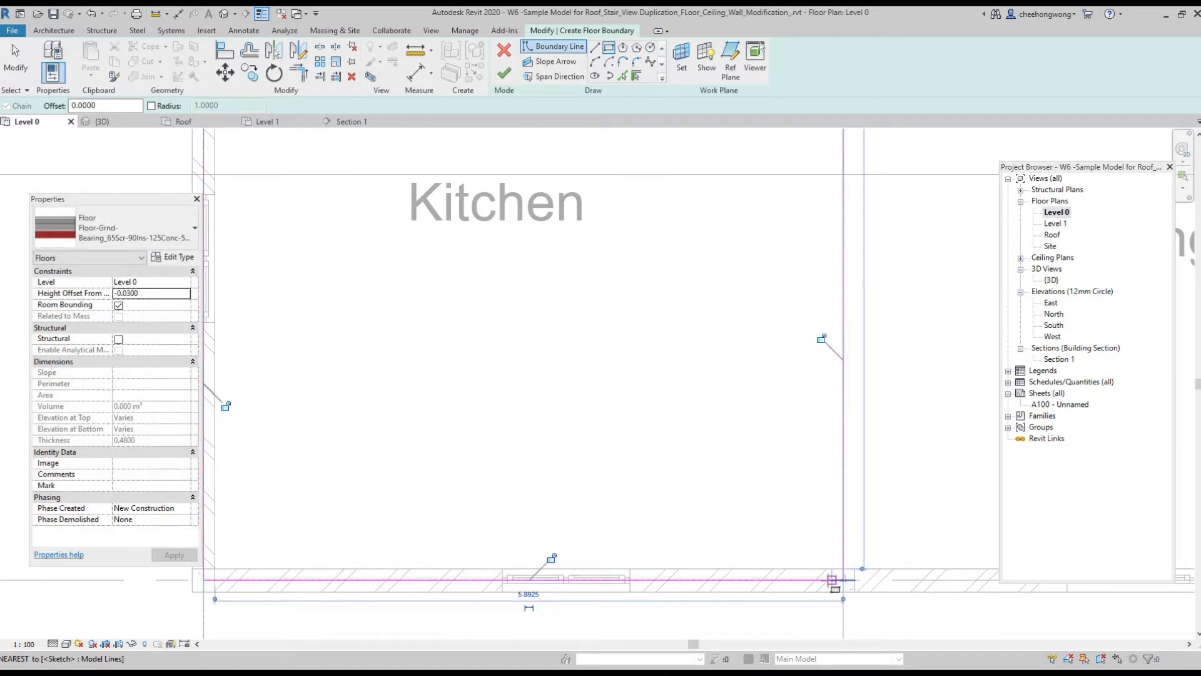
- Set the floor's height offset from its level to 0
{"action": "scroll", "coordinate": [843, 580], "scroll_direction": "down", "scroll_amount": 5}
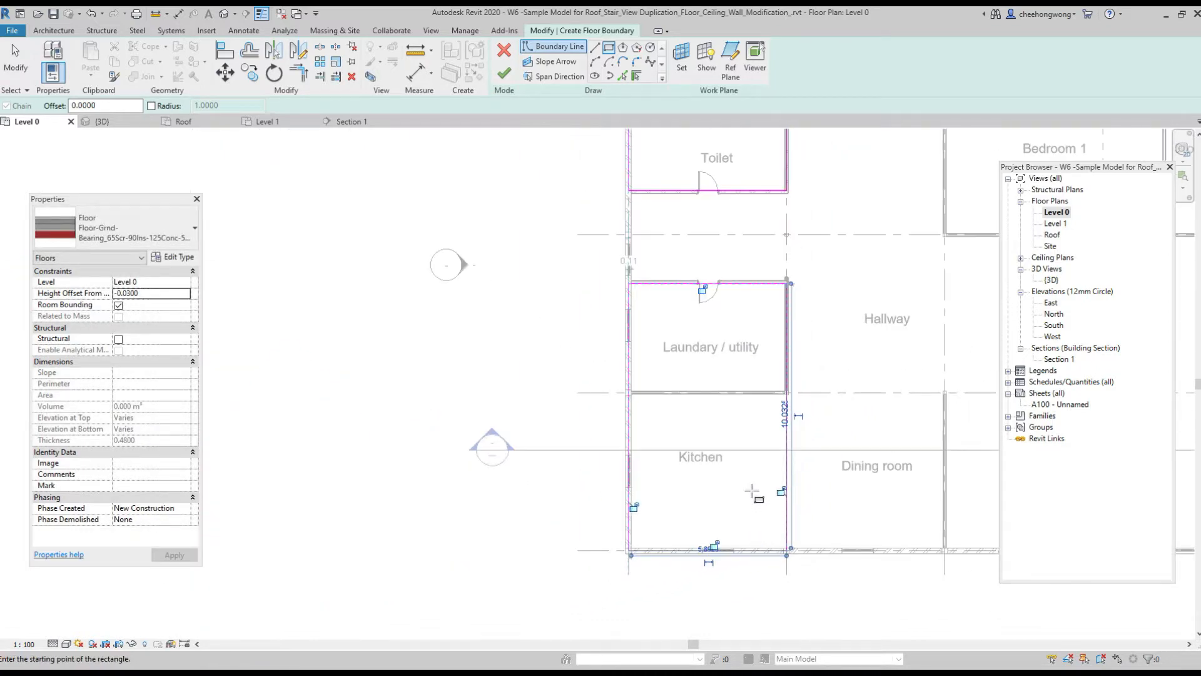
{"action": "scroll", "coordinate": [752, 491], "scroll_direction": "down", "scroll_amount": 1}
{"action": "middle_click_drag", "start_coordinate": [841, 314], "coordinate": [730, 394]}
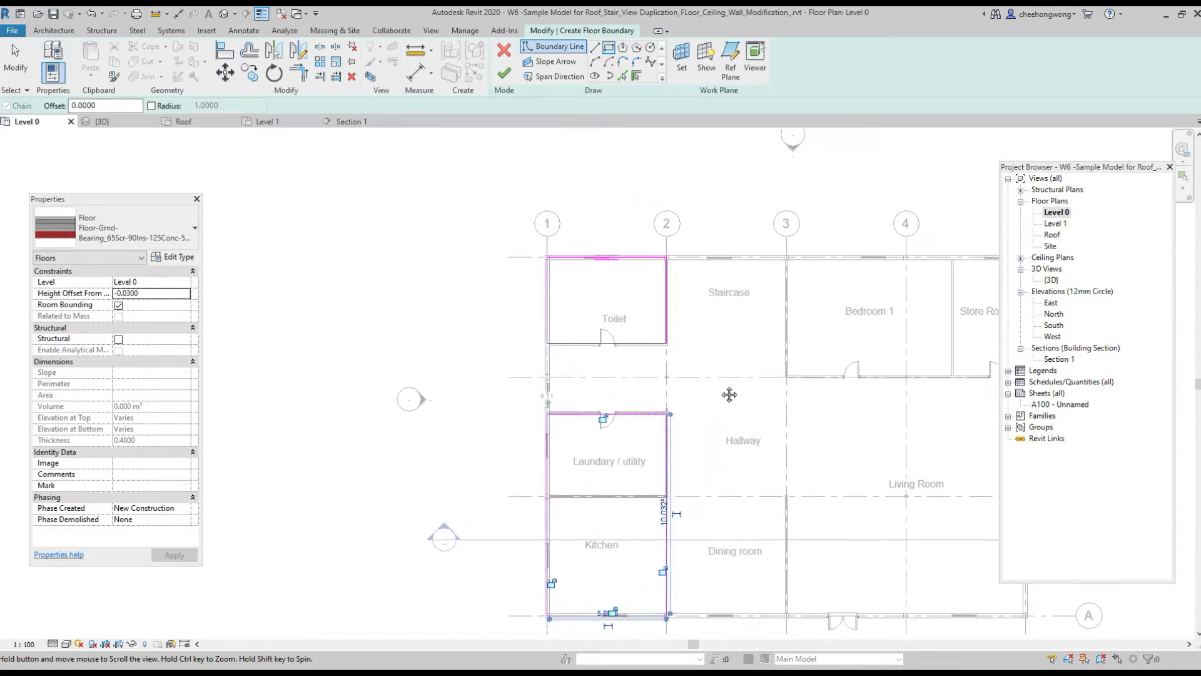
{"action": "scroll", "coordinate": [660, 381], "scroll_direction": "up", "scroll_amount": 1}
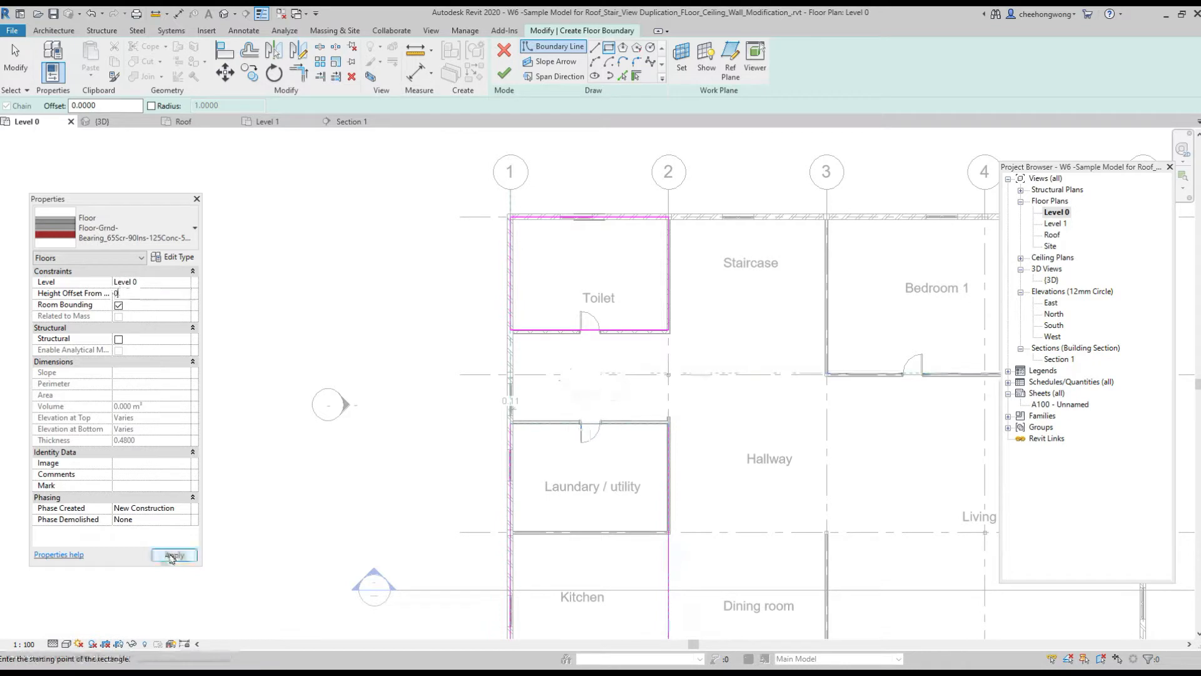
{"action": "left_click", "coordinate": [172, 556]}
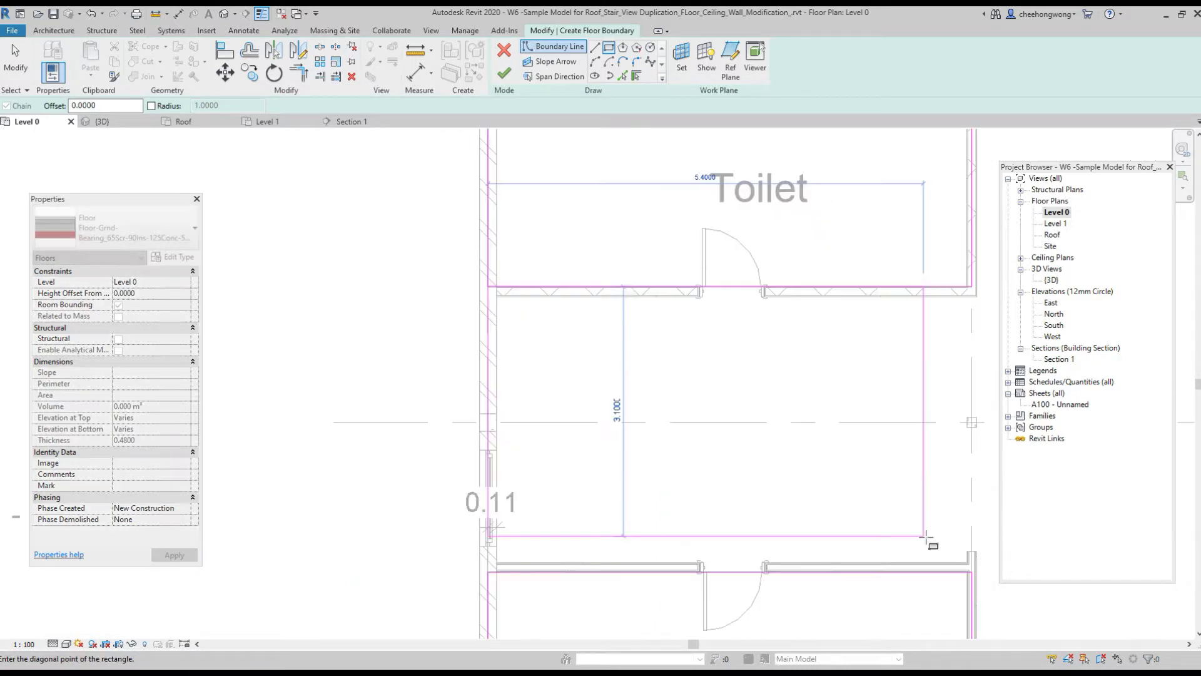
- Draw a rectangular boundary over the corridor between the Toilet and laundry rectangles, sharing their edges, and dismiss the overlap warnings
{"action": "scroll", "coordinate": [972, 570], "scroll_direction": "up", "scroll_amount": 1}
{"action": "scroll", "coordinate": [970, 571], "scroll_direction": "up", "scroll_amount": 3}
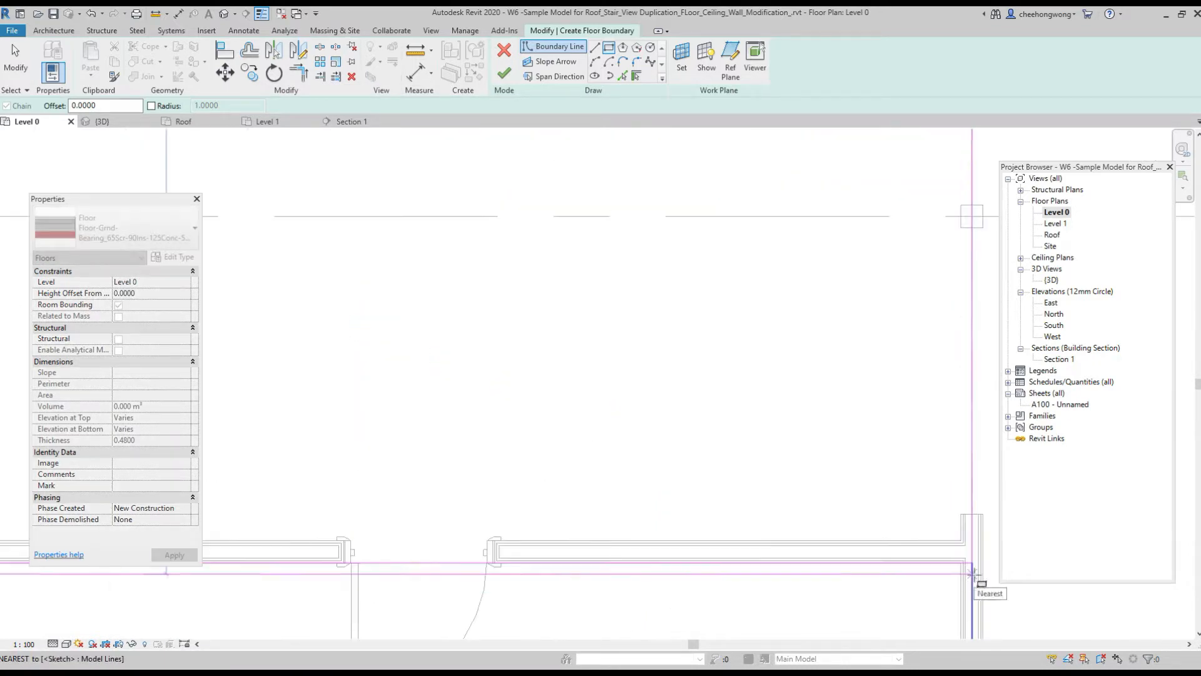
{"action": "left_click", "coordinate": [972, 563]}
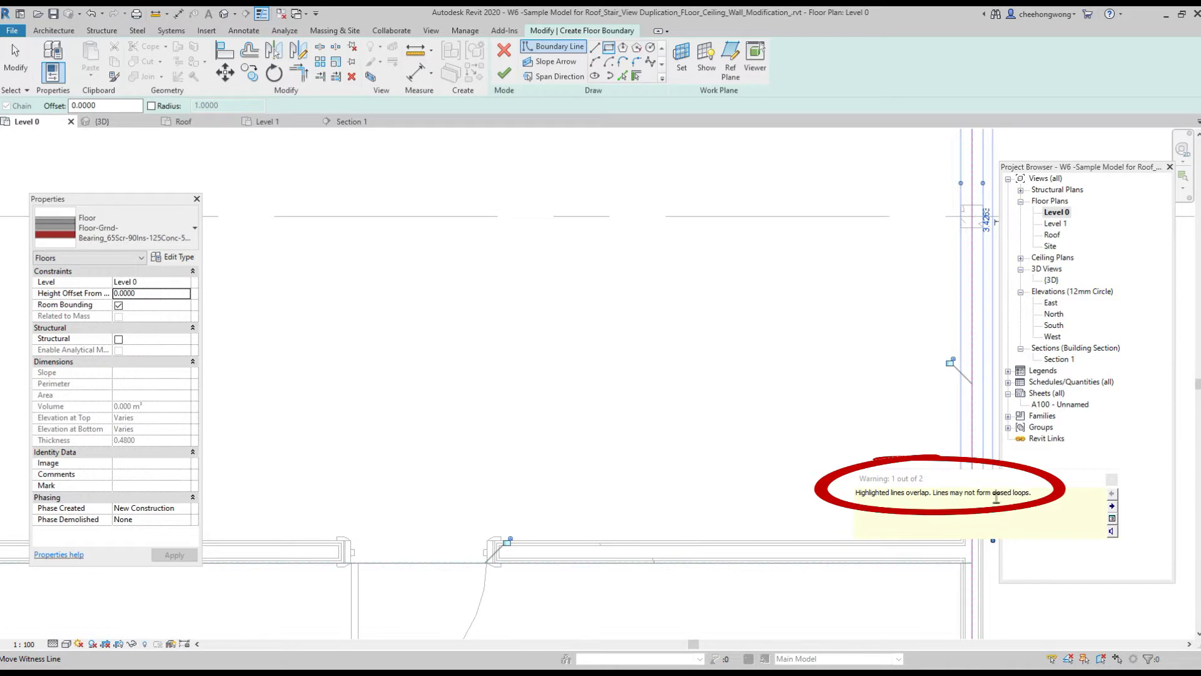
{"action": "left_click", "coordinate": [1113, 507]}
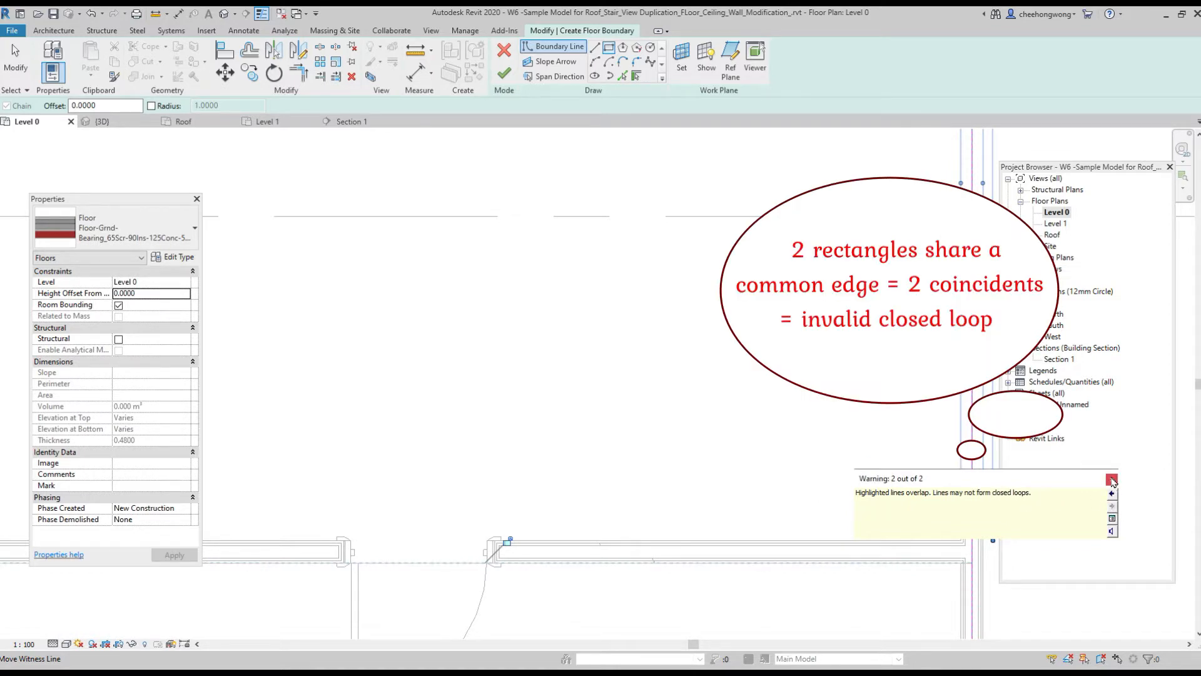
{"action": "left_click", "coordinate": [1112, 480]}
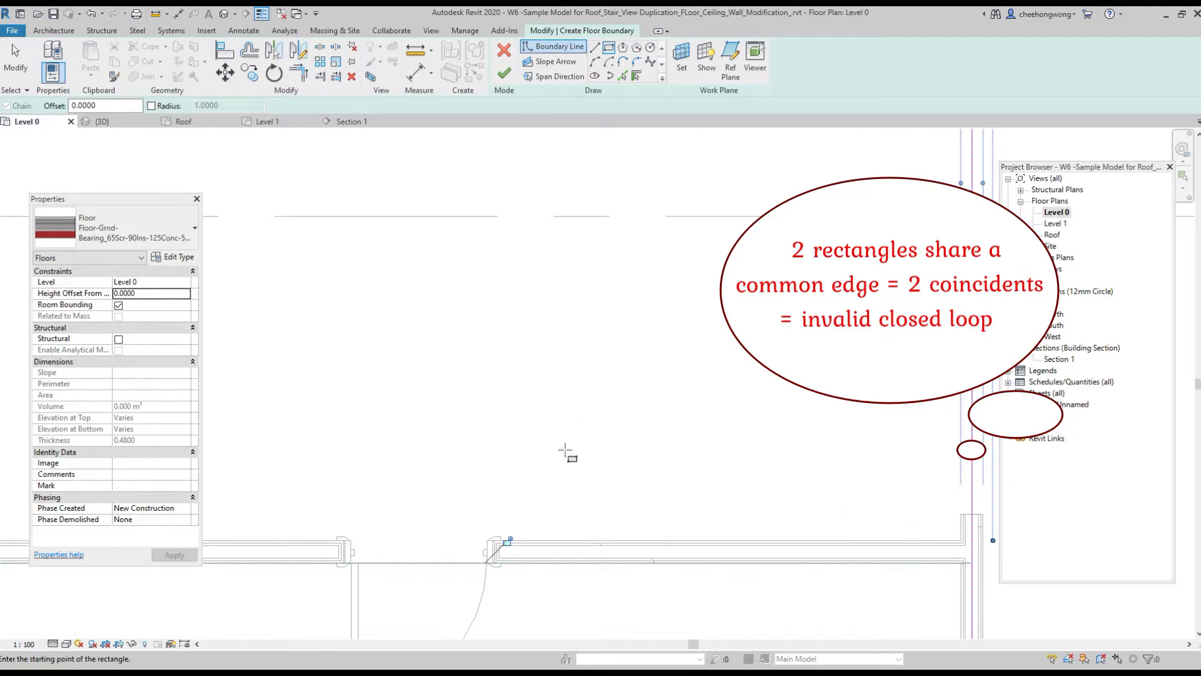
- Try to finish the floor sketch with the three adjoining rectangles, and return to editing the sketch
{"action": "scroll", "coordinate": [567, 452], "scroll_direction": "down", "scroll_amount": 2}
{"action": "scroll", "coordinate": [631, 468], "scroll_direction": "down", "scroll_amount": 2}
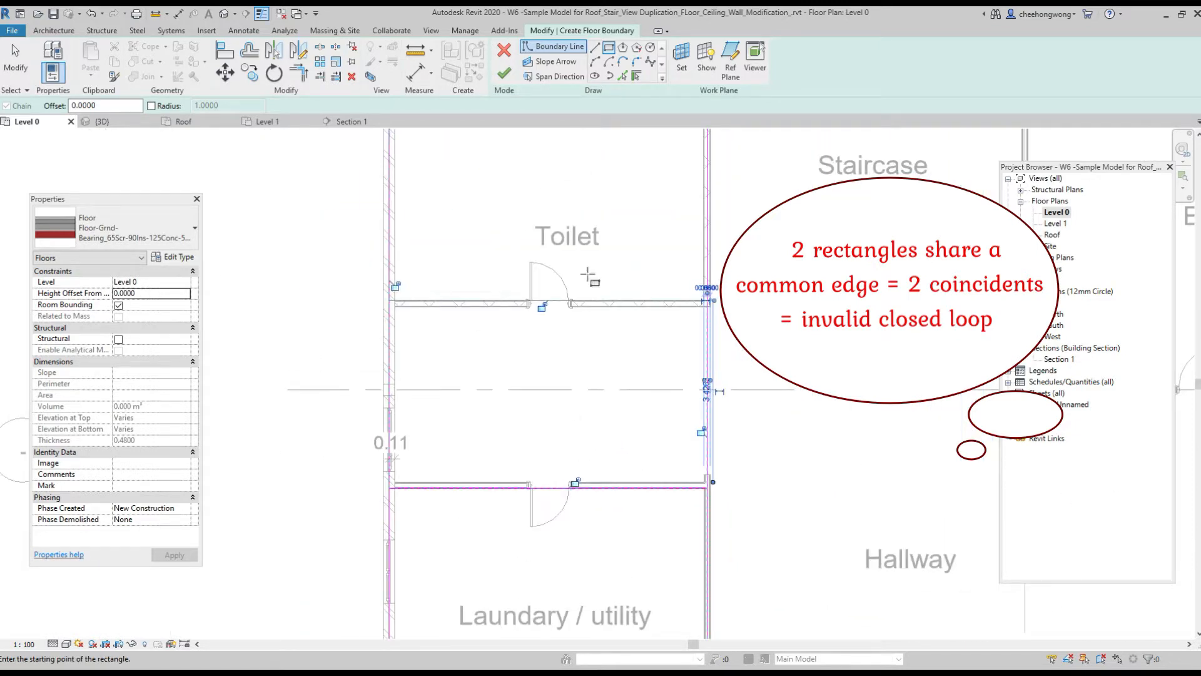
{"action": "left_click", "coordinate": [506, 74]}
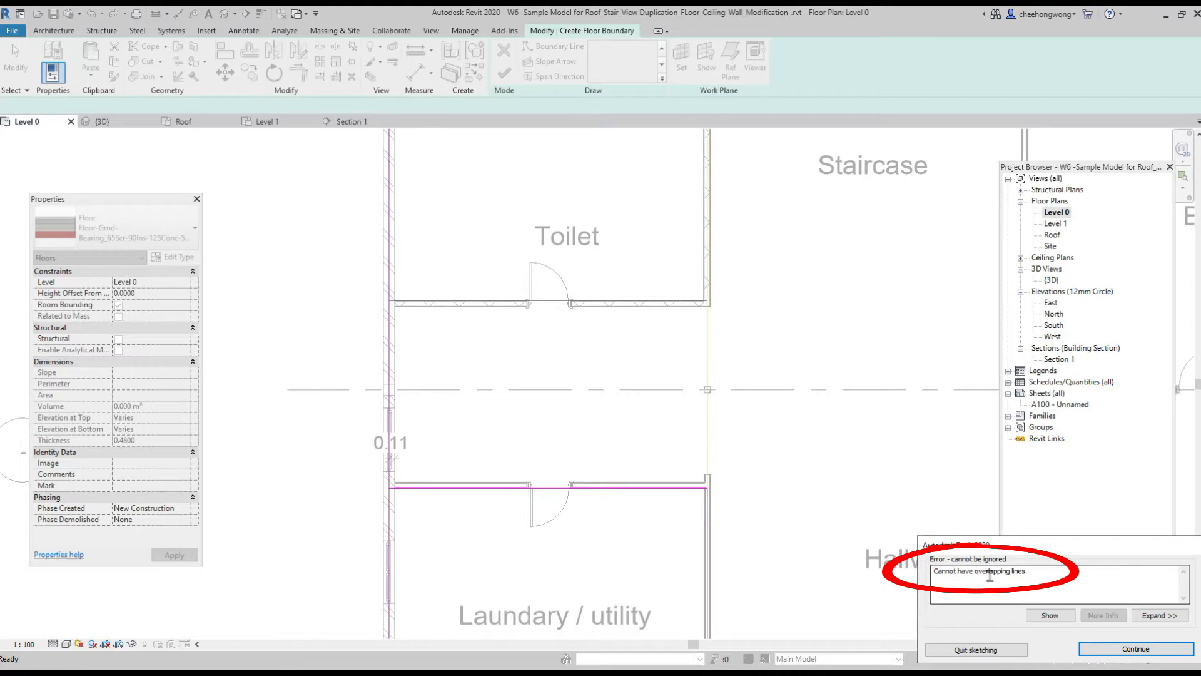
{"action": "left_click_drag", "start_coordinate": [1095, 545], "coordinate": [1013, 433]}
{"action": "left_click", "coordinate": [1055, 538]}
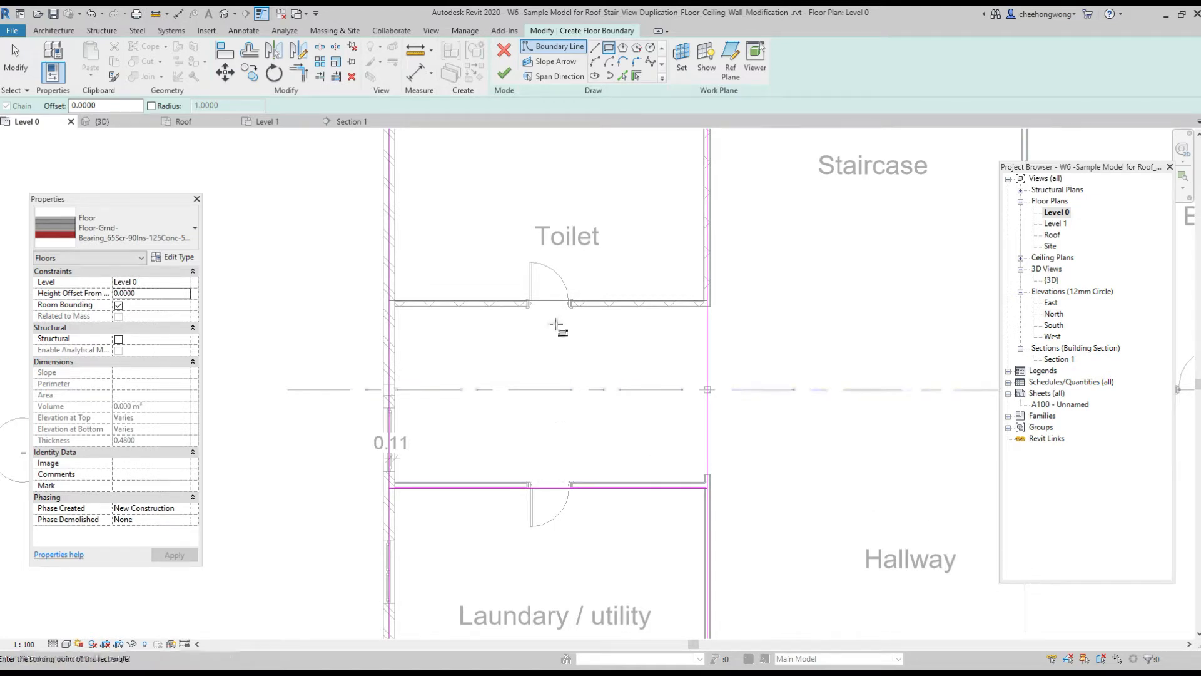
- Discard the unfinished floor sketch and fit the whole Level 0 plan in view
{"action": "left_click", "coordinate": [503, 52]}
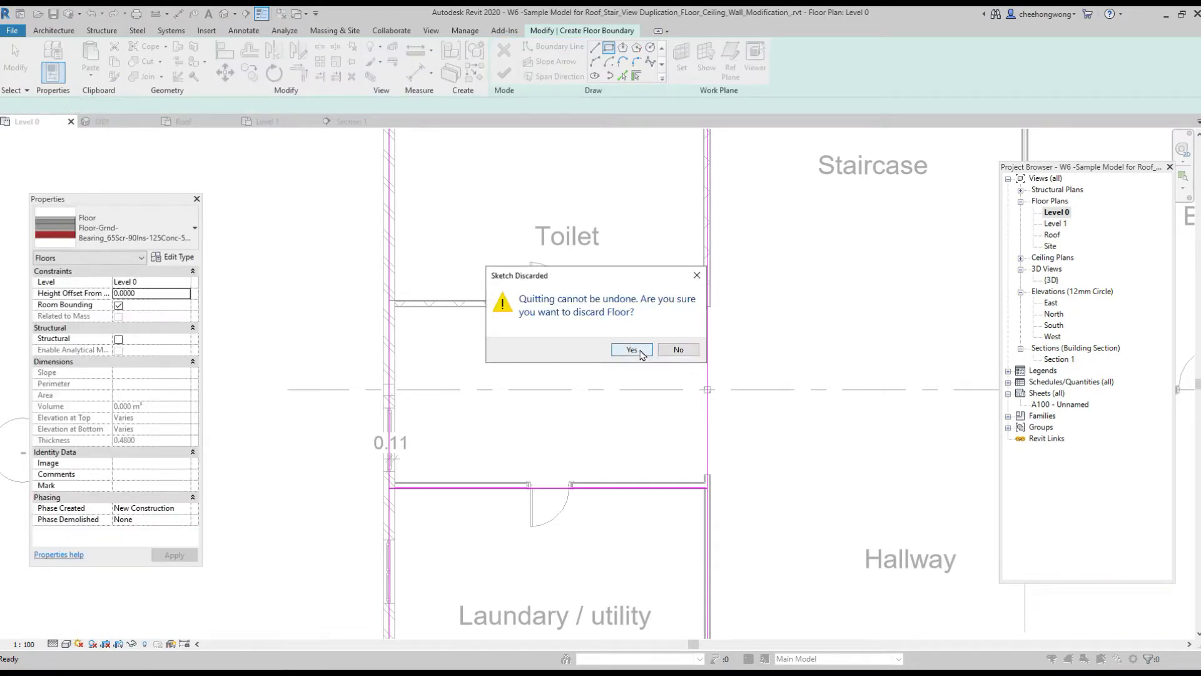
{"action": "left_click", "coordinate": [631, 349]}
{"action": "key", "text": "z"}
{"action": "key", "text": "f"}
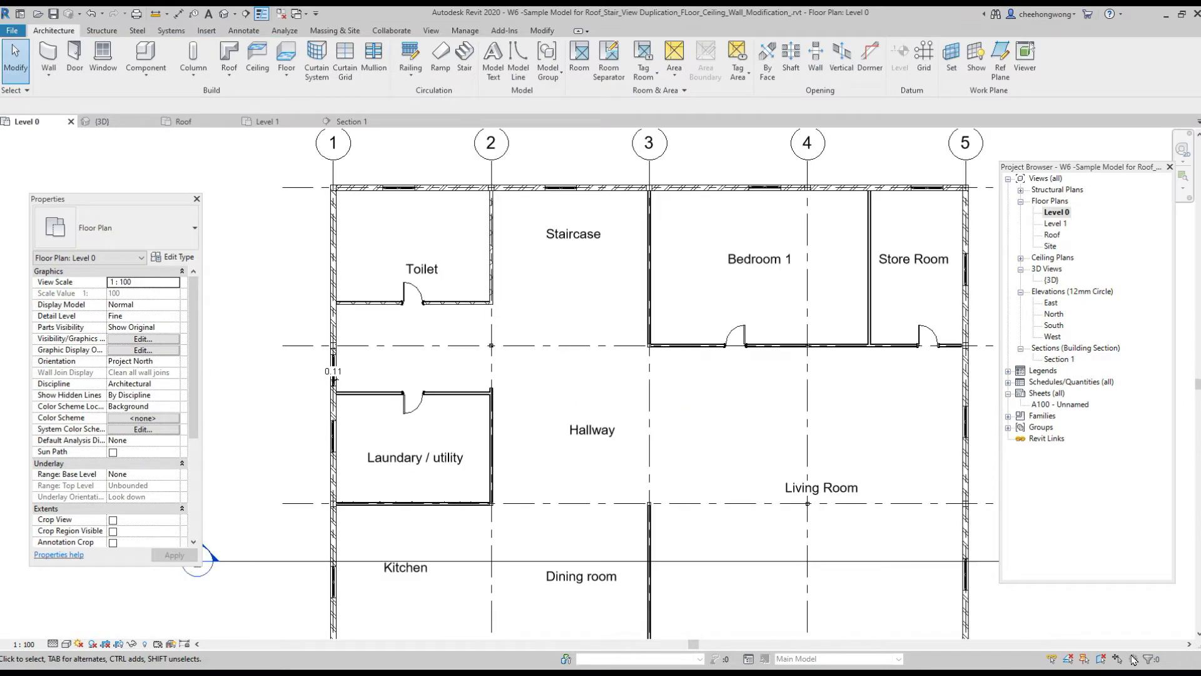
- Start a new floor of type Floor-Grnd-Bearing_65Scr-90Ins-125Conc-50SBld-150Hcore with a height offset of -0.03 from Level 0
{"action": "key", "text": "z"}
{"action": "key", "text": "f"}
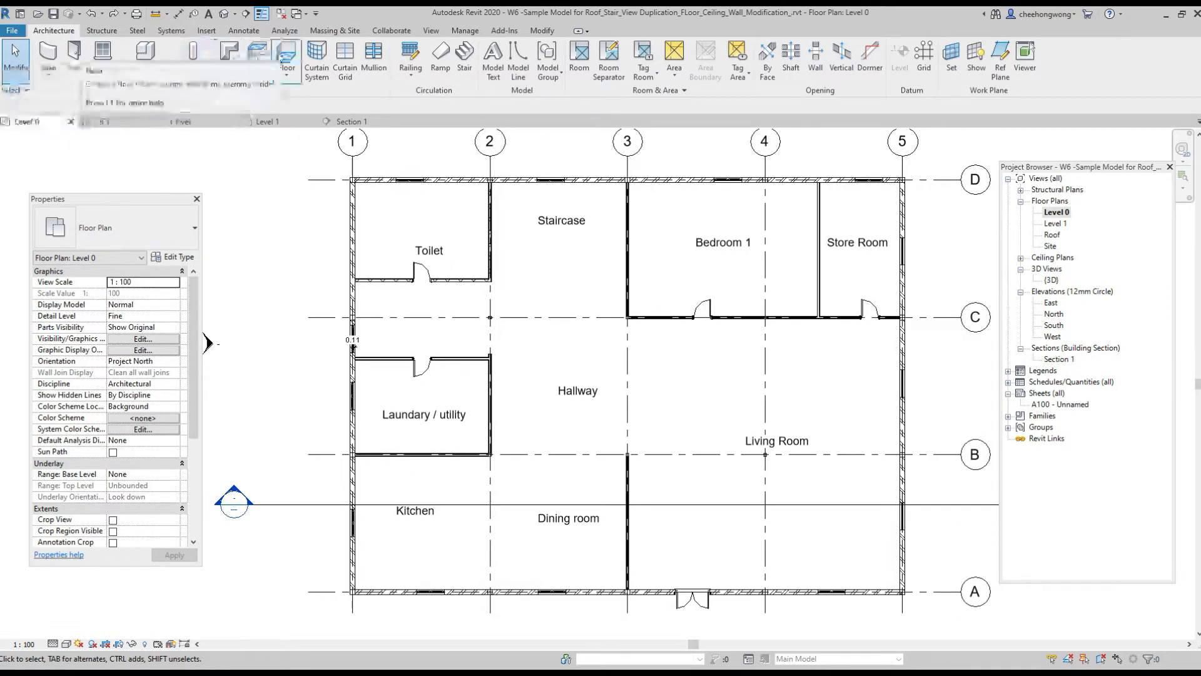
{"action": "left_click", "coordinate": [284, 55]}
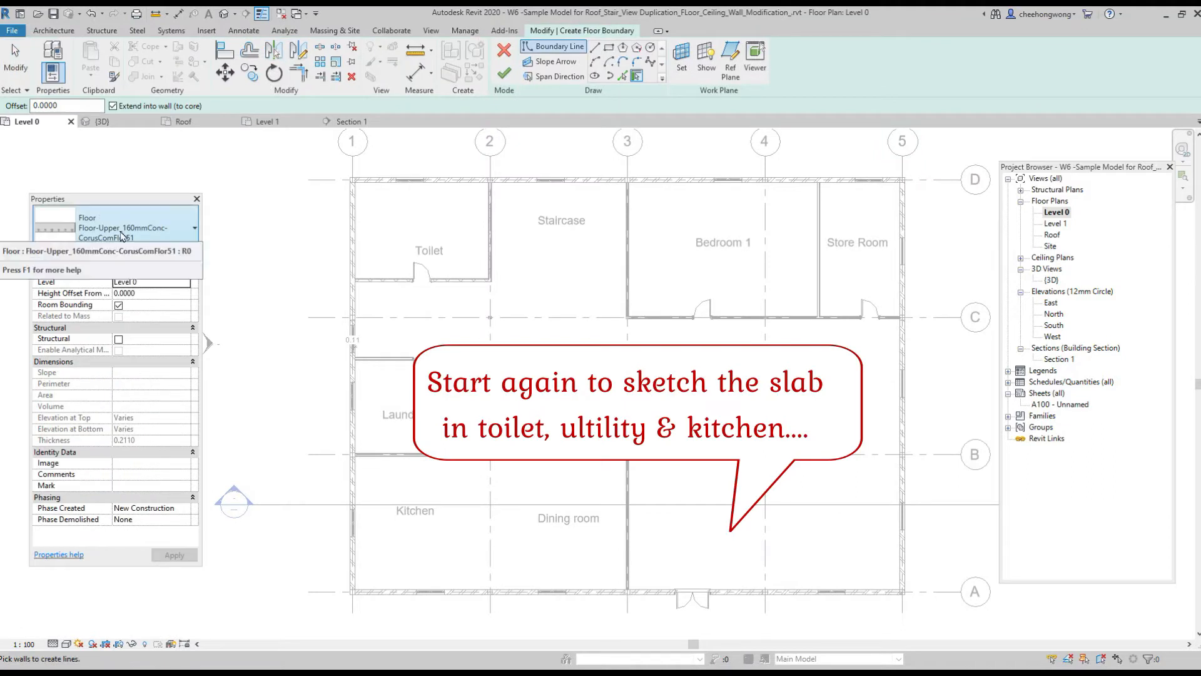
{"action": "left_click", "coordinate": [144, 235]}
{"action": "left_click", "coordinate": [106, 294]}
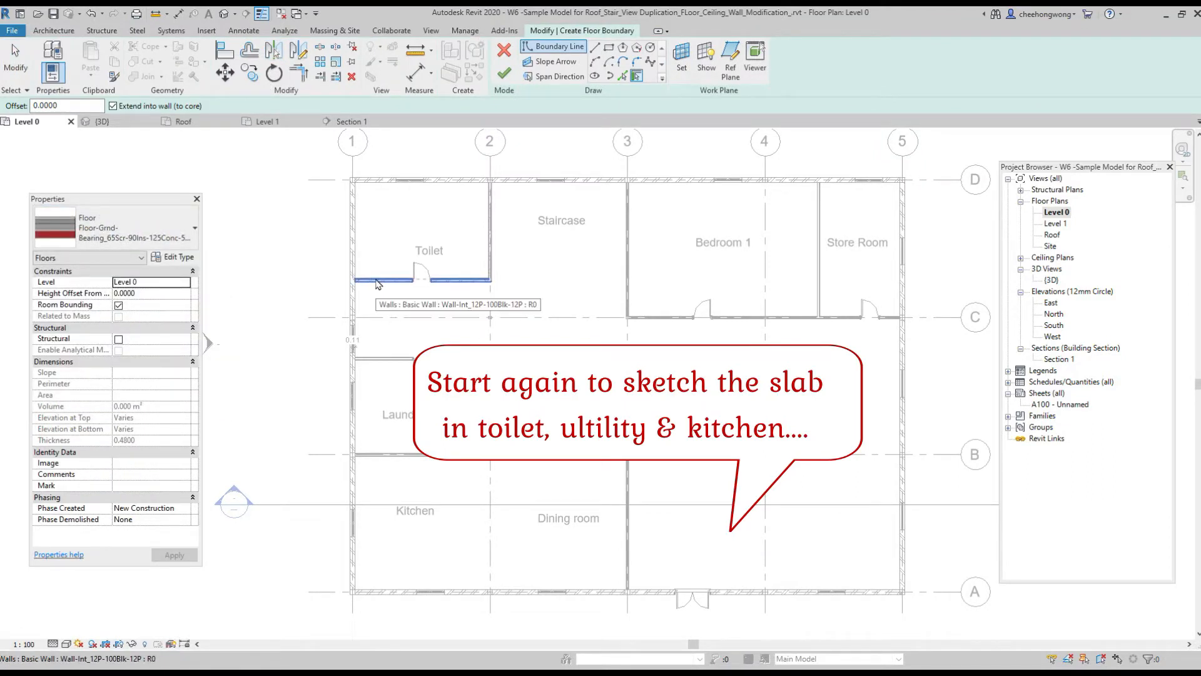
{"action": "scroll", "coordinate": [370, 210], "scroll_direction": "up", "scroll_amount": 3}
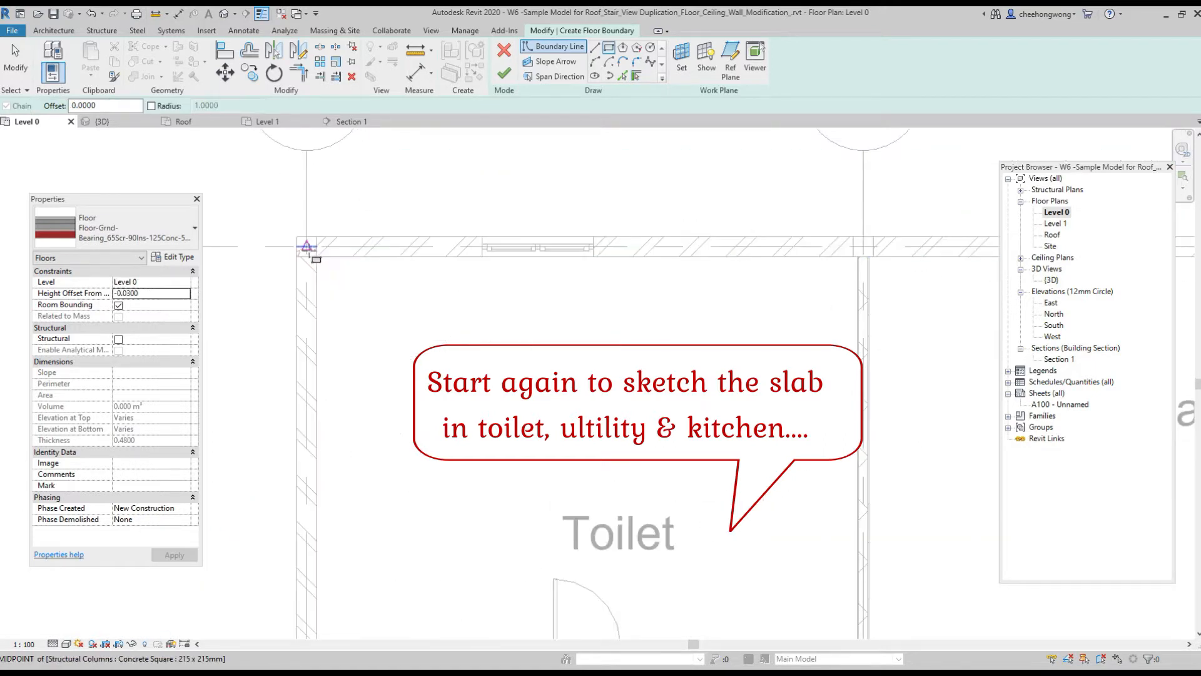
- Draw a rectangular boundary over the Toilet, from the column at grids 1 and D to where its door wall meets grid 2
{"action": "left_click", "coordinate": [307, 247]}
{"action": "scroll", "coordinate": [626, 432], "scroll_direction": "down", "scroll_amount": 3}
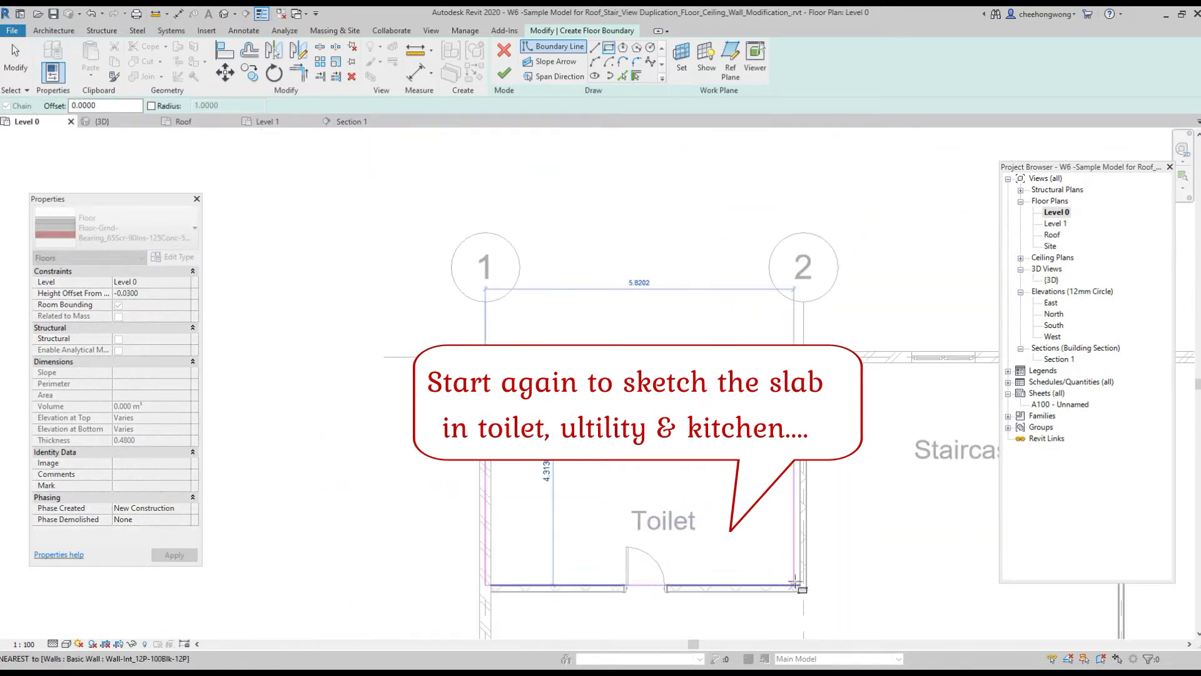
{"action": "middle_click_drag", "start_coordinate": [801, 586], "coordinate": [684, 564]}
{"action": "scroll", "coordinate": [685, 553], "scroll_direction": "up", "scroll_amount": 3}
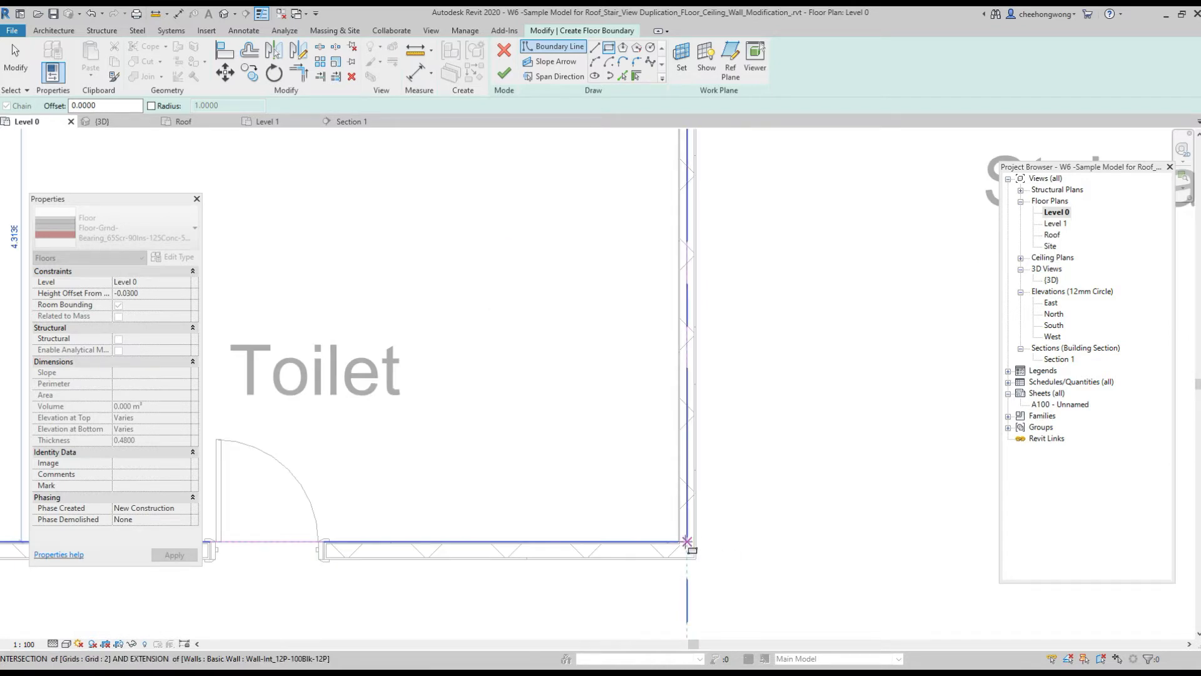
{"action": "left_click", "coordinate": [687, 541]}
- Draw a rectangular boundary over the laundry and kitchen, from the laundry's door wall to grids 2 and A, and finish the floor
{"action": "scroll", "coordinate": [687, 541], "scroll_direction": "down", "scroll_amount": 3}
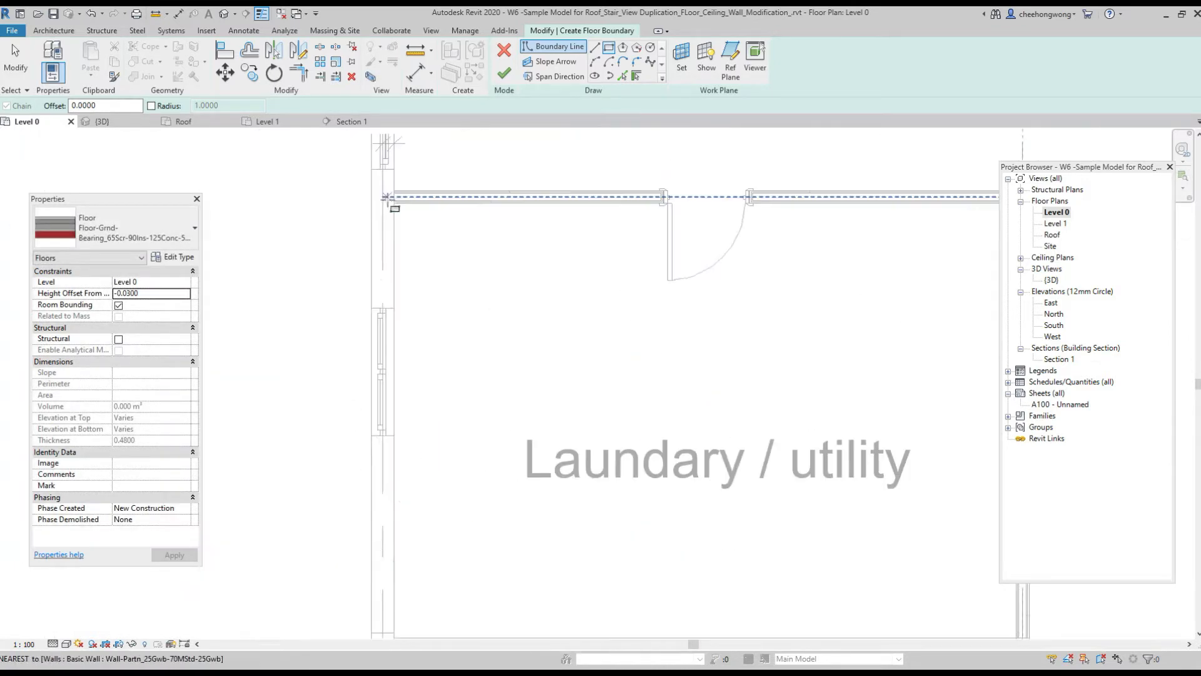
{"action": "left_click", "coordinate": [382, 197]}
{"action": "scroll", "coordinate": [738, 513], "scroll_direction": "down", "scroll_amount": 2}
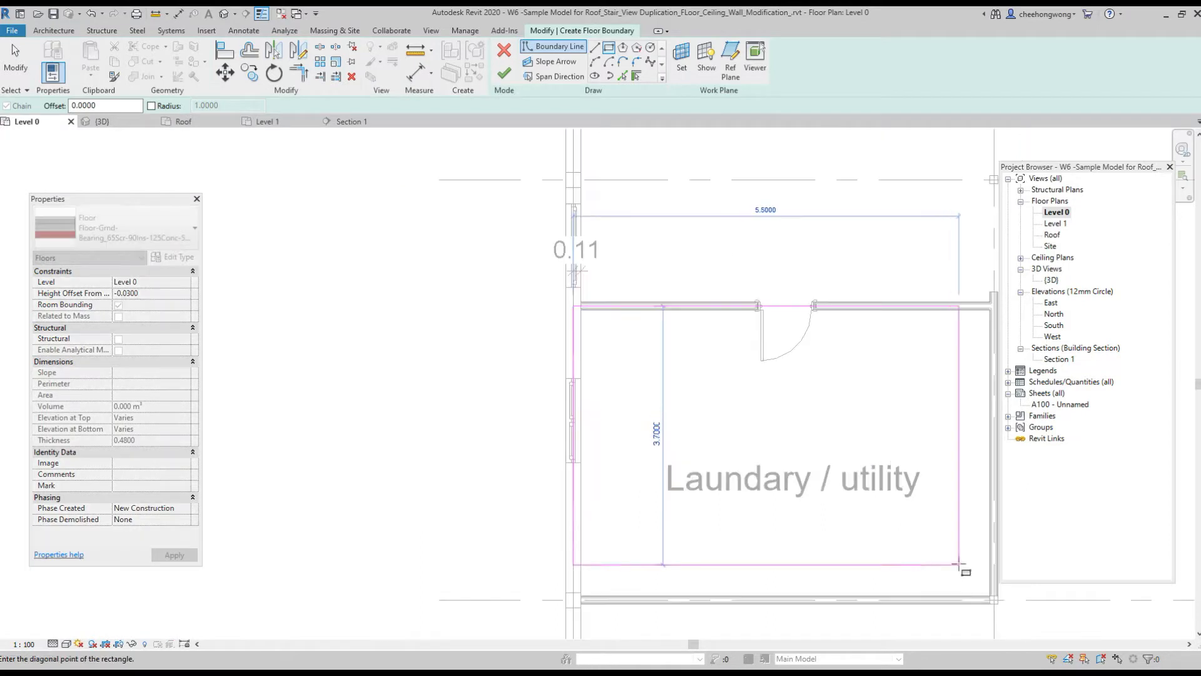
{"action": "middle_click_drag", "start_coordinate": [959, 493], "coordinate": [799, 266]}
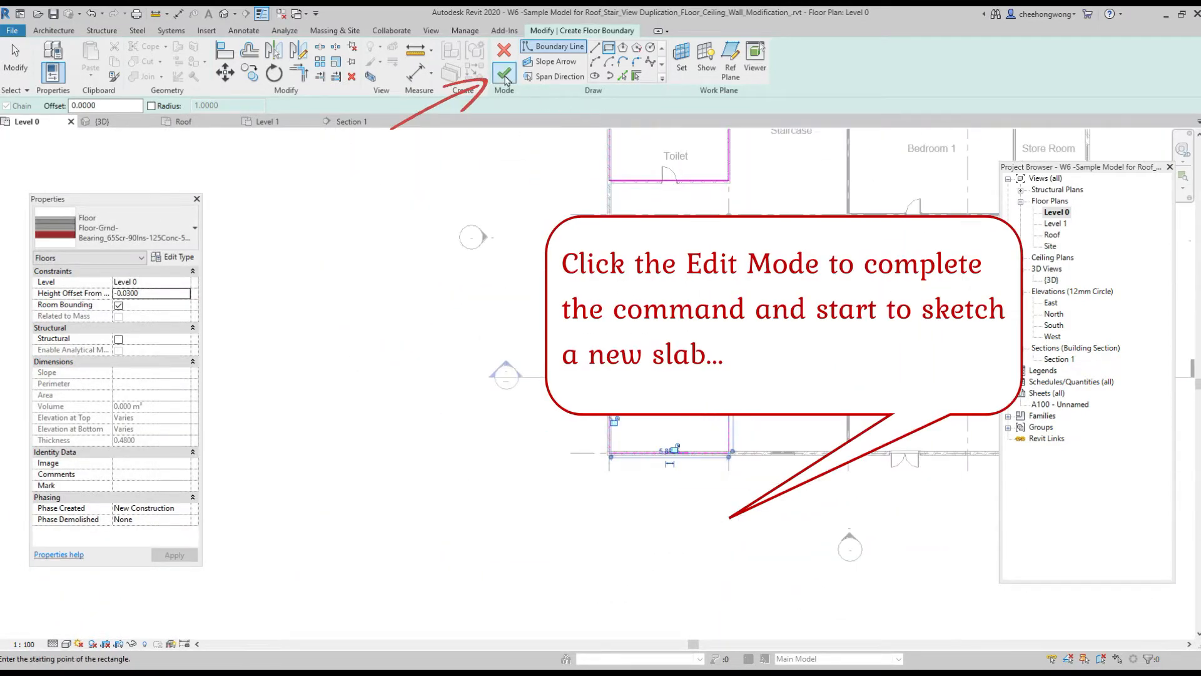
{"action": "left_click", "coordinate": [505, 76]}
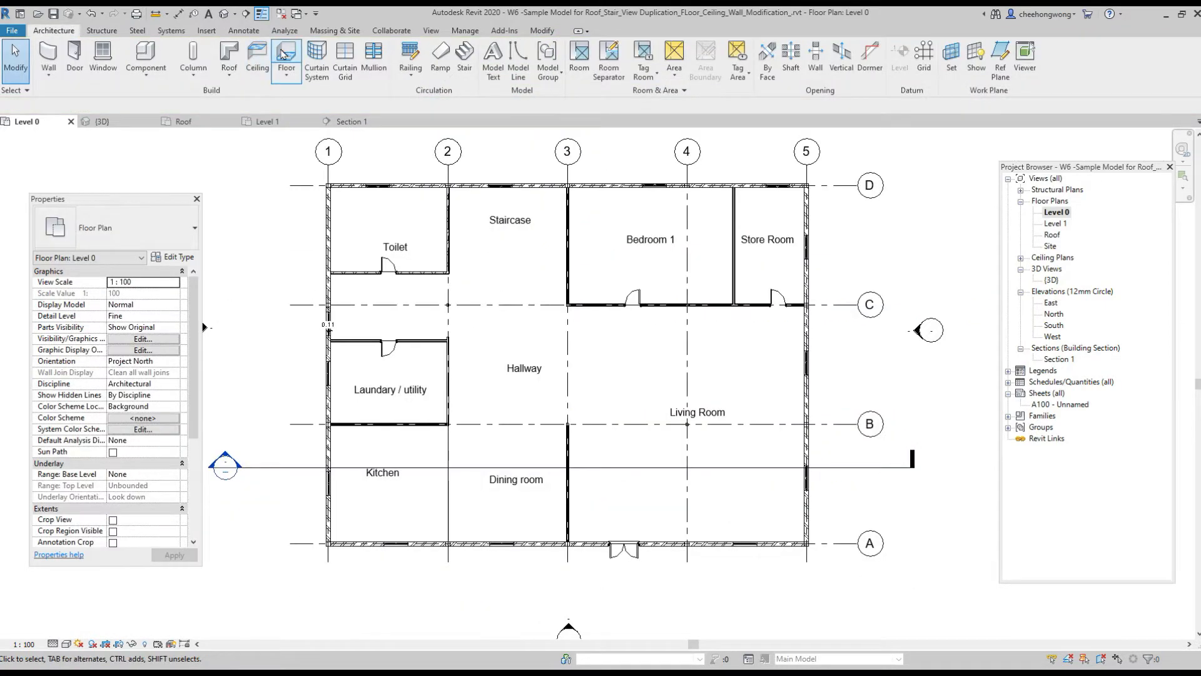
- Create a floor at height offset 0 over the corridor between the Toilet and laundry, using a rectangle from grid 1 to grid 2
{"action": "left_click", "coordinate": [282, 56]}
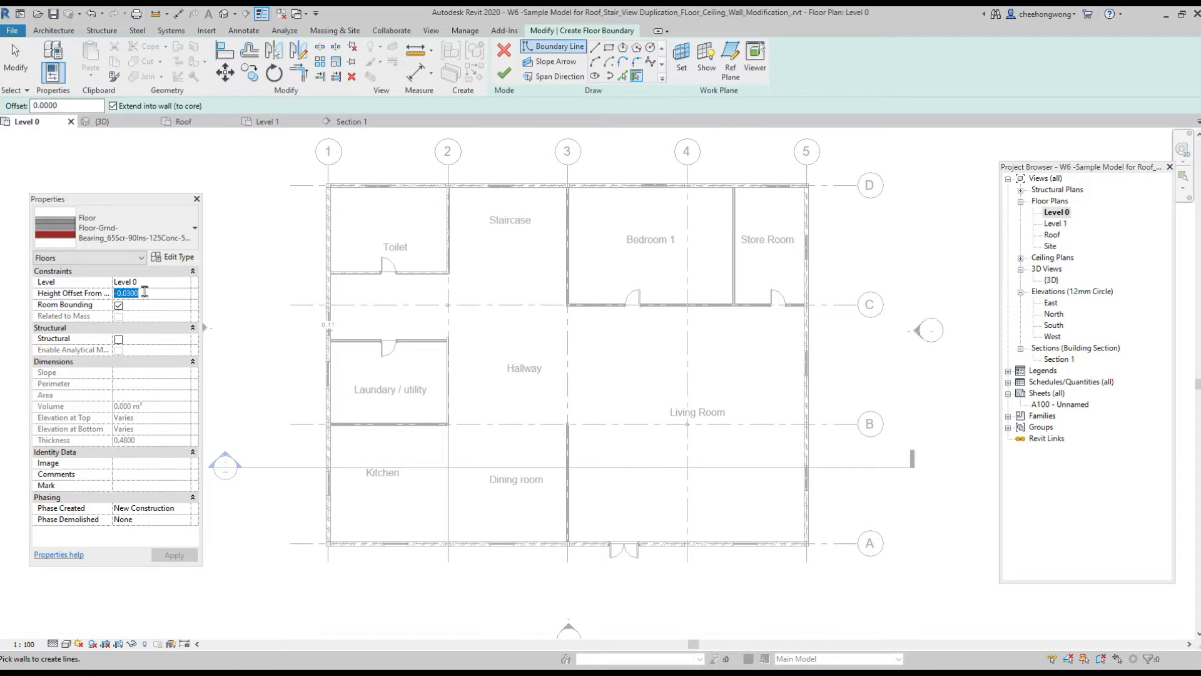
{"action": "type", "text": "0"}
{"action": "left_click", "coordinate": [173, 556]}
{"action": "scroll", "coordinate": [347, 281], "scroll_direction": "up", "scroll_amount": 5}
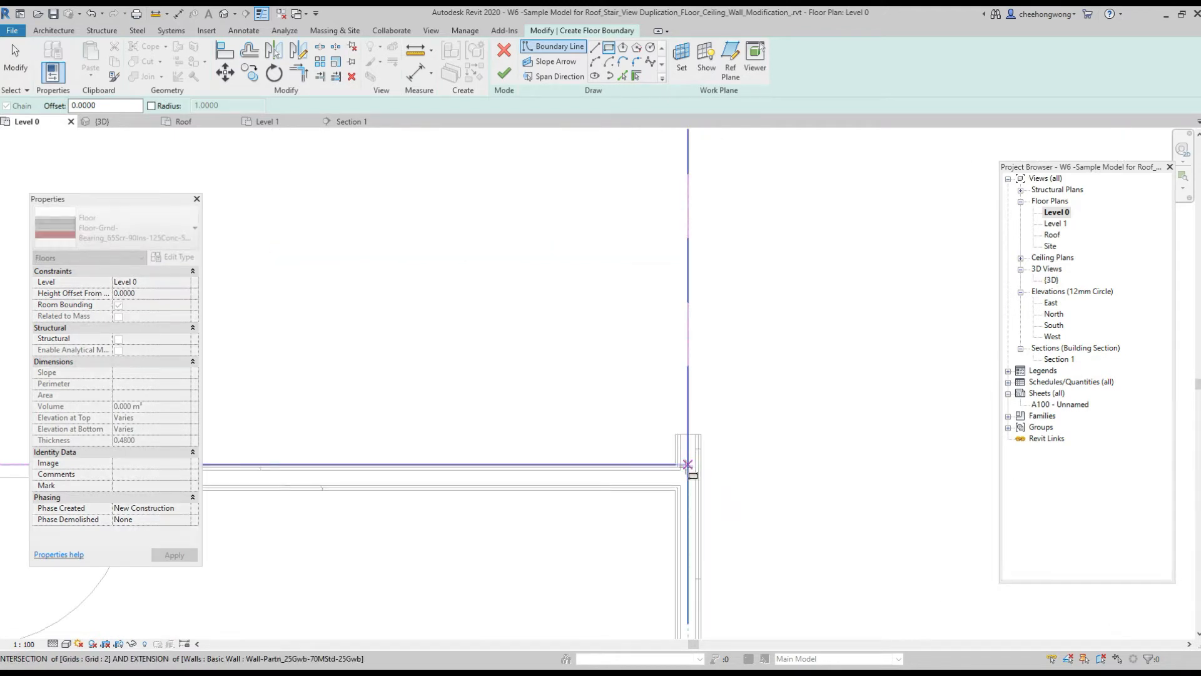
{"action": "left_click", "coordinate": [688, 464]}
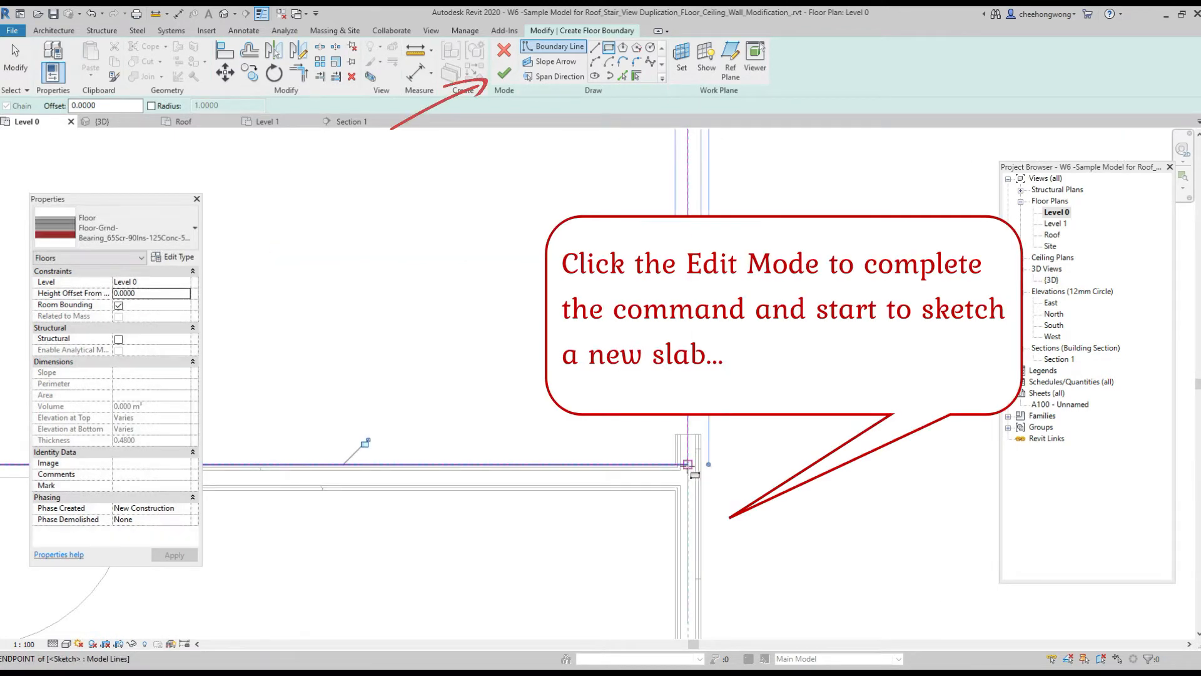
{"action": "scroll", "coordinate": [741, 441], "scroll_direction": "down", "scroll_amount": 5}
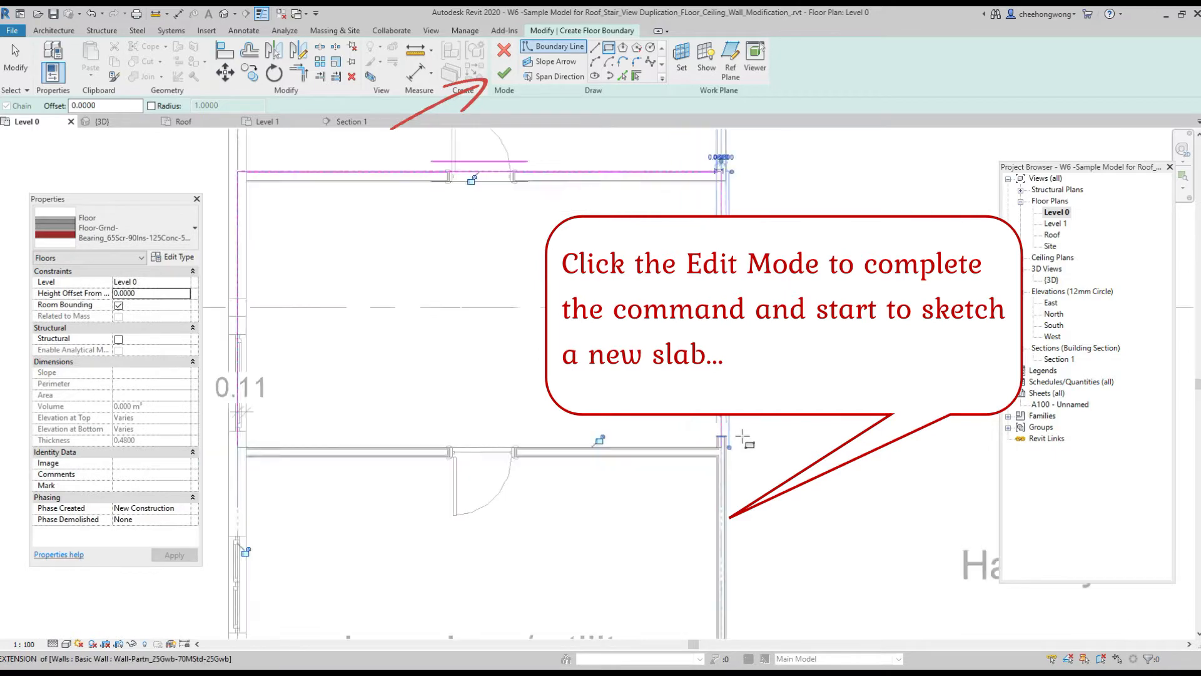
{"action": "left_click", "coordinate": [504, 73]}
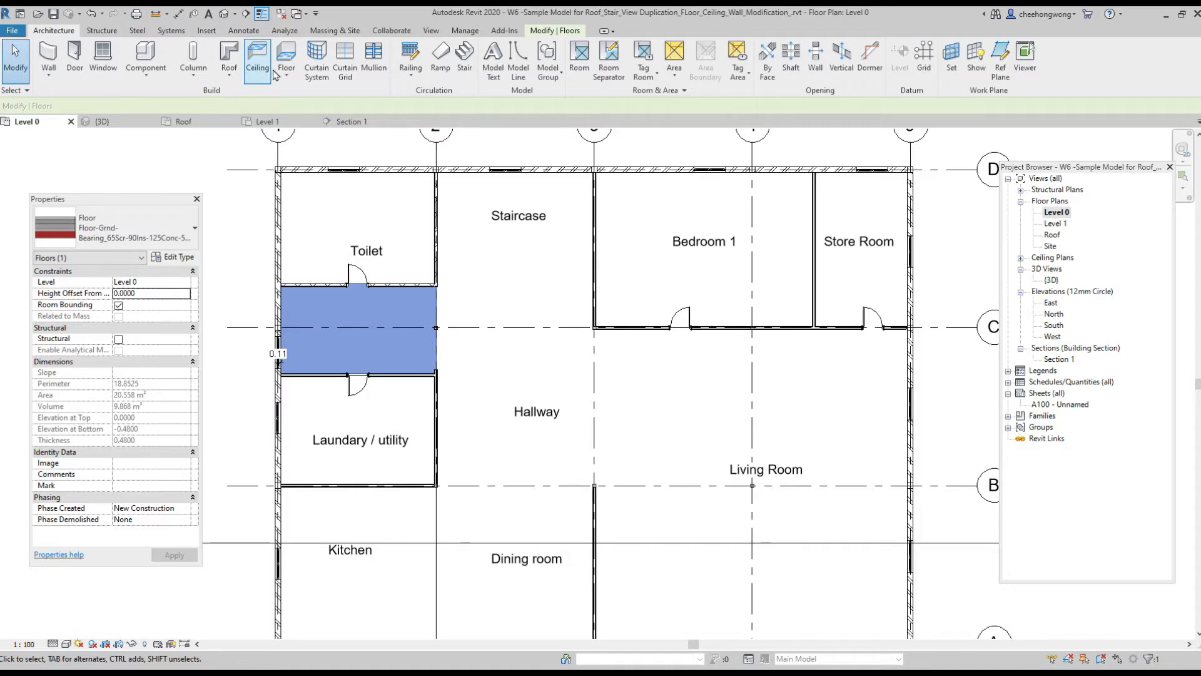
- Create a ground-bearing floor over the remaining rooms with a rectangular boundary between grids 2 and 5 and grids D and A
{"action": "left_click", "coordinate": [286, 57]}
{"action": "left_click", "coordinate": [142, 237]}
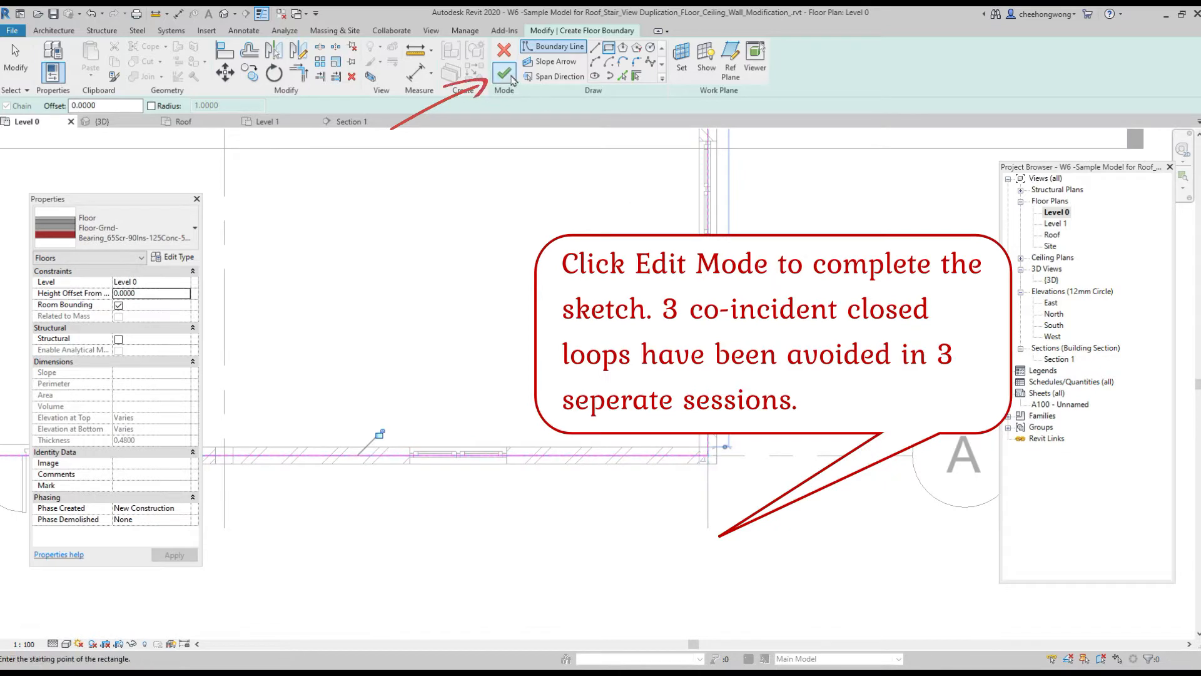
{"action": "left_click", "coordinate": [511, 78]}
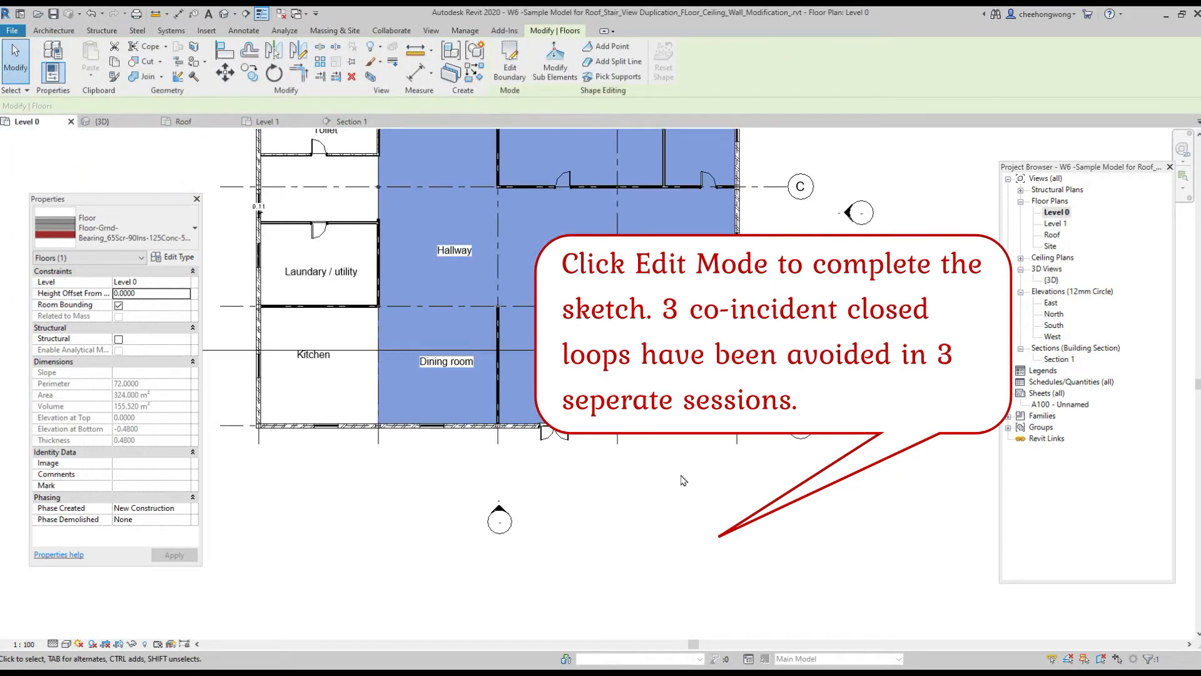
{"action": "scroll", "coordinate": [687, 474], "scroll_direction": "down", "scroll_amount": 1}
{"action": "middle_click_drag", "start_coordinate": [295, 195], "coordinate": [386, 257]}
{"action": "left_click", "coordinate": [386, 257]}
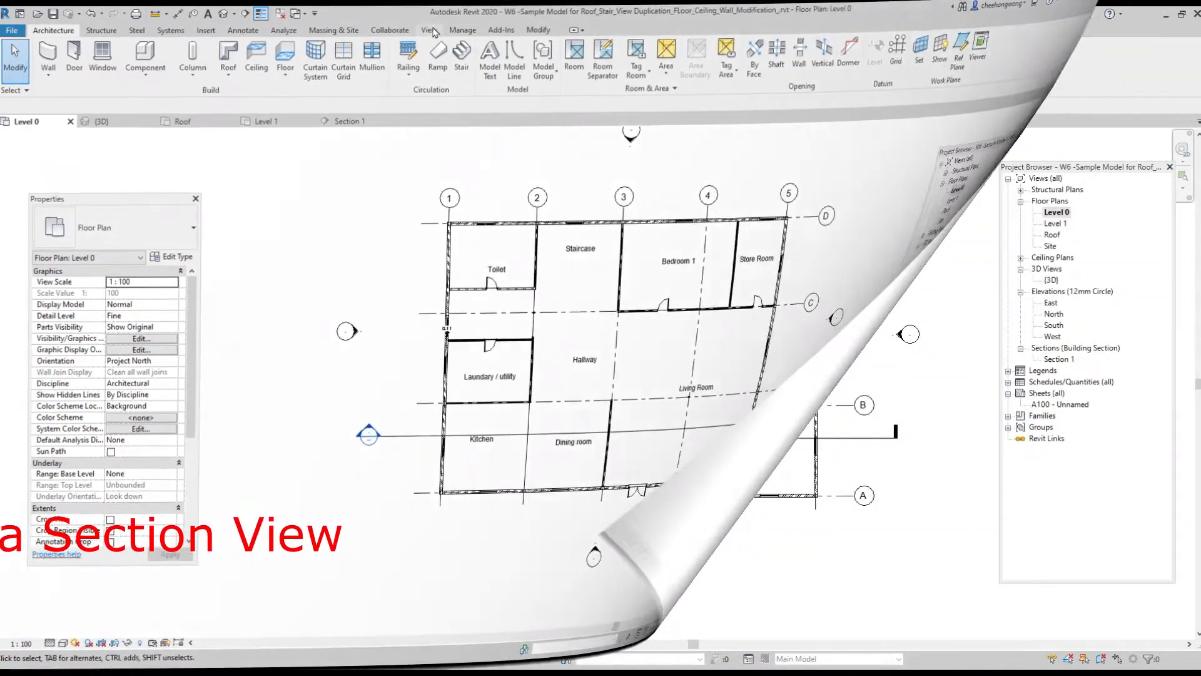
- Place a vertical section line through the Toilet, laundry and kitchen, from above grid D to below grid A
{"action": "left_click", "coordinate": [431, 31]}
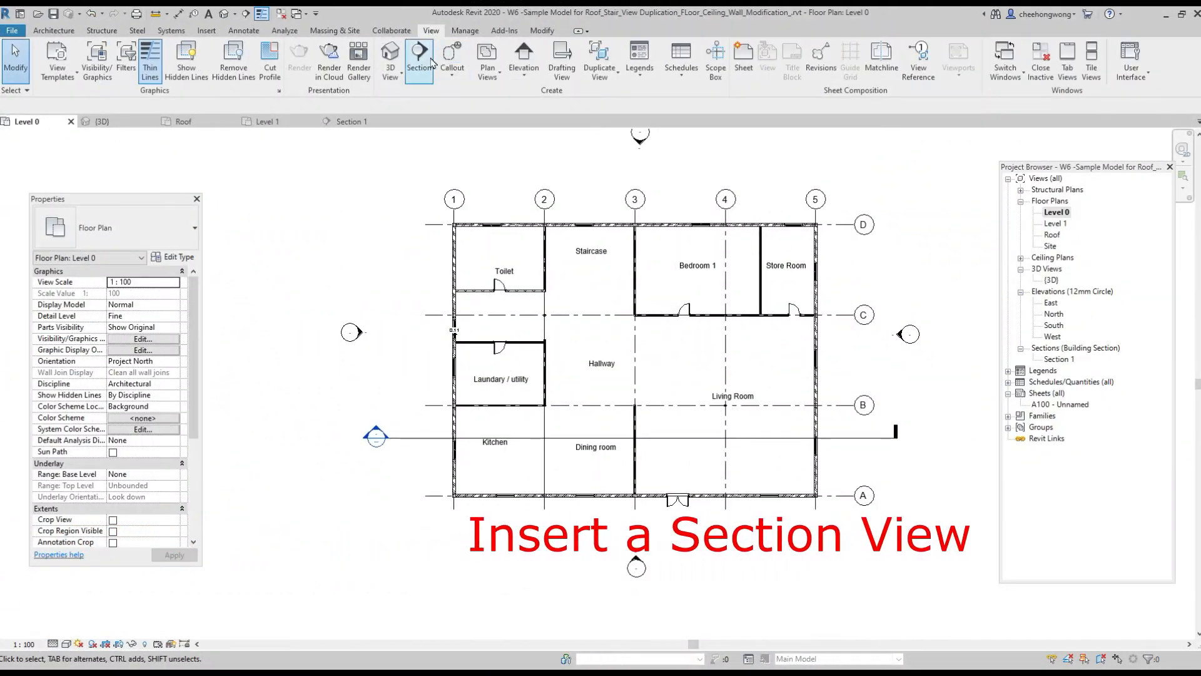
{"action": "left_click", "coordinate": [431, 62]}
{"action": "left_click", "coordinate": [503, 169]}
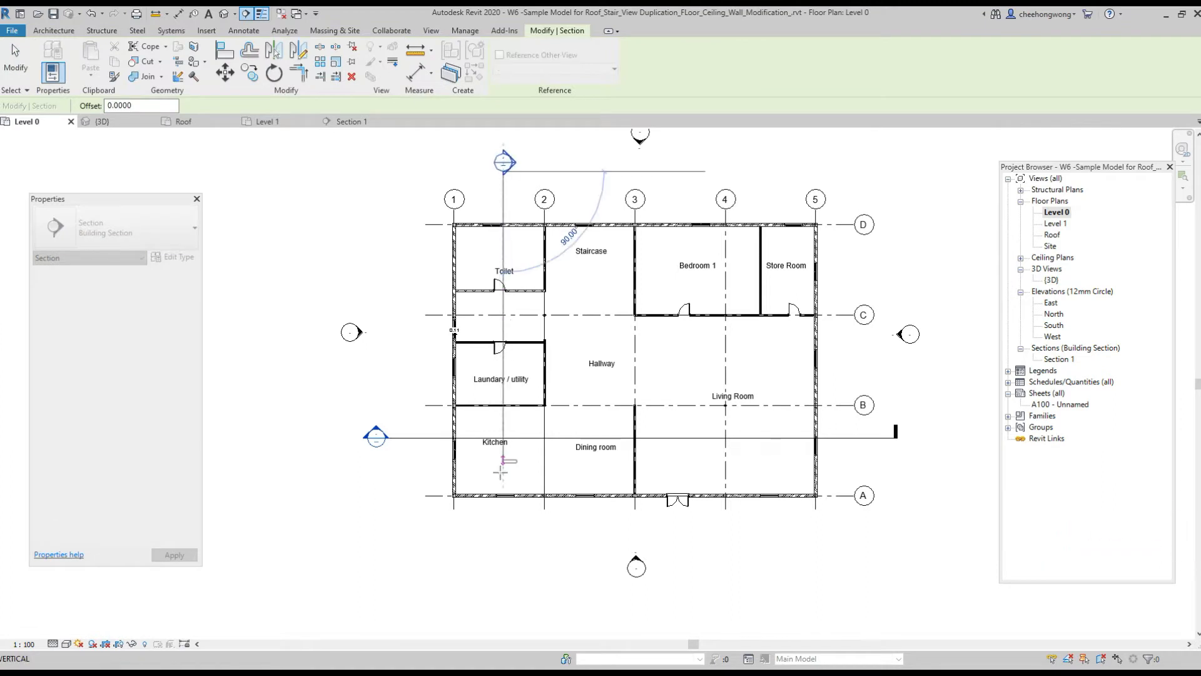
{"action": "left_click", "coordinate": [504, 526]}
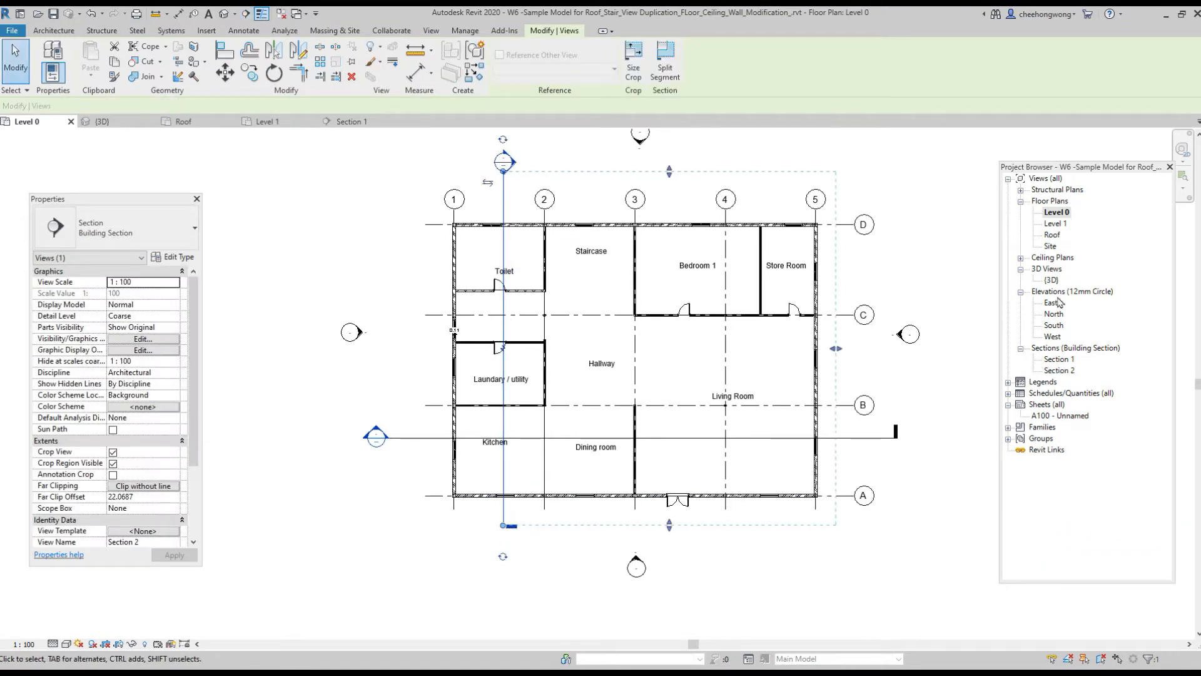
- Open the Section 2 view and set its detail level to Fine
{"action": "double_click", "coordinate": [1058, 370]}
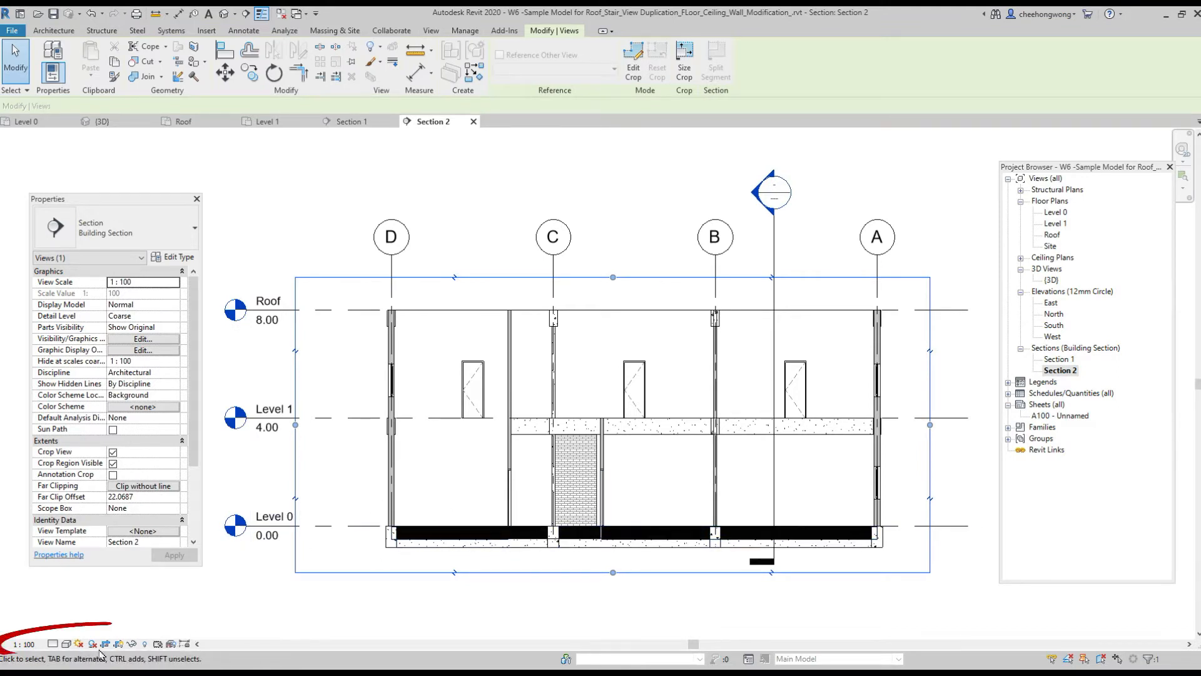
{"action": "left_click", "coordinate": [53, 644]}
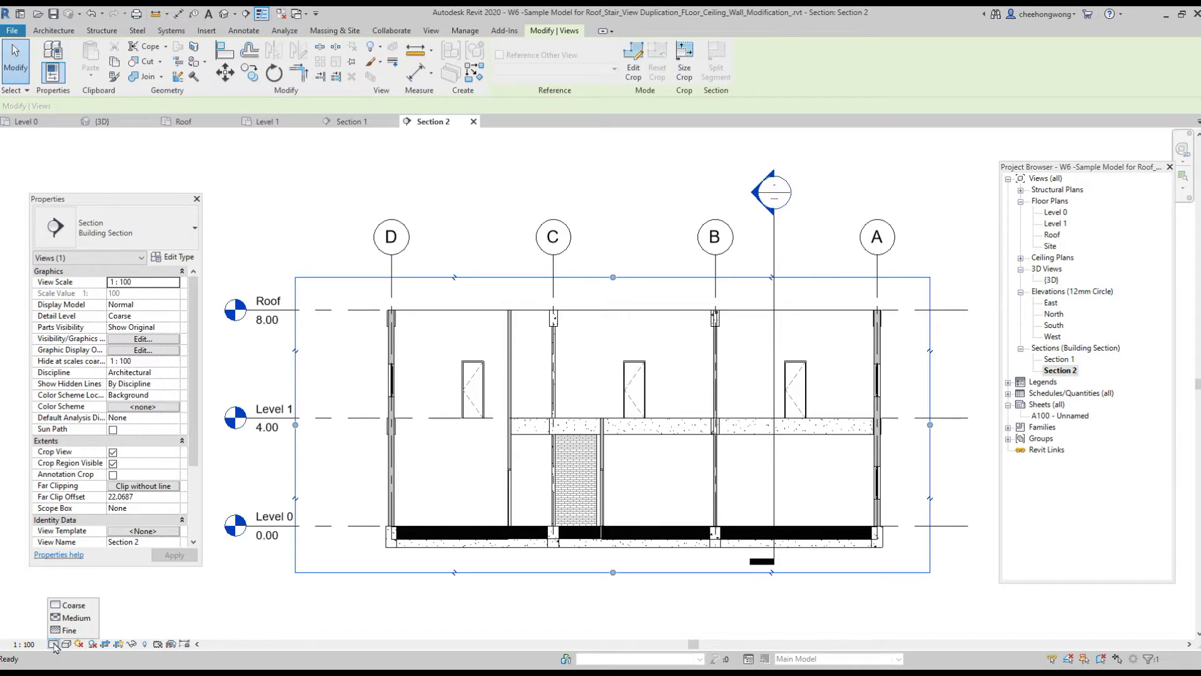
{"action": "left_click", "coordinate": [64, 630]}
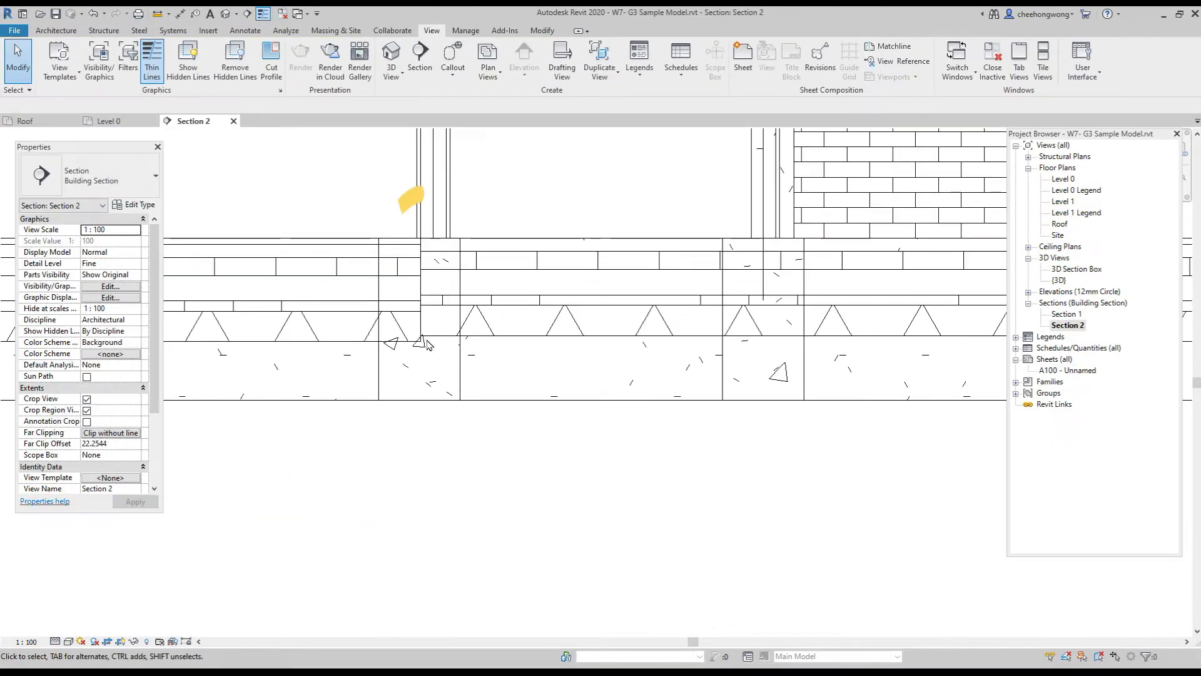
- Examine the floor layers at Level 0 where the lowered floors meet the corridor floor above the beams
{"action": "scroll", "coordinate": [437, 362], "scroll_direction": "up", "scroll_amount": 2}
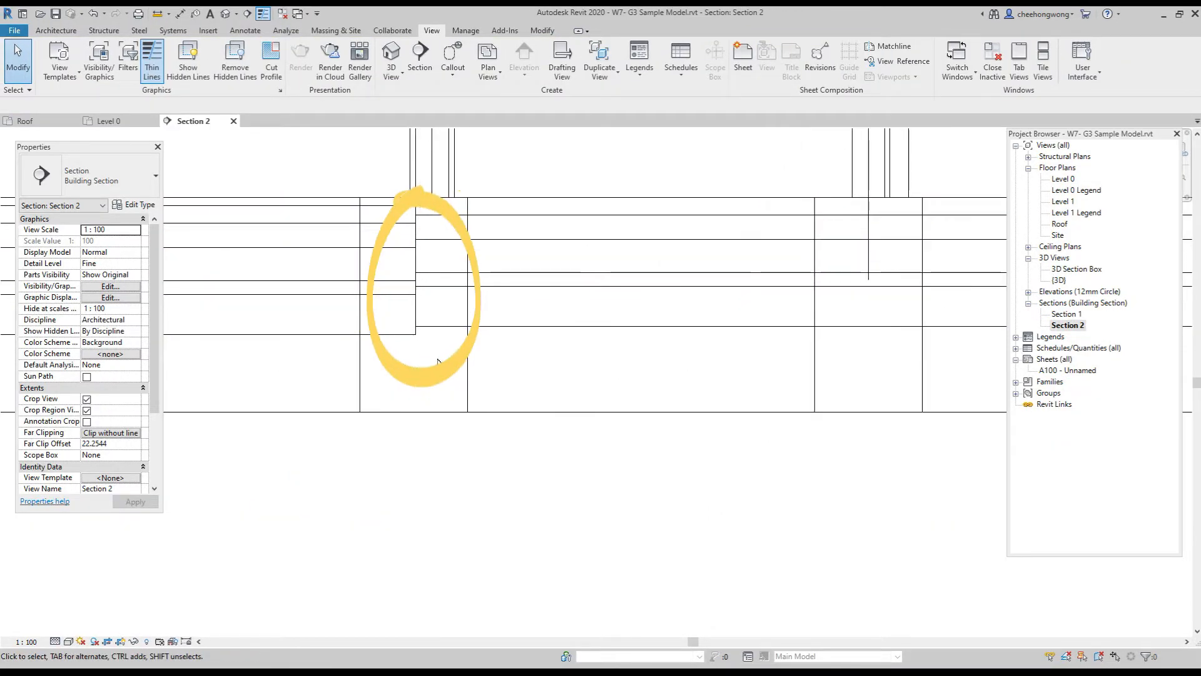
{"action": "scroll", "coordinate": [436, 362], "scroll_direction": "up", "scroll_amount": 1}
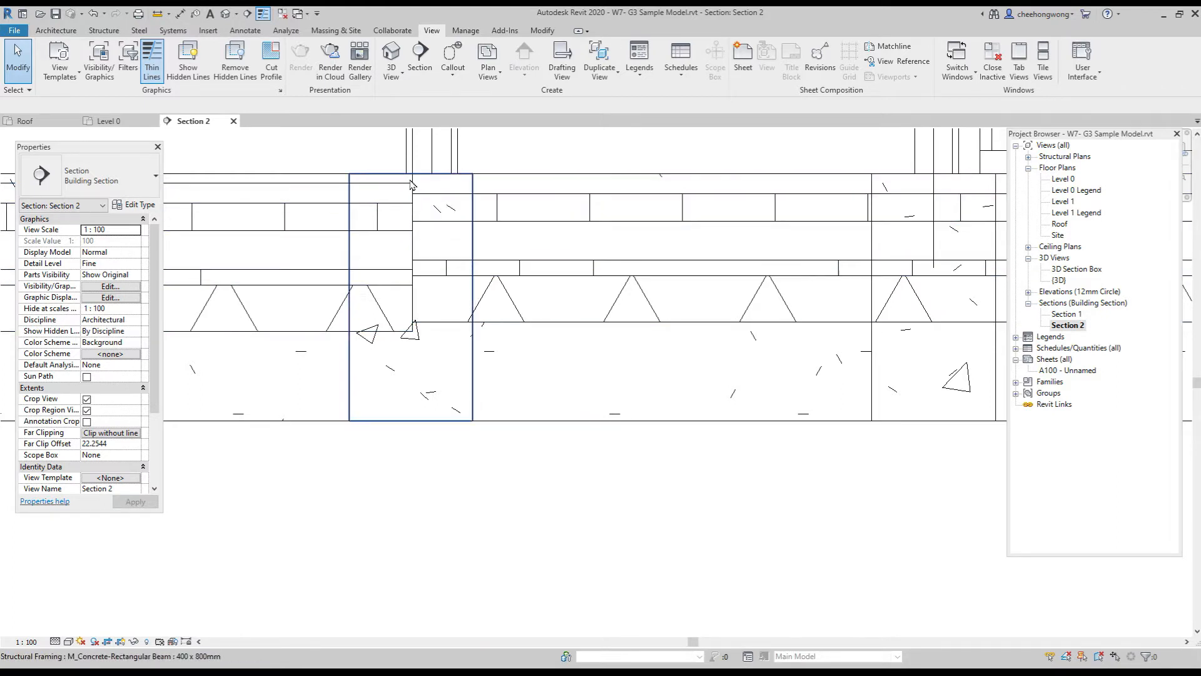
{"action": "scroll", "coordinate": [936, 491], "scroll_direction": "down", "scroll_amount": 3}
{"action": "scroll", "coordinate": [499, 536], "scroll_direction": "up", "scroll_amount": 5}
{"action": "scroll", "coordinate": [486, 595], "scroll_direction": "down", "scroll_amount": 2}
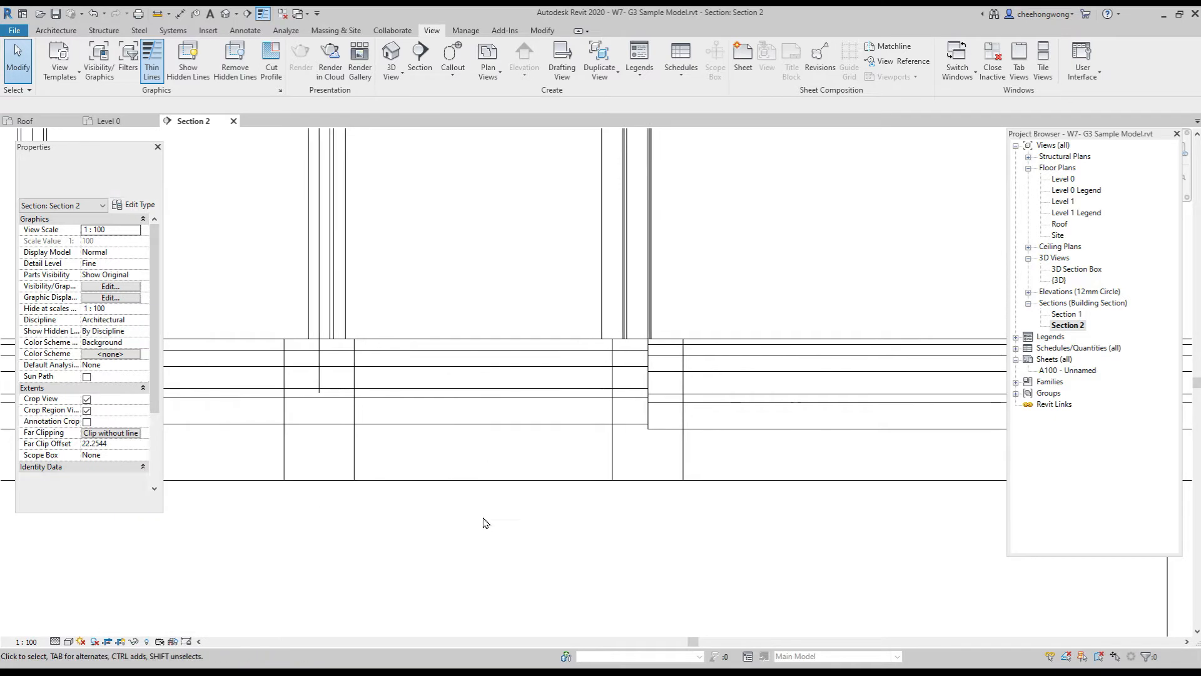
{"action": "scroll", "coordinate": [660, 355], "scroll_direction": "up", "scroll_amount": 4}
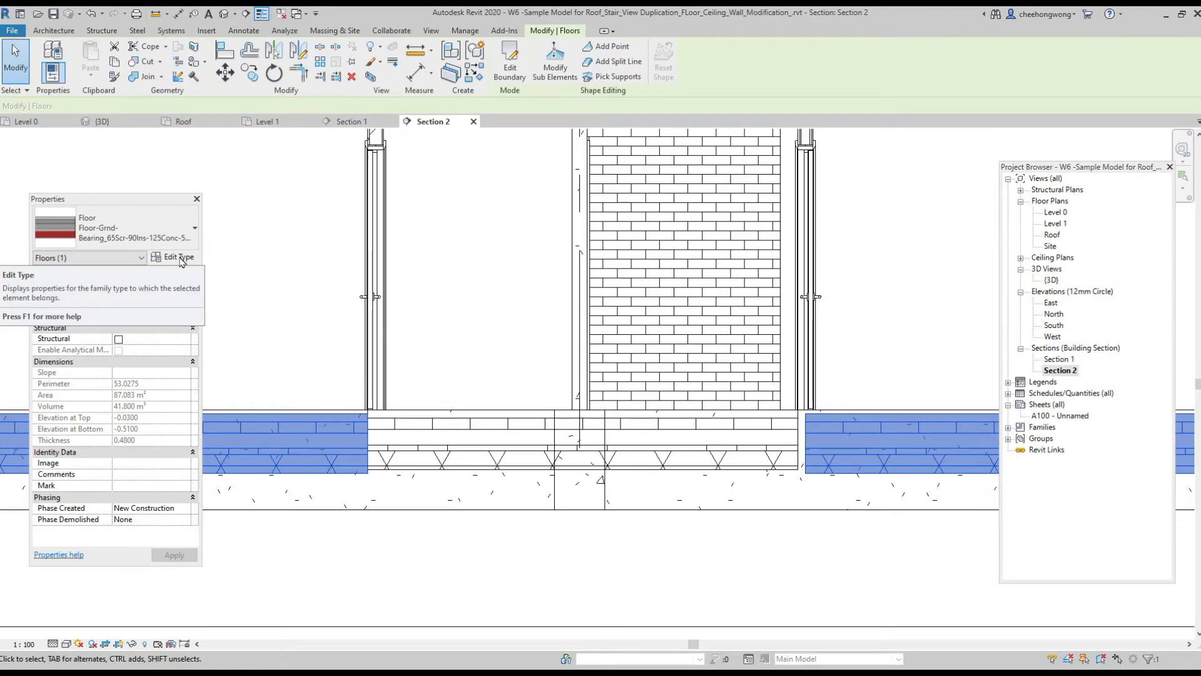
- Duplicate the lowered floor's type under the name Floor-Grnd-Bearing_450mm
{"action": "left_click", "coordinate": [179, 257]}
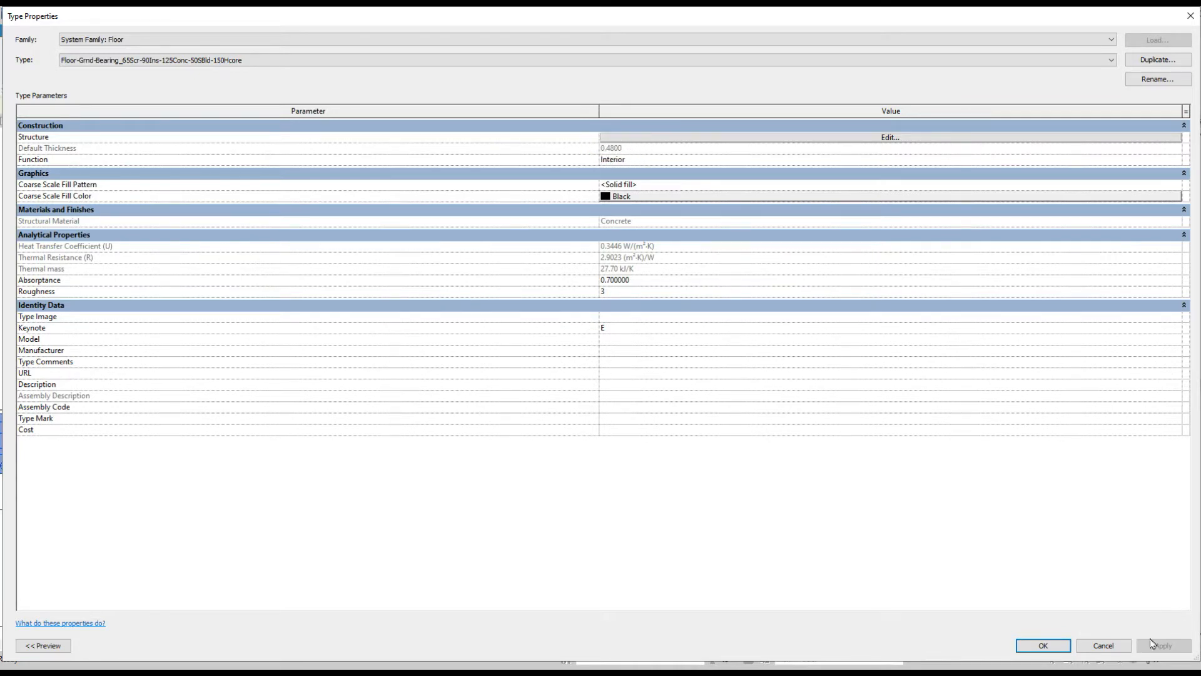
{"action": "left_click", "coordinate": [1157, 61]}
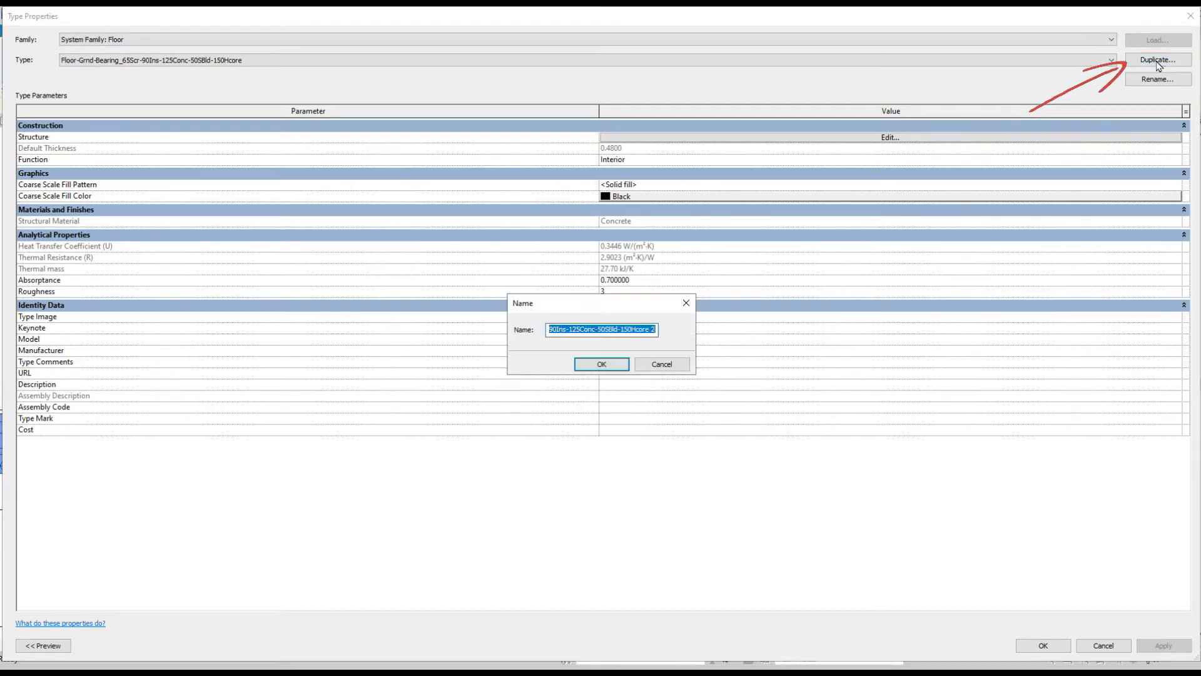
{"action": "left_click", "coordinate": [603, 329]}
{"action": "type", "text": "450mm"}
{"action": "key", "text": "Delete"}
{"action": "key", "text": "Delete"}
{"action": "key", "text": "Delete"}
{"action": "key", "text": "Delete"}
{"action": "key", "text": "Delete"}
{"action": "key", "text": "Delete"}
{"action": "key", "text": "Delete"}
{"action": "key", "text": "Delete"}
{"action": "key", "text": "Delete"}
{"action": "key", "text": "Delete"}
{"action": "key", "text": "Delete"}
{"action": "key", "text": "Delete"}
{"action": "key", "text": "Delete"}
{"action": "key", "text": "Delete"}
{"action": "key", "text": "Delete"}
{"action": "key", "text": "Delete"}
{"action": "key", "text": "Delete"}
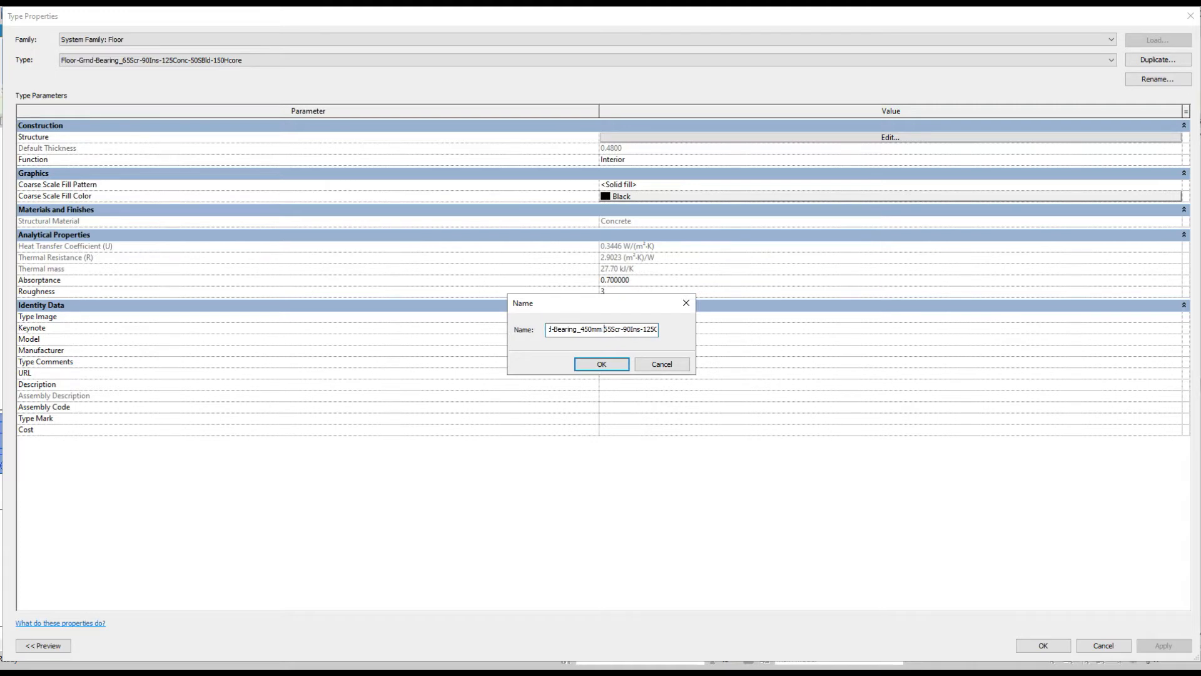
{"action": "key", "text": "Delete"}
{"action": "key", "text": "Delete"}
{"action": "key", "text": "Delete"}
{"action": "key", "text": "Delete"}
{"action": "key", "text": "Delete"}
{"action": "key", "text": "Delete"}
{"action": "key", "text": "Delete"}
{"action": "key", "text": "Delete"}
{"action": "key", "text": "Delete"}
{"action": "key", "text": "Delete"}
{"action": "key", "text": "Delete"}
{"action": "key", "text": "Delete"}
{"action": "key", "text": "Delete"}
{"action": "key", "text": "Delete"}
{"action": "key", "text": "Delete"}
{"action": "key", "text": "Delete"}
{"action": "key", "text": "Delete"}
{"action": "key", "text": "Delete"}
{"action": "left_click", "coordinate": [600, 365]}
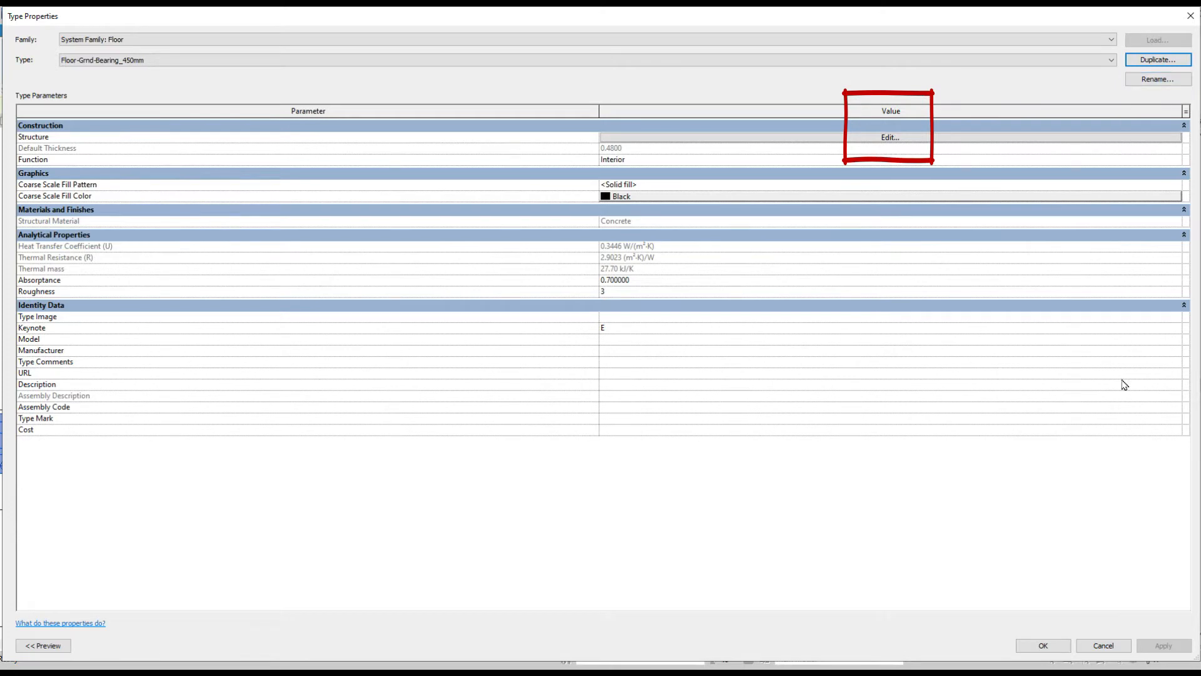
- Set the Site - Hardcore substrate layer's thickness to 0.120 in the new type's structure
{"action": "left_click", "coordinate": [891, 137]}
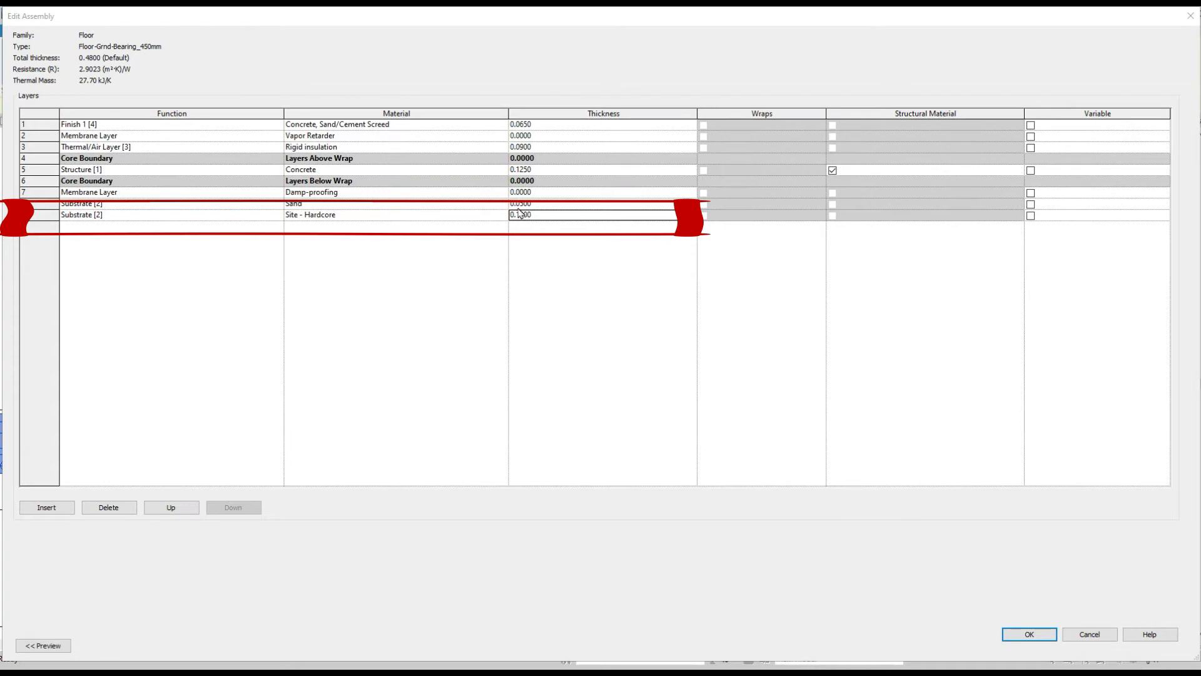
{"action": "left_click", "coordinate": [532, 215]}
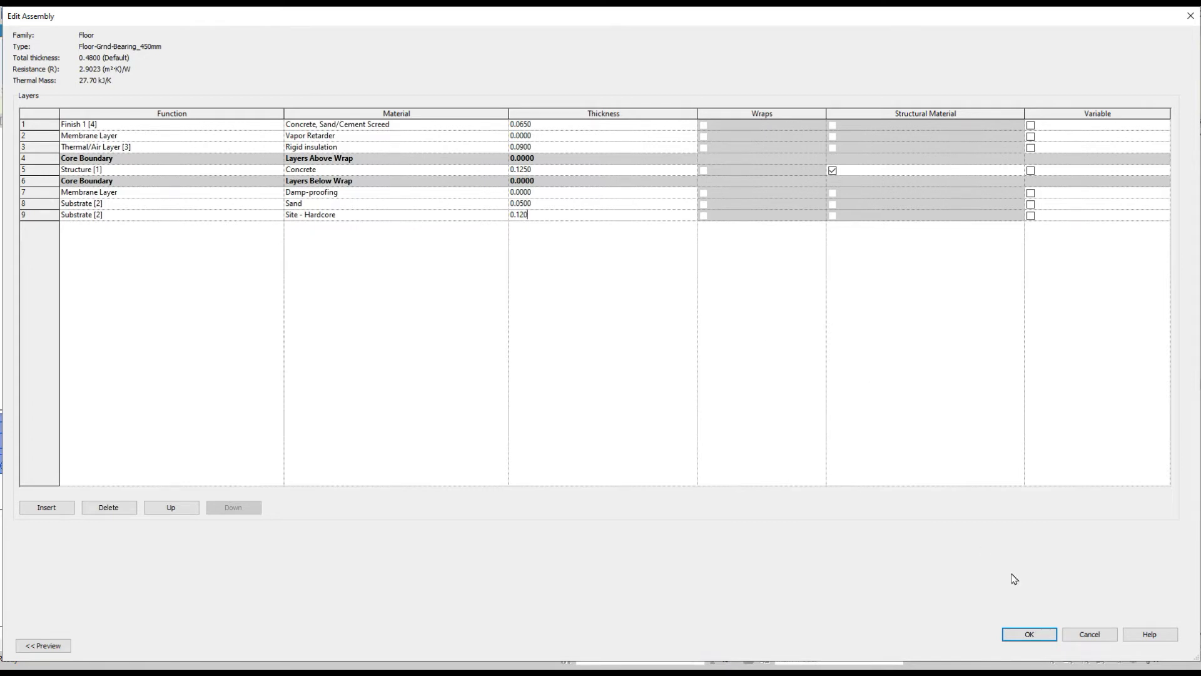
{"action": "left_click", "coordinate": [1036, 635]}
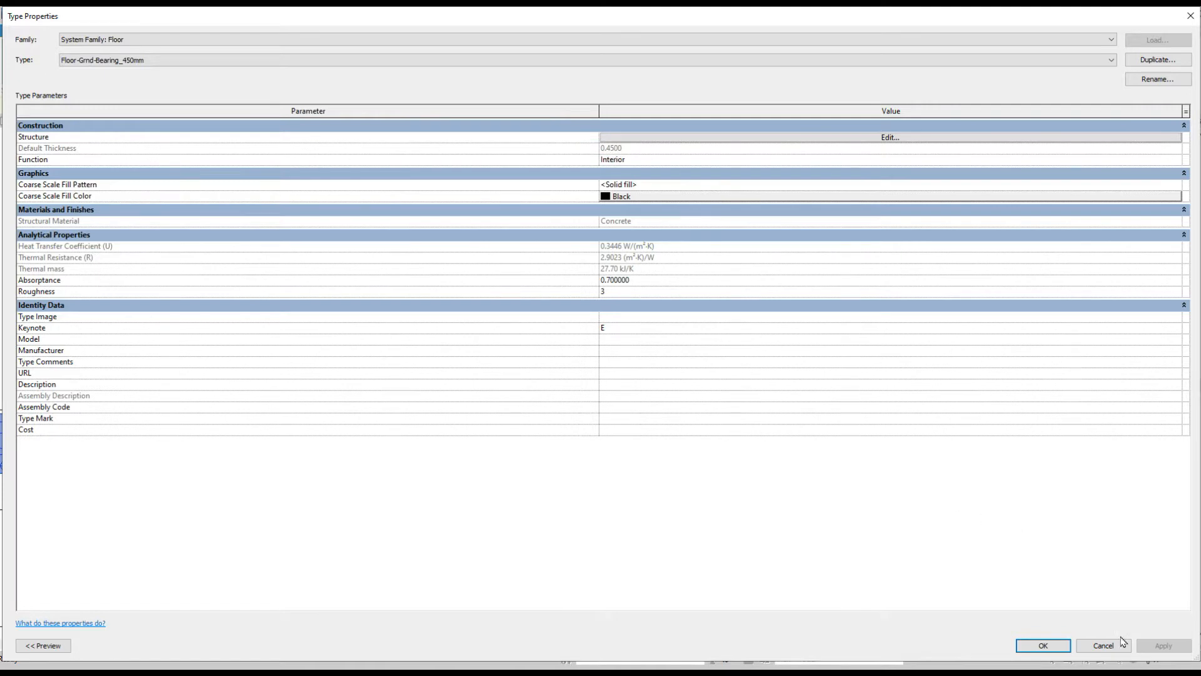
- Close the floor type's properties and examine the Level 0 floors in the Section 2 view
{"action": "left_click", "coordinate": [1102, 646]}
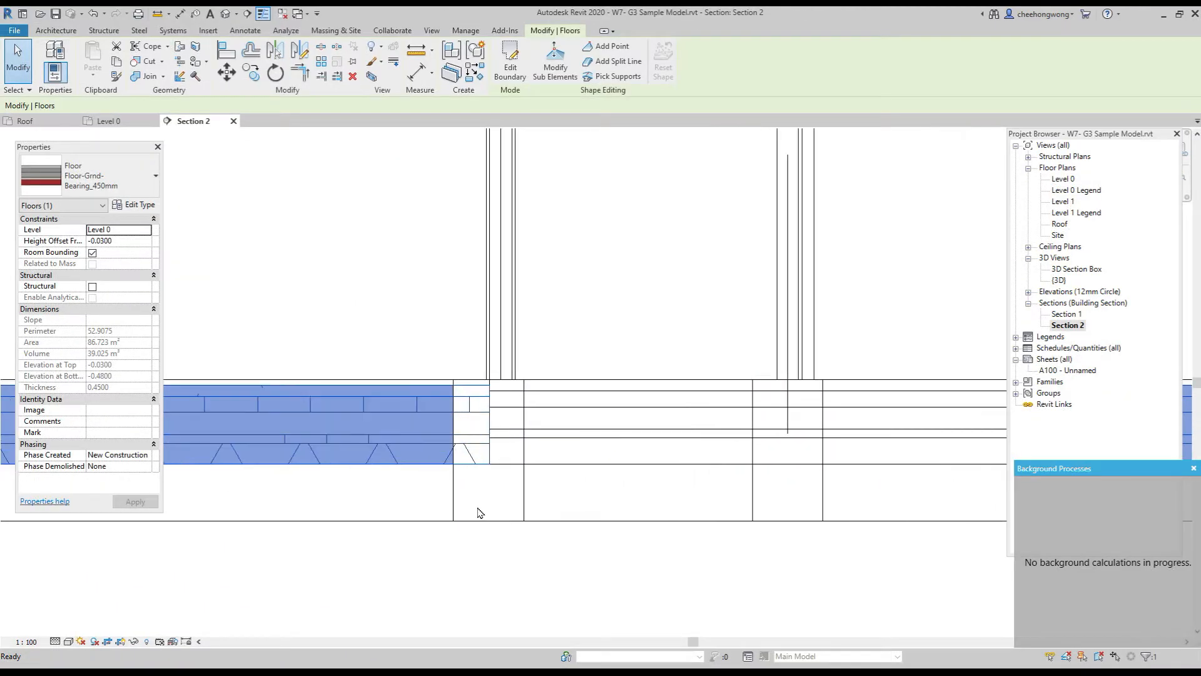
{"action": "scroll", "coordinate": [468, 456], "scroll_direction": "up", "scroll_amount": 3}
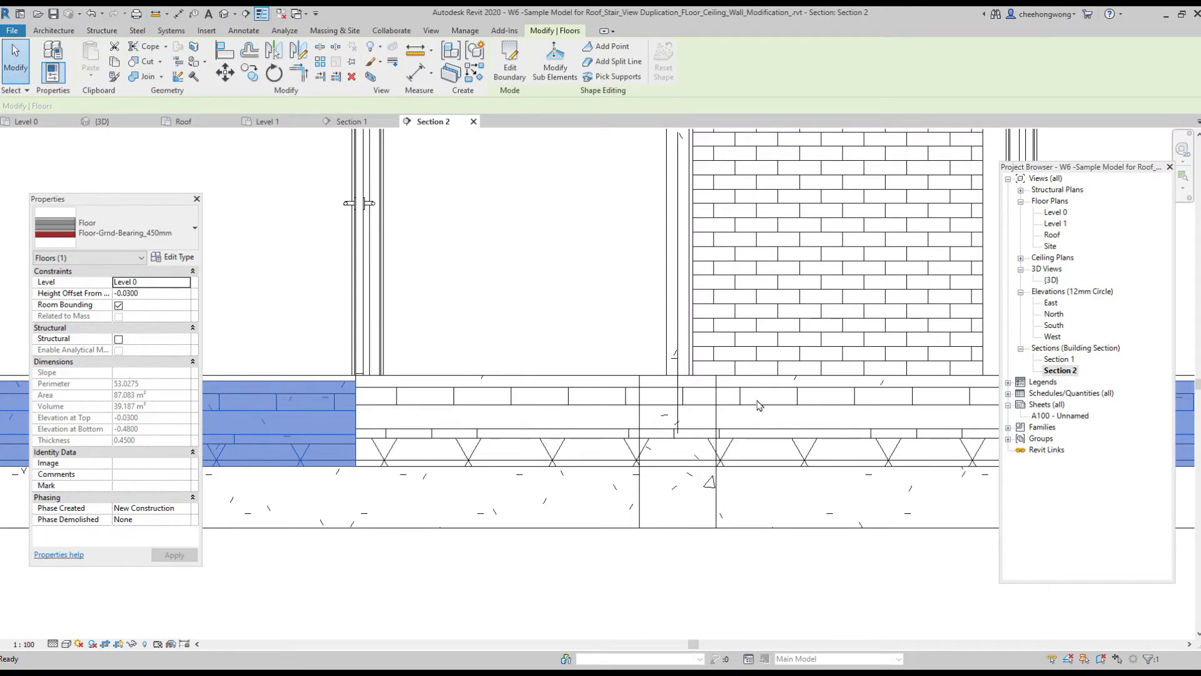
{"action": "scroll", "coordinate": [710, 407], "scroll_direction": "down", "scroll_amount": 5}
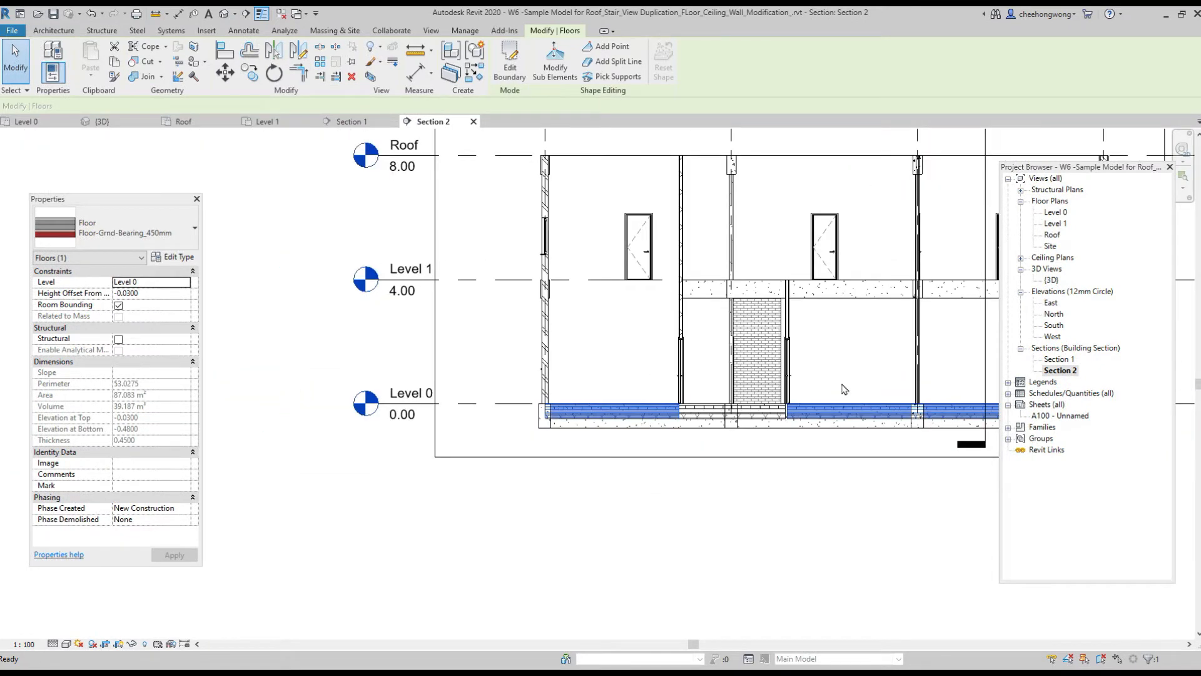
{"action": "middle_click_drag", "start_coordinate": [922, 537], "coordinate": [733, 546]}
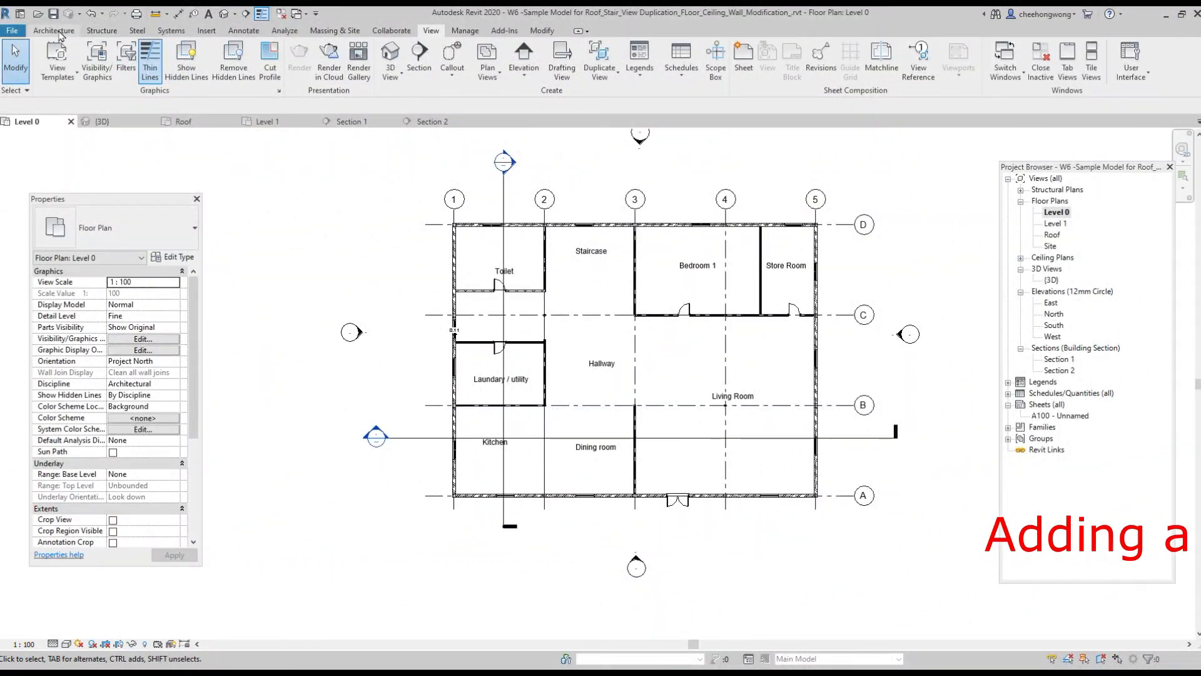
- Start a new stair in the Level 0 plan, running from Level 0 up to Level 1
{"action": "left_click", "coordinate": [58, 31]}
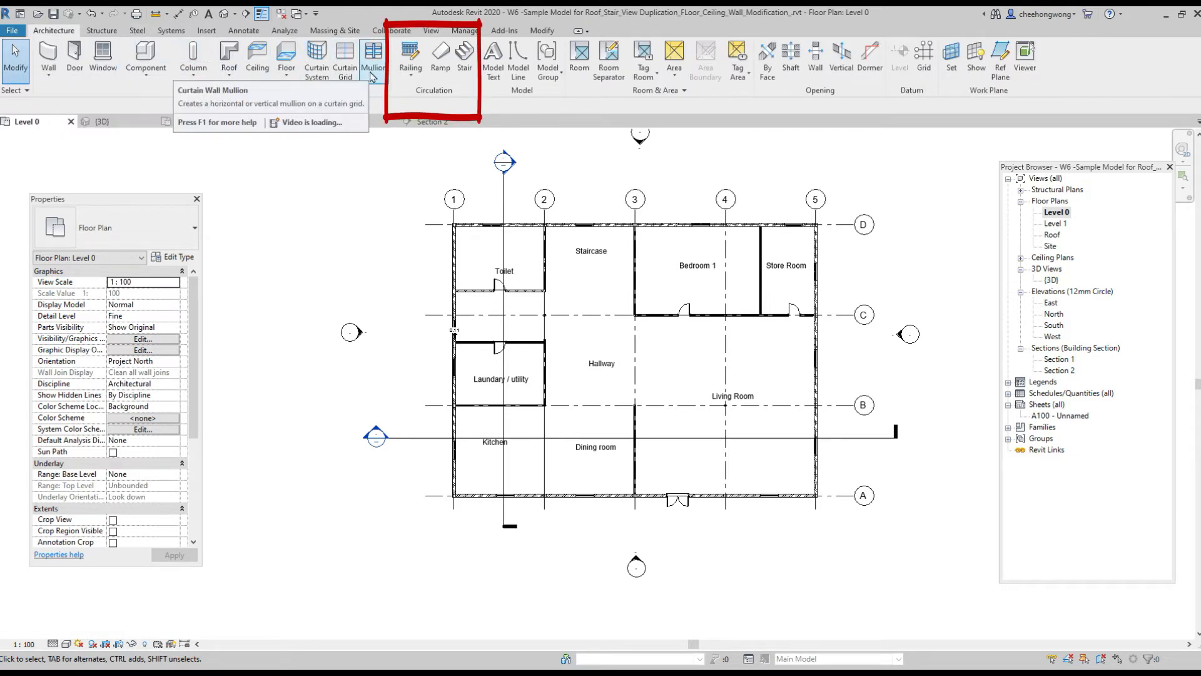
{"action": "left_click", "coordinate": [464, 62]}
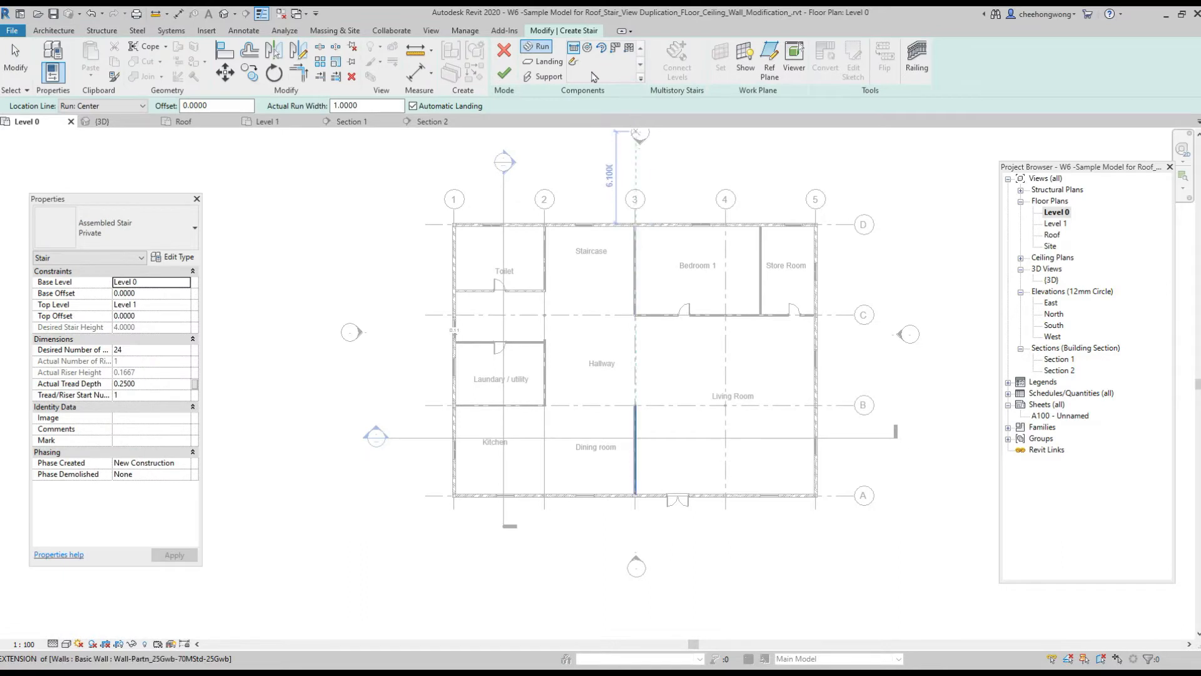
- Try an L-shape winder run against the walls in the staircase corner by grids 2 and D, and delete it
{"action": "left_click", "coordinate": [615, 48]}
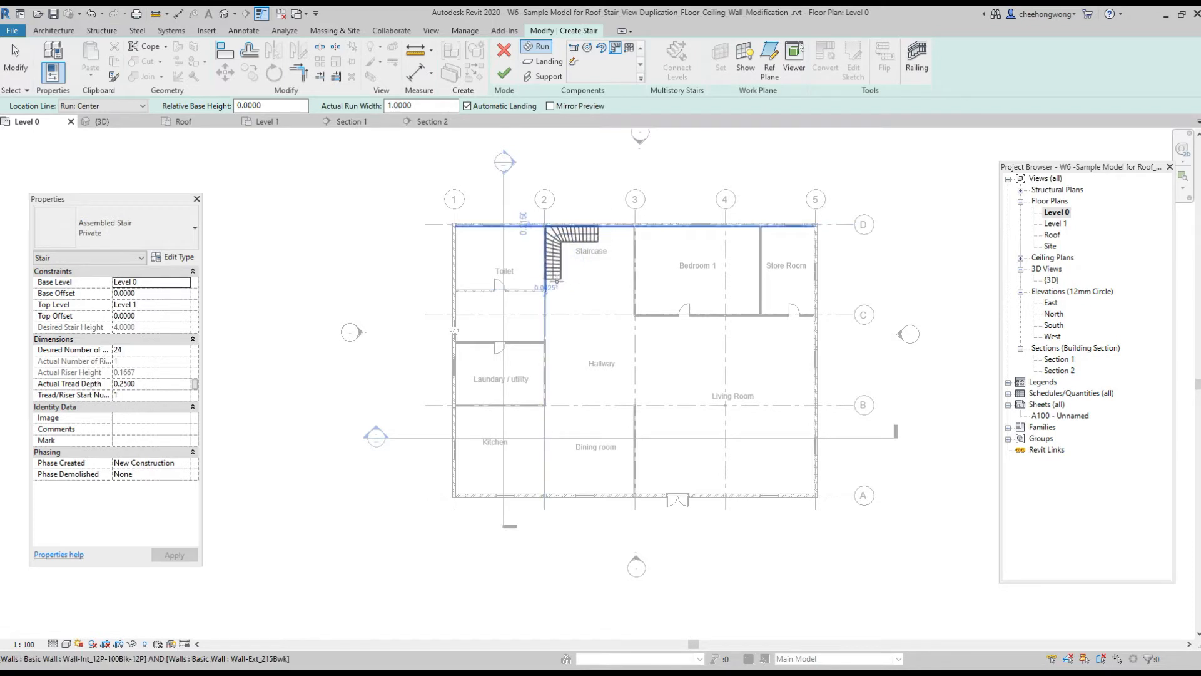
{"action": "left_click", "coordinate": [557, 282]}
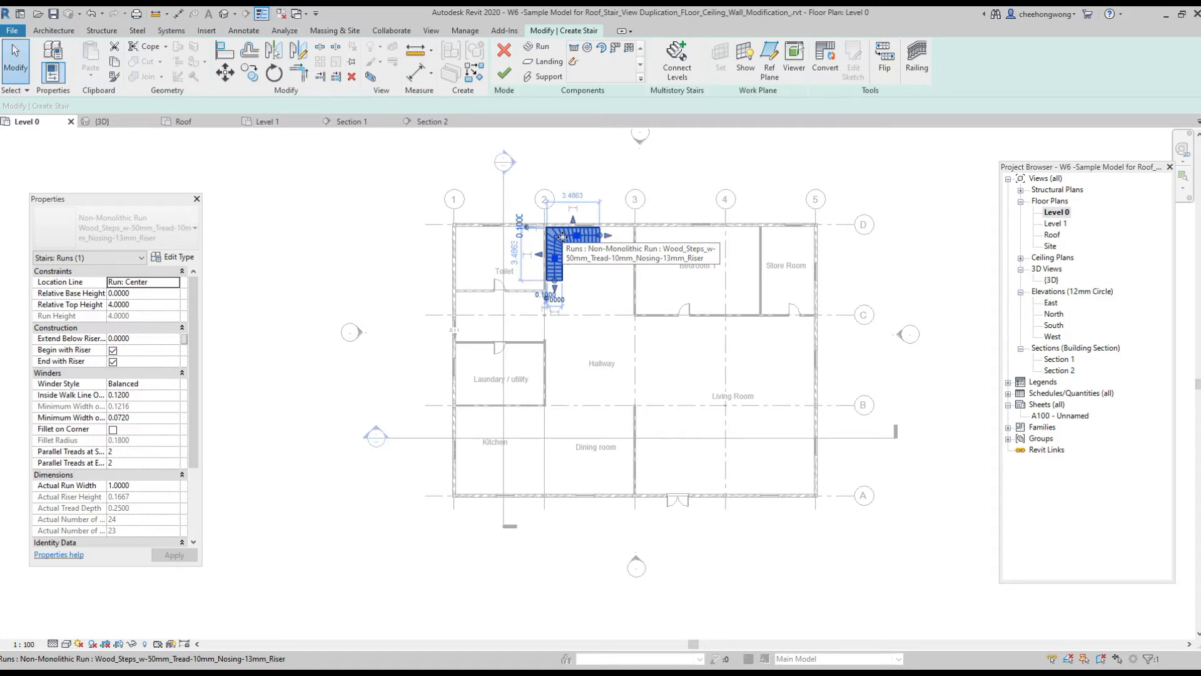
{"action": "left_click_drag", "start_coordinate": [563, 236], "coordinate": [573, 236]}
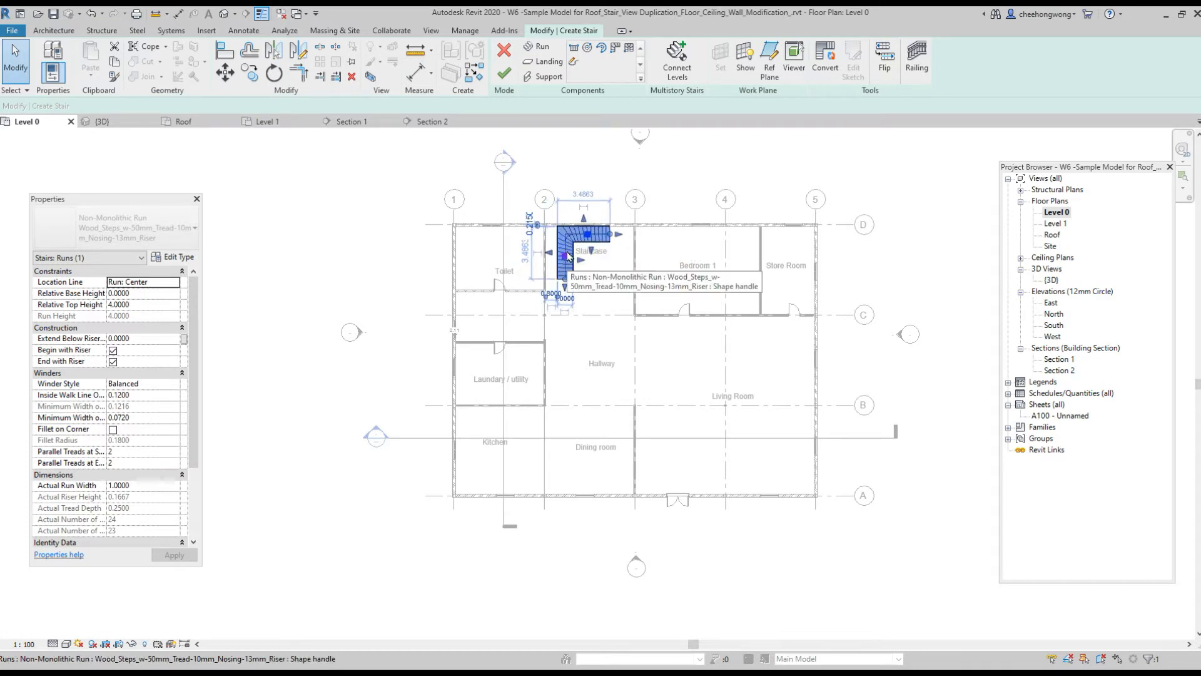
{"action": "key", "text": "Down"}
{"action": "key", "text": "Left"}
{"action": "key", "text": "Left"}
{"action": "key", "text": "Left"}
{"action": "key", "text": "Left"}
{"action": "key", "text": "Left"}
{"action": "key", "text": "Left"}
{"action": "key", "text": "Left"}
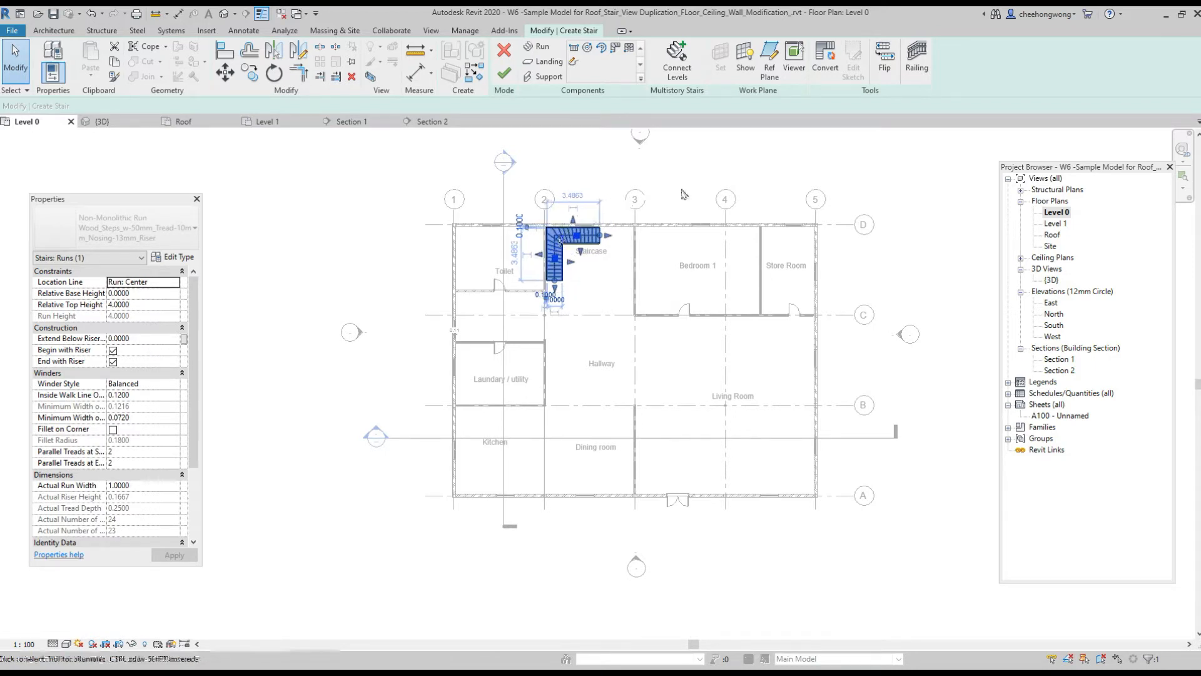
{"action": "key", "text": "Escape"}
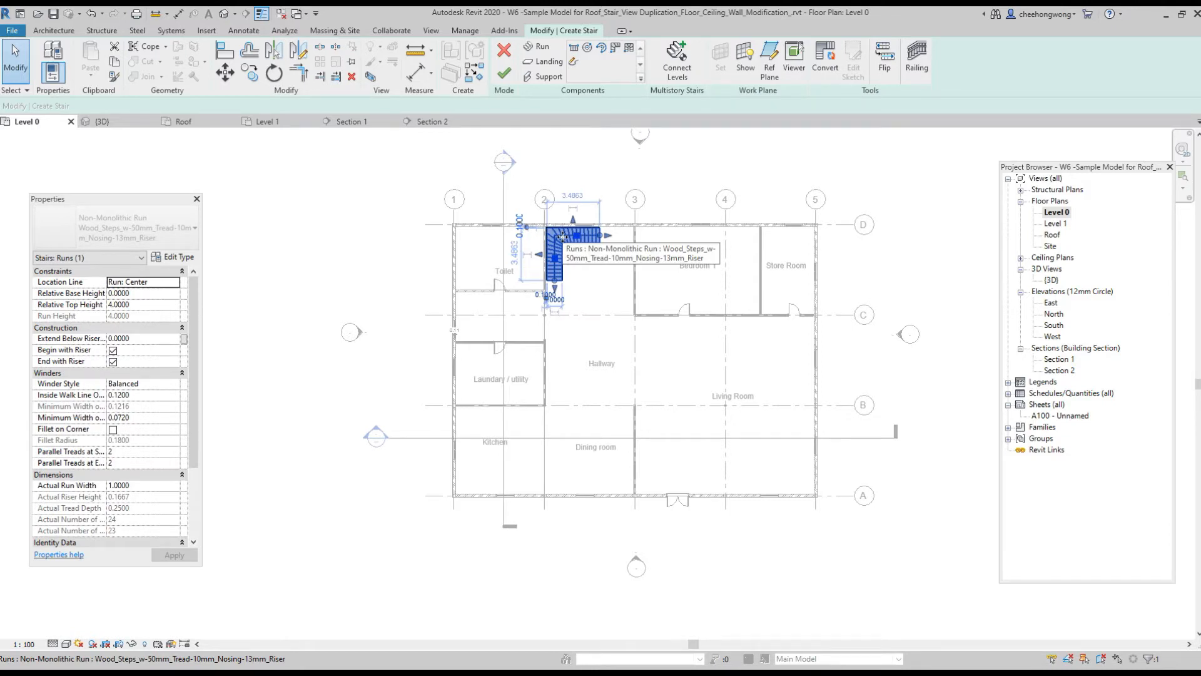
{"action": "key", "text": "Delete"}
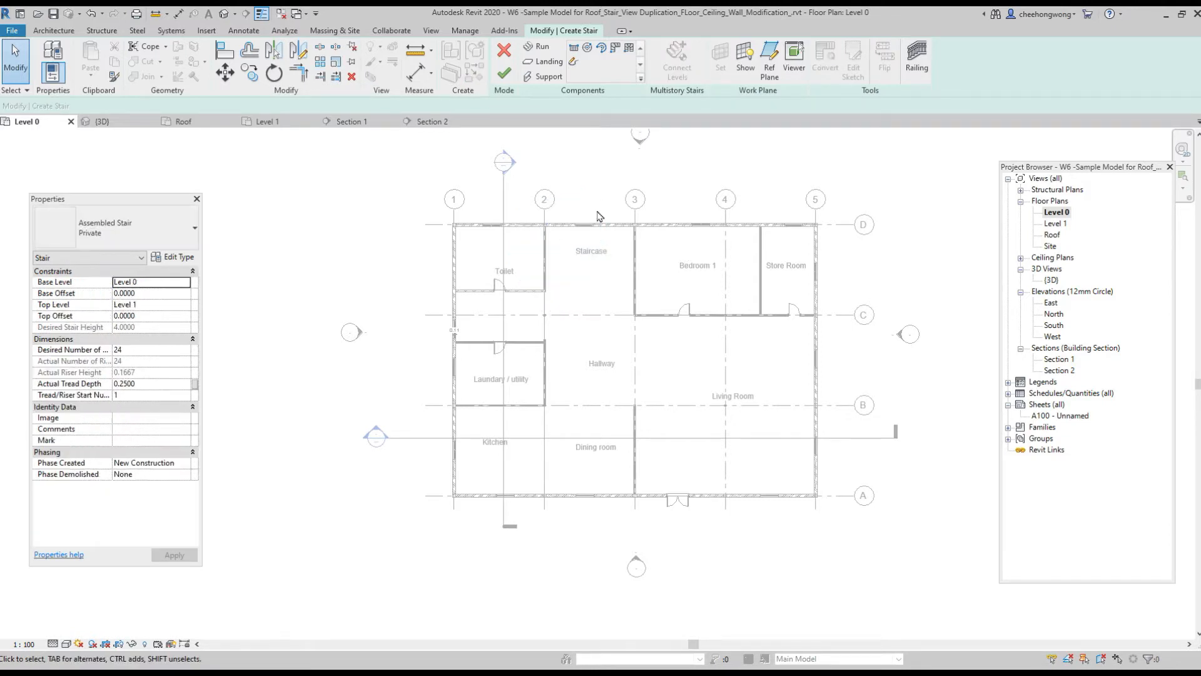
- Create an L-shaped stair in the Staircase area from two 12-riser straight runs, 1.0 m wide, up towards grid D and across towards grid 3, with an automatic landing
{"action": "left_click", "coordinate": [541, 48]}
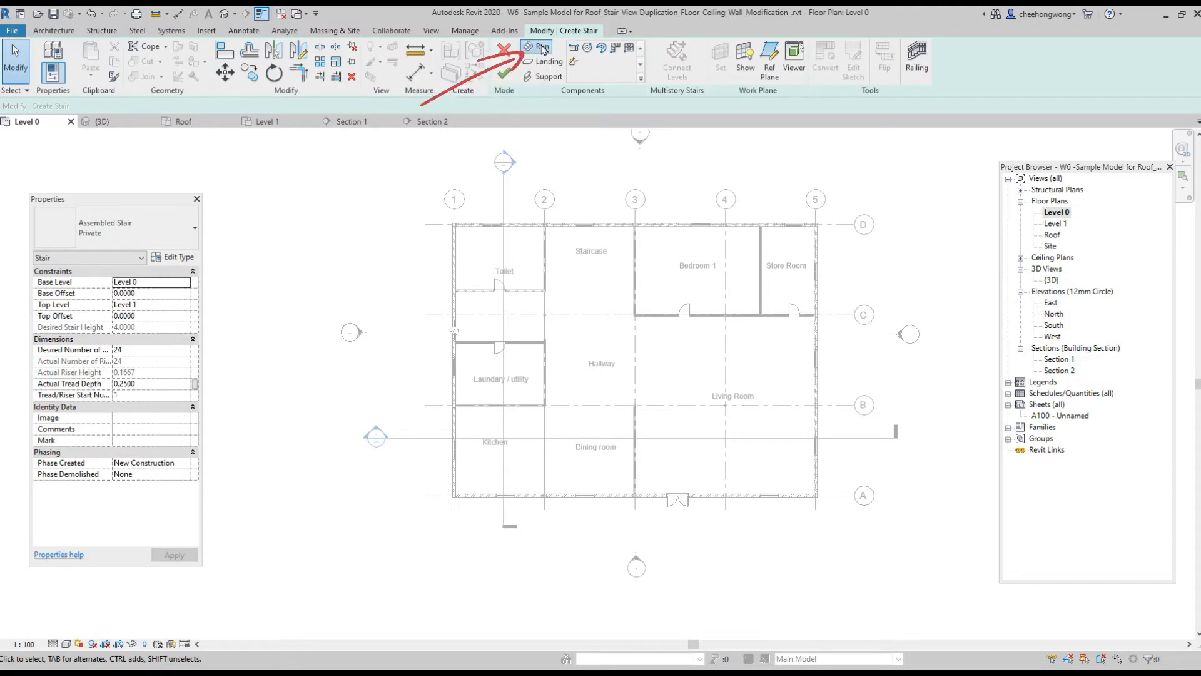
{"action": "left_click", "coordinate": [563, 289]}
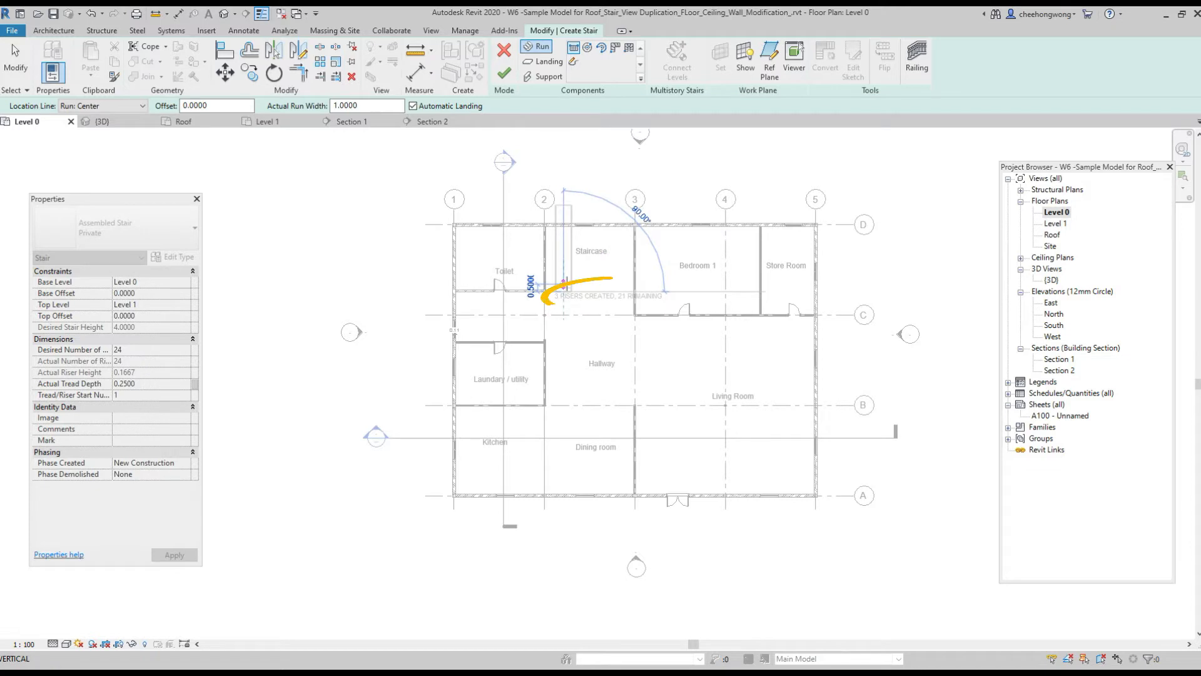
{"action": "left_click", "coordinate": [563, 249]}
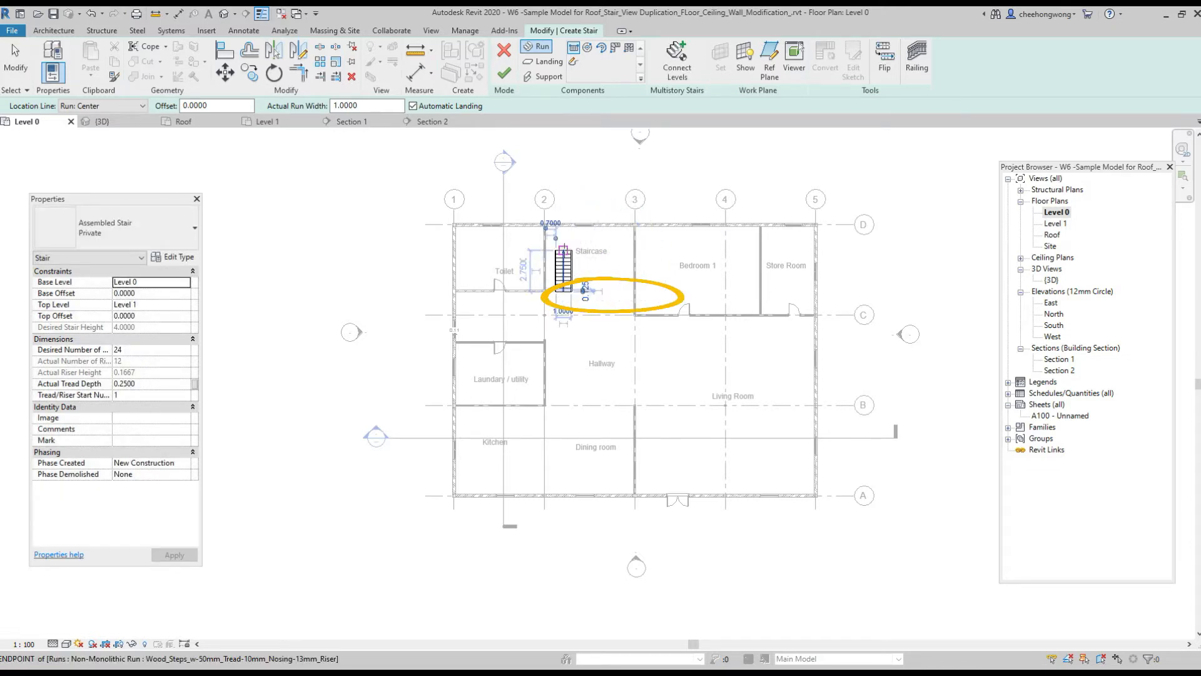
{"action": "left_click", "coordinate": [570, 238]}
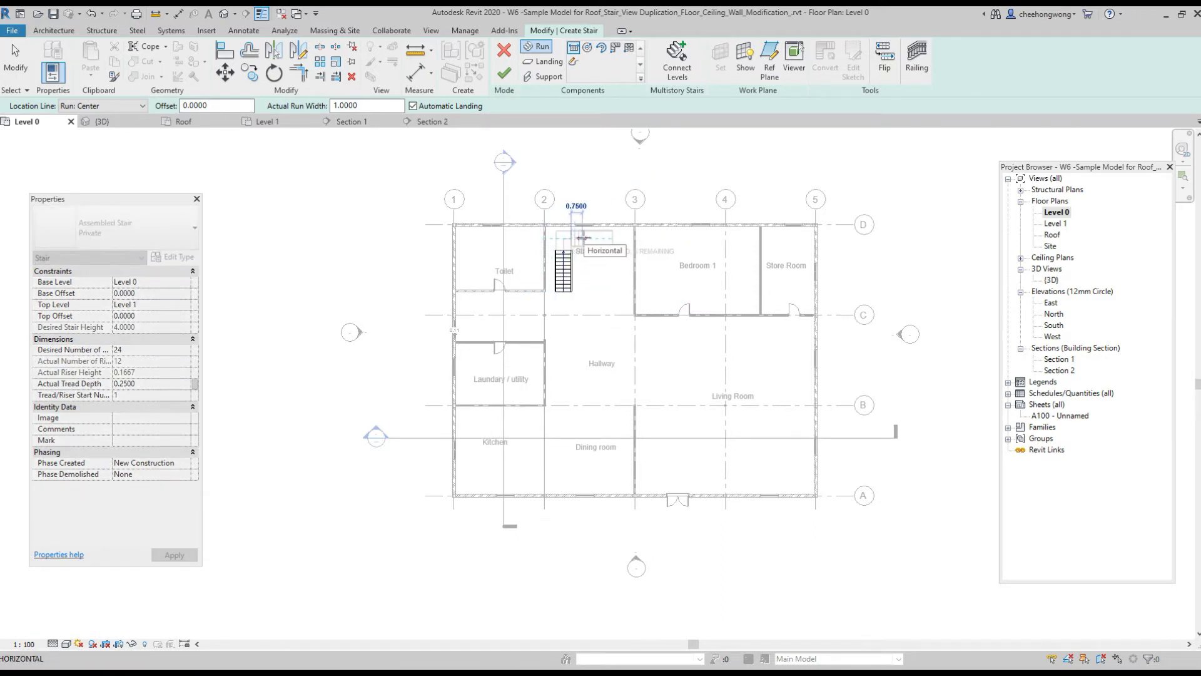
{"action": "left_click", "coordinate": [612, 238]}
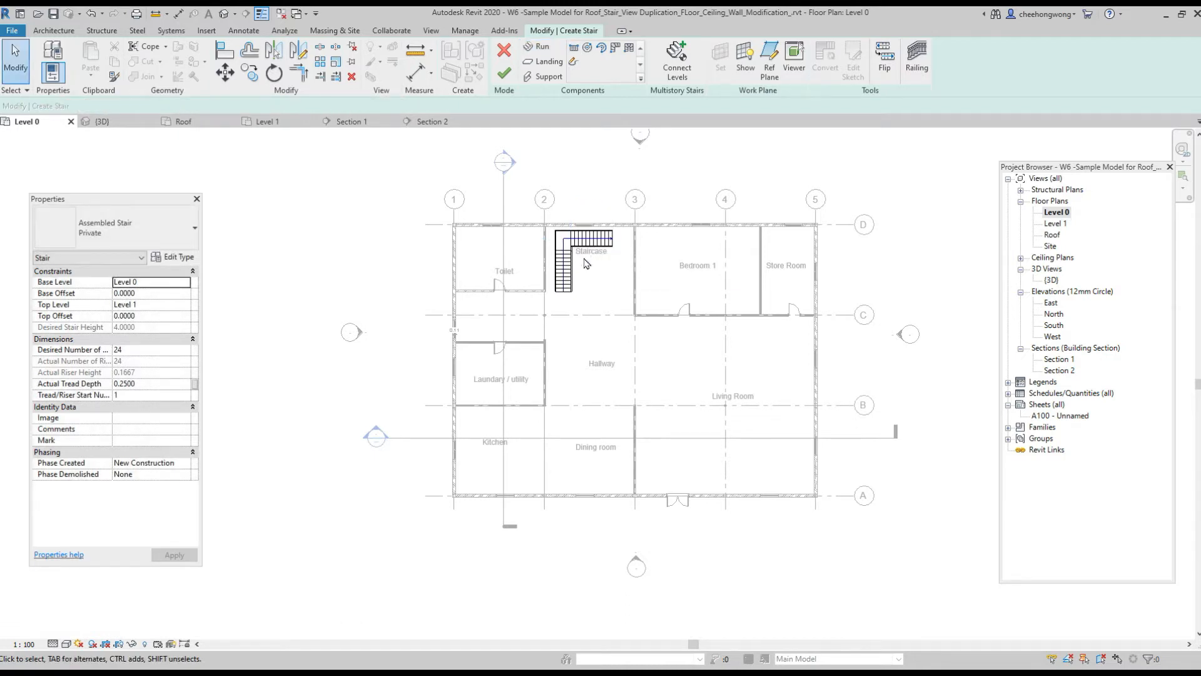
{"action": "left_click", "coordinate": [504, 75]}
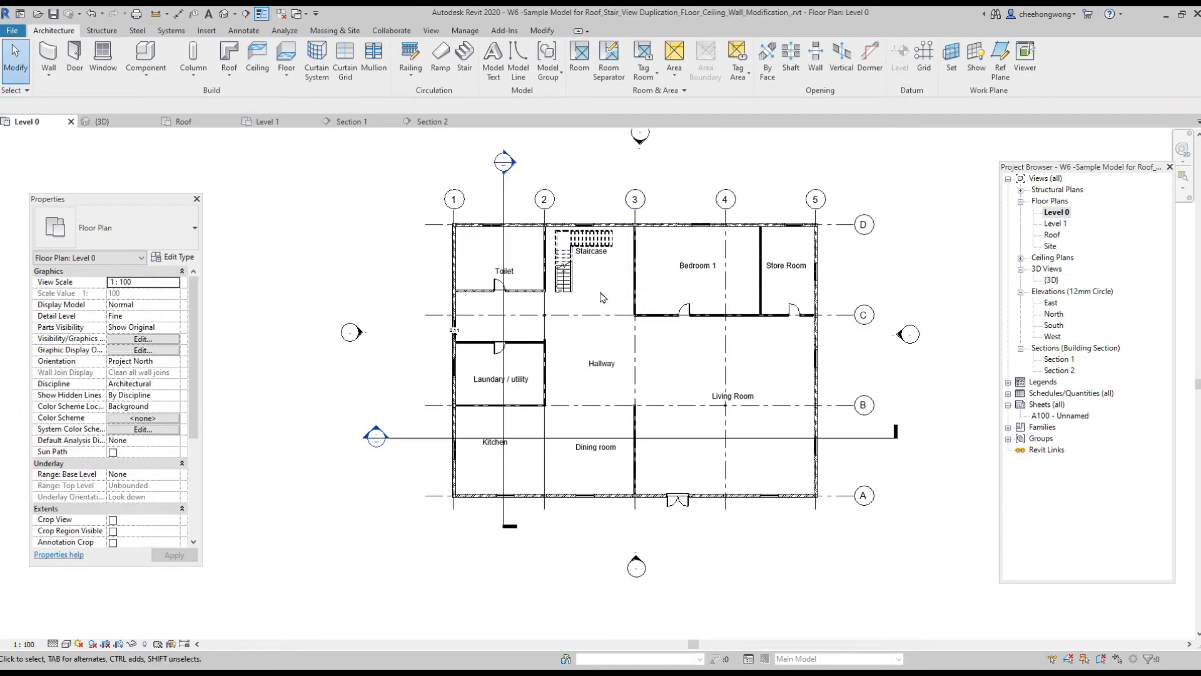
{"action": "left_click_drag", "start_coordinate": [612, 289], "coordinate": [552, 233]}
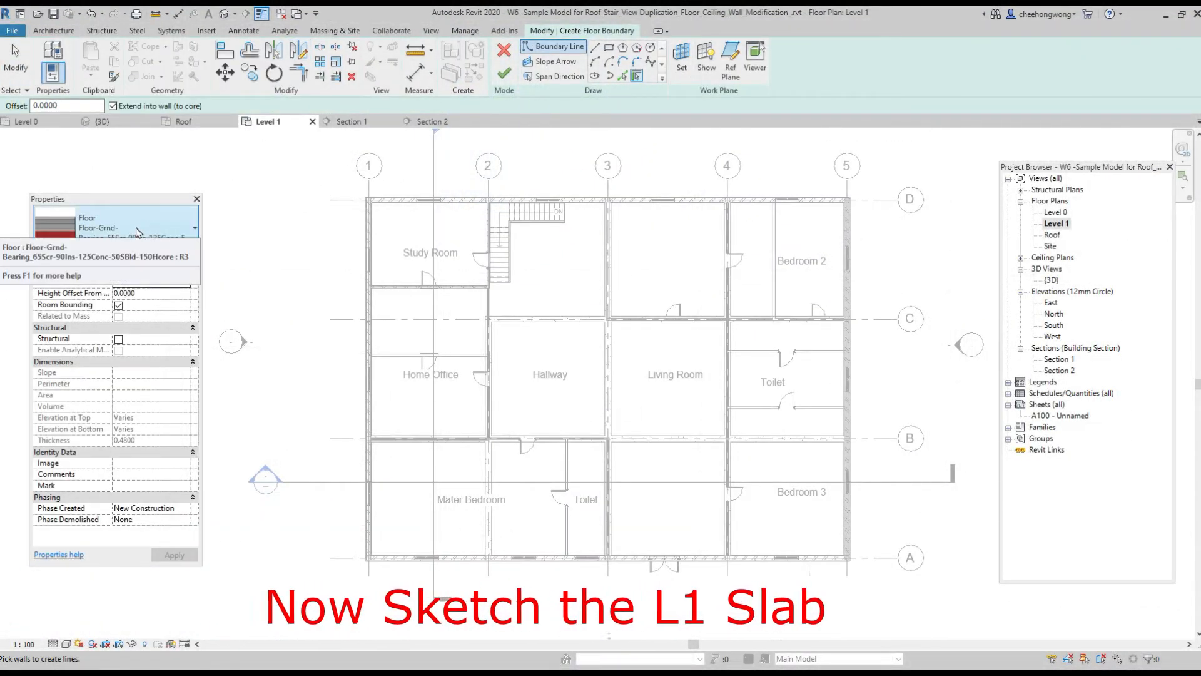
- Set the Level 1 floor's type to Floor-Upper_160mmConc-CorusComFlor51 and its height offset from level to -0.3
{"action": "left_click", "coordinate": [139, 224]}
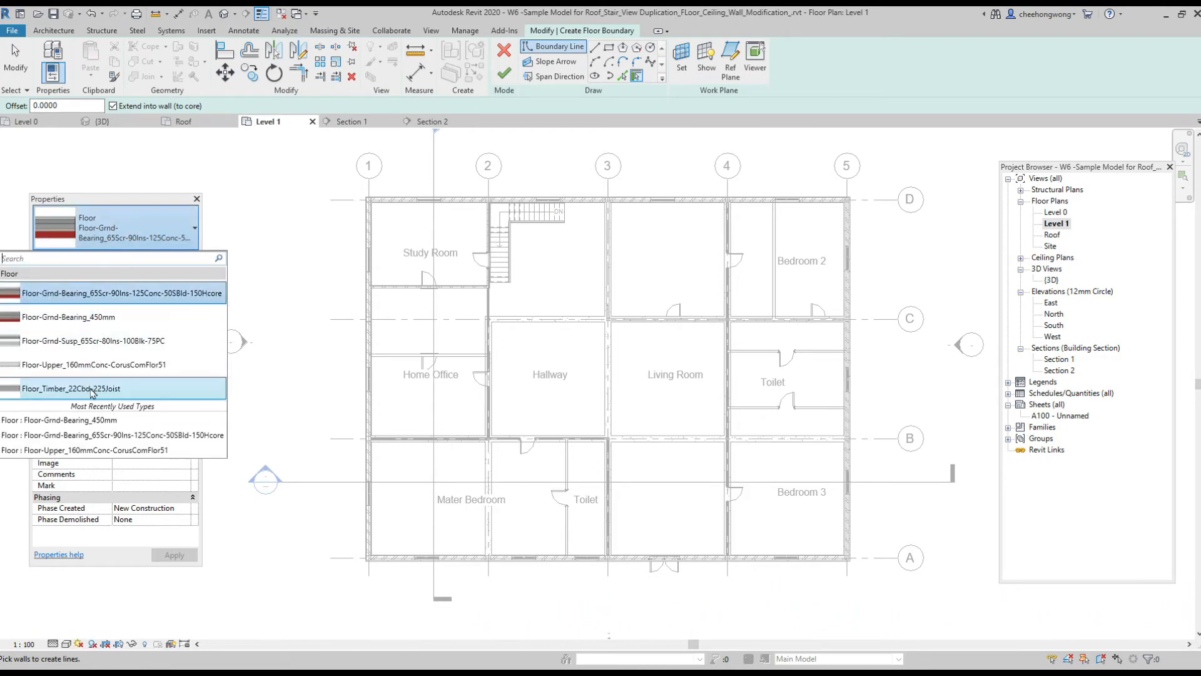
{"action": "left_click", "coordinate": [105, 373]}
{"action": "left_click", "coordinate": [156, 293]}
{"action": "type", "text": "-0."}
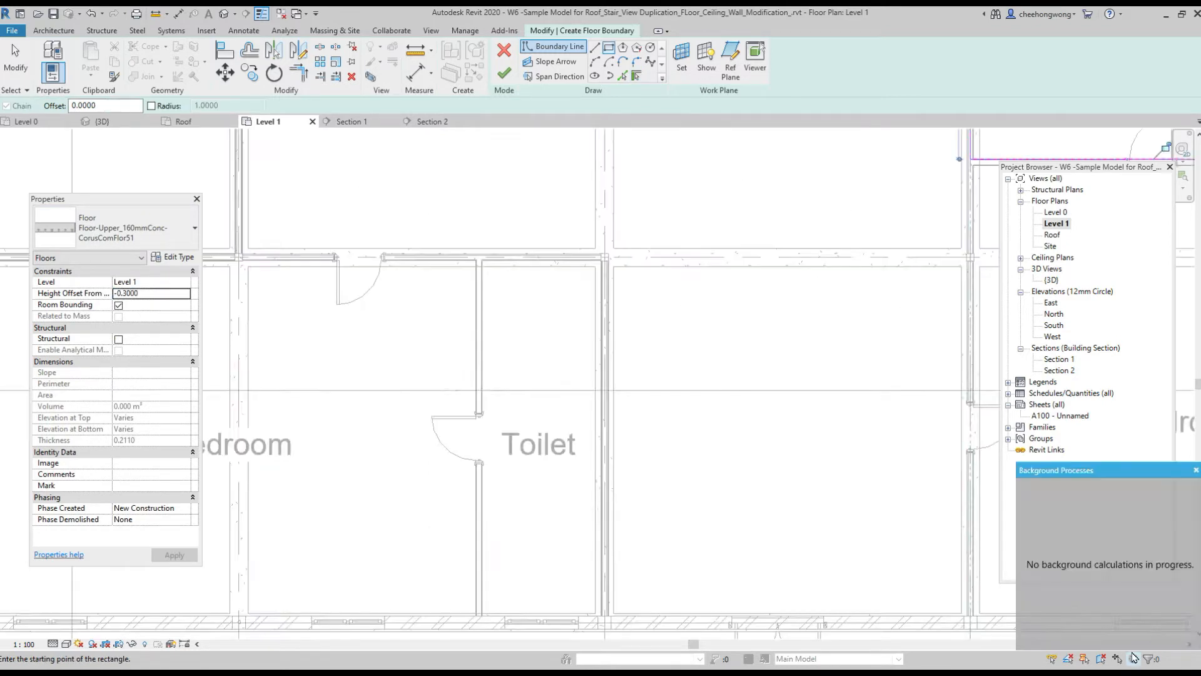
- Finish the floor sketch around the two Level 1 toilets and attach the walls below to the floor's bottom
{"action": "scroll", "coordinate": [647, 250], "scroll_direction": "down", "scroll_amount": 2}
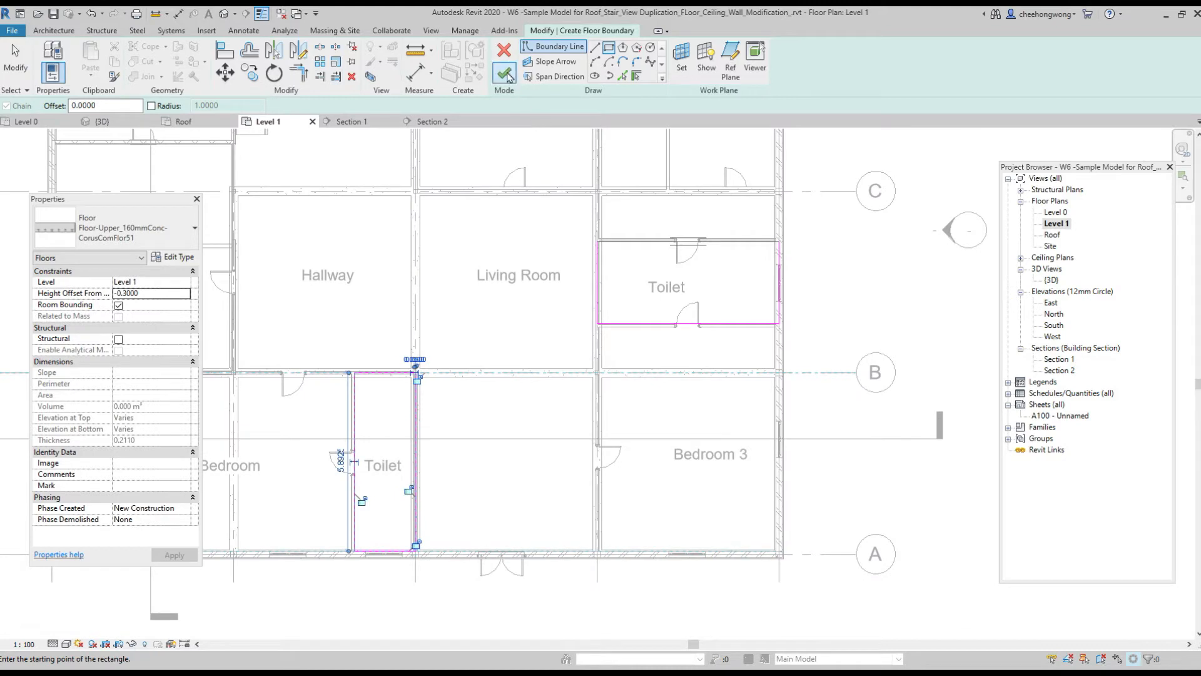
{"action": "left_click", "coordinate": [506, 74]}
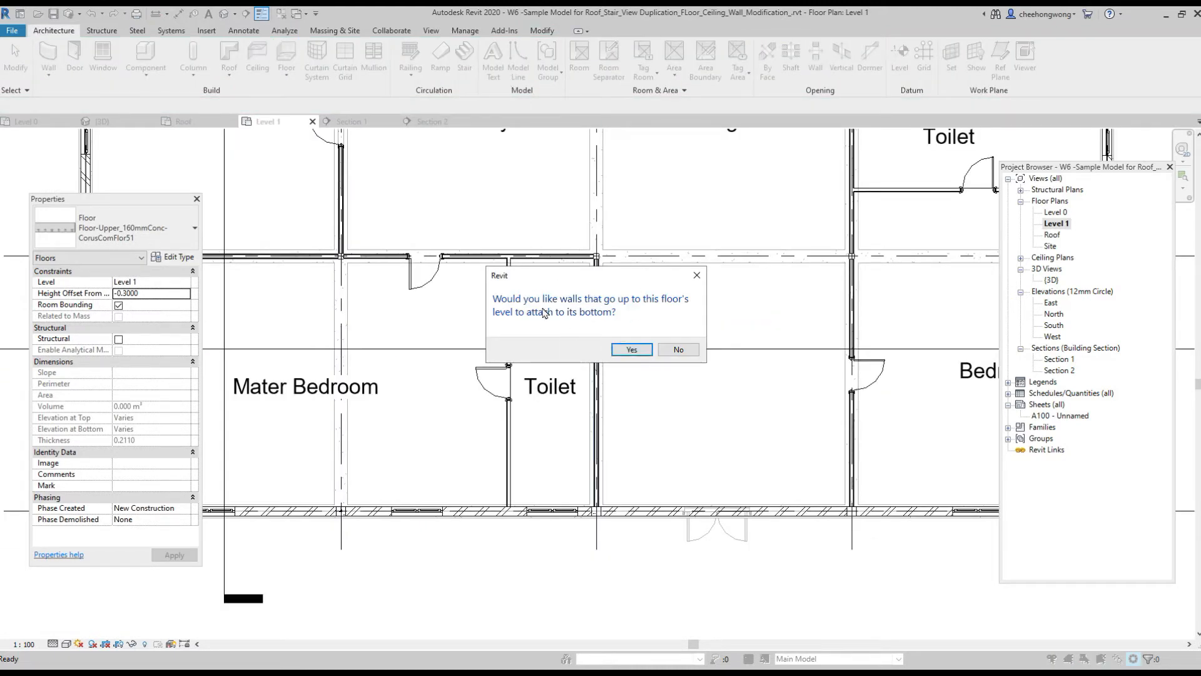
{"action": "left_click", "coordinate": [632, 349]}
- Open the Level 0 floor plan and view the whole plan with the stair
{"action": "scroll", "coordinate": [702, 408], "scroll_direction": "down", "scroll_amount": 3}
{"action": "left_click", "coordinate": [1056, 212]}
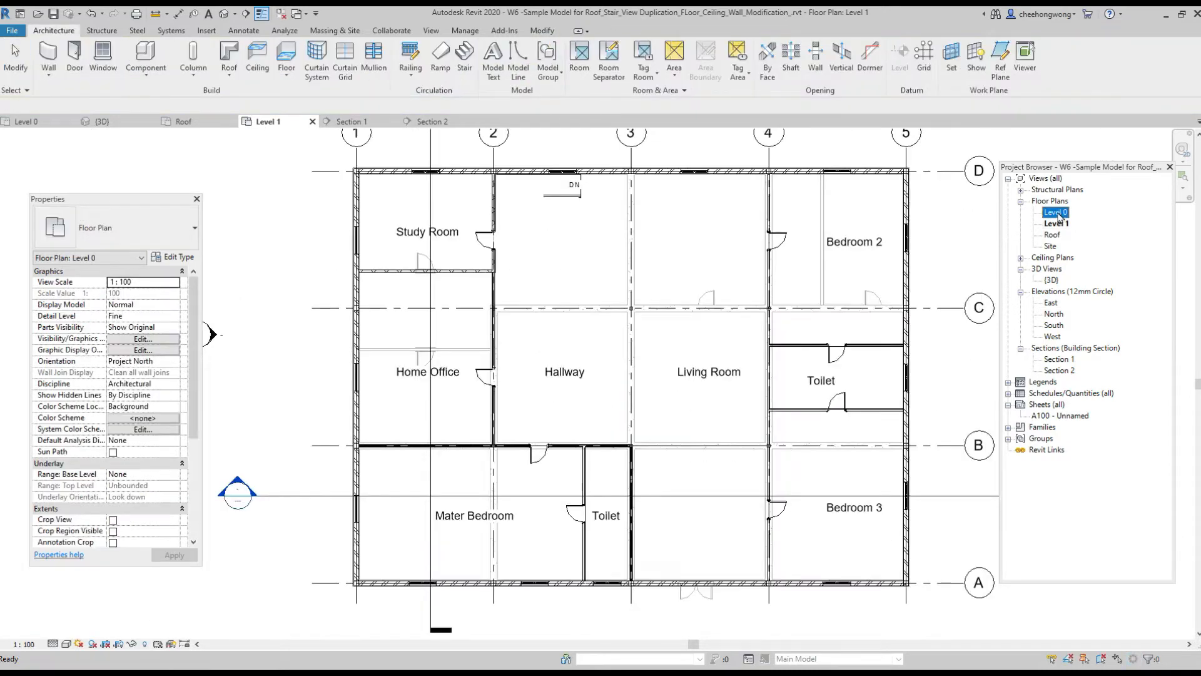
{"action": "double_click", "coordinate": [1056, 213]}
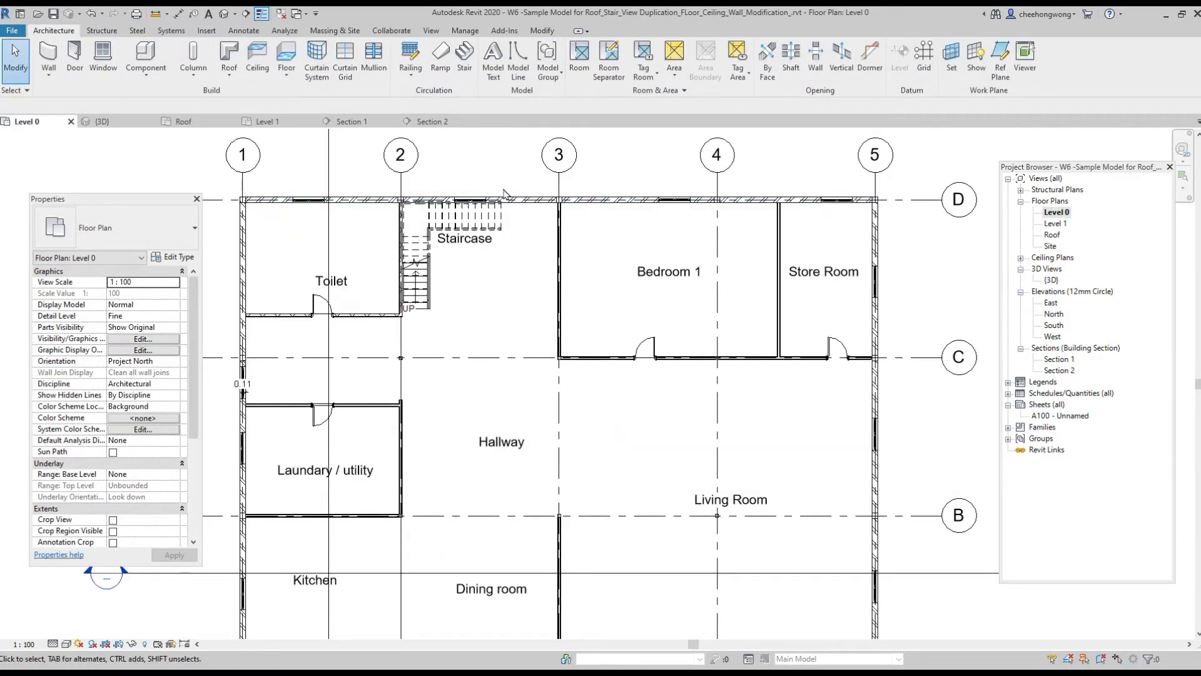
{"action": "scroll", "coordinate": [561, 280], "scroll_direction": "down", "scroll_amount": 2}
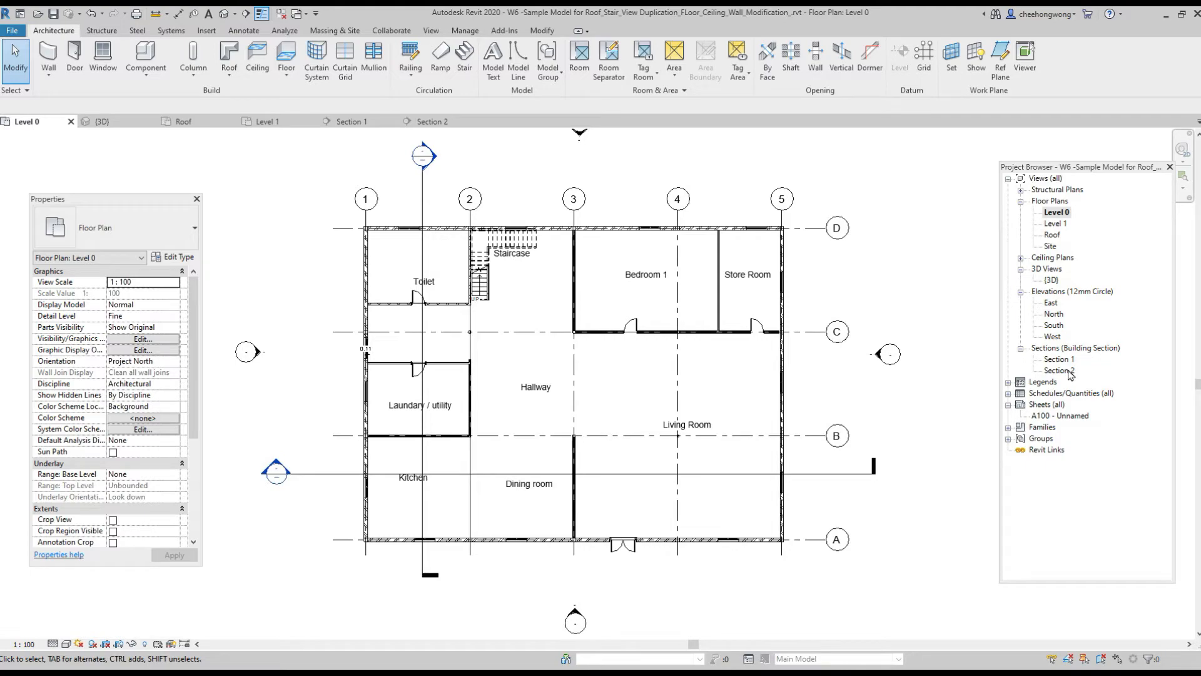
- Open the {3D} view and duplicate it
{"action": "double_click", "coordinate": [1052, 280]}
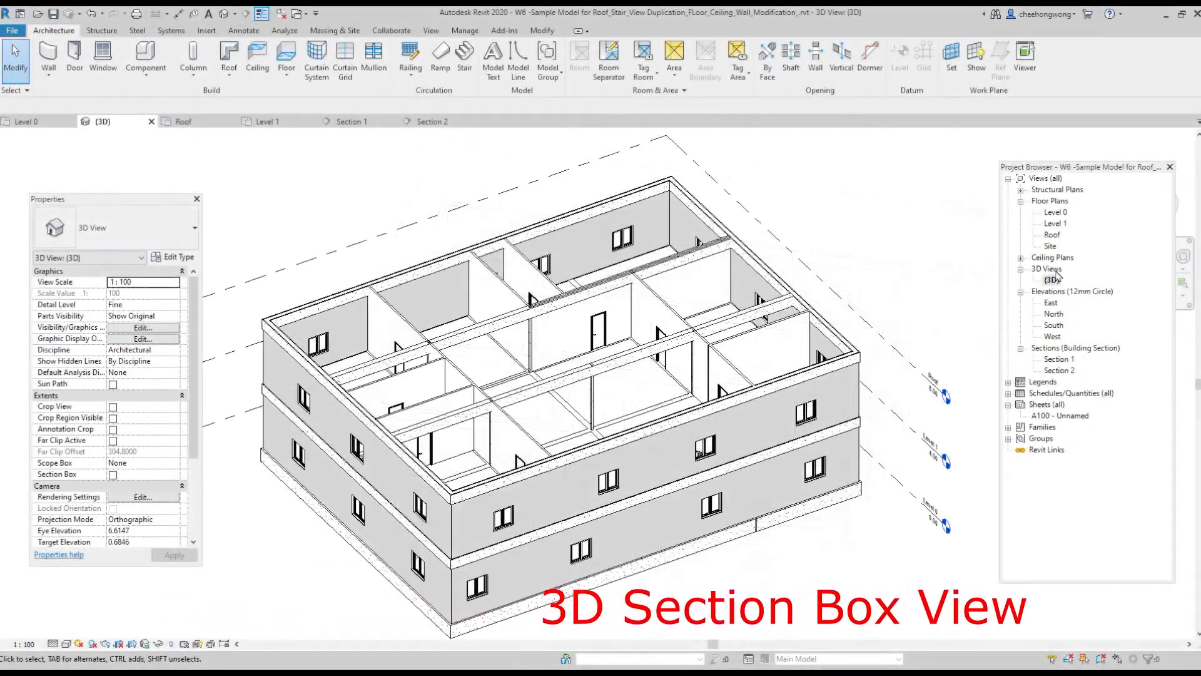
{"action": "left_click", "coordinate": [1059, 270]}
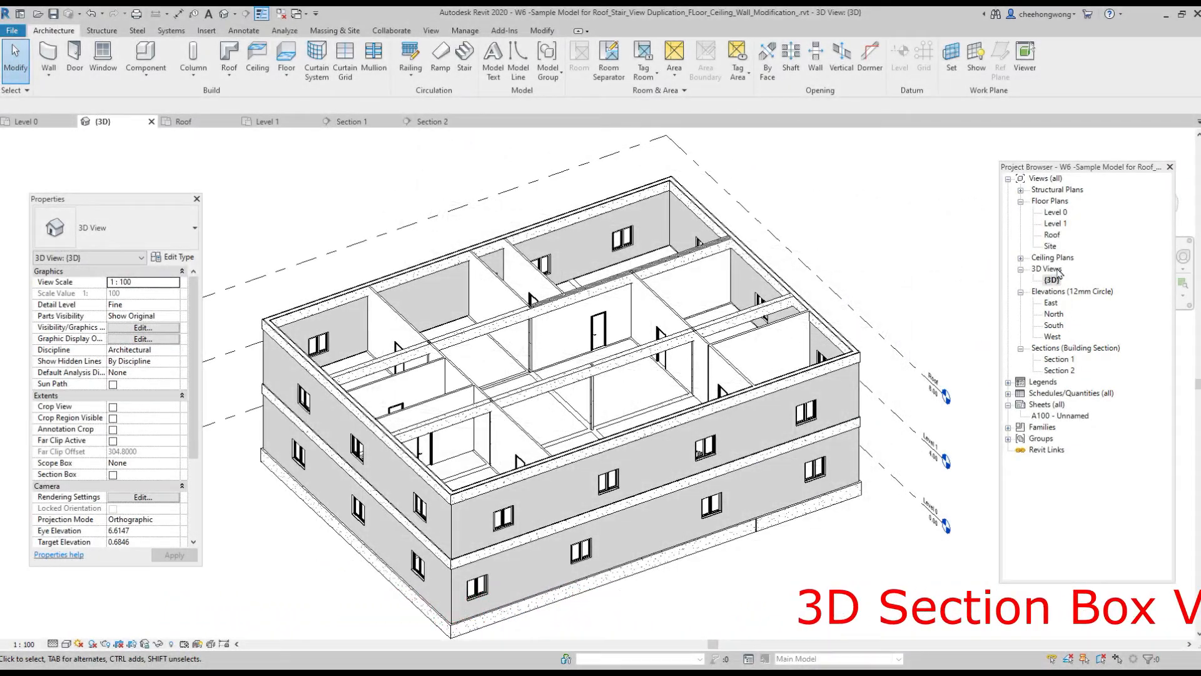
{"action": "left_click", "coordinate": [1052, 280]}
{"action": "right_click", "coordinate": [1051, 279]}
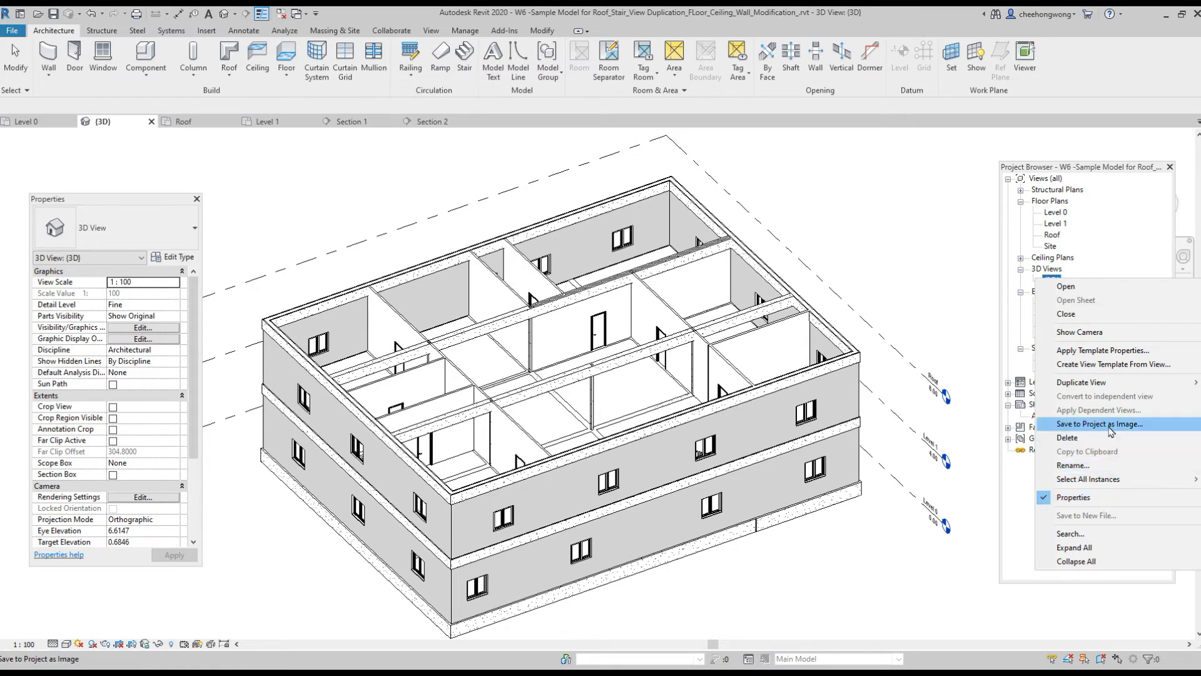
{"action": "mouse_move", "coordinate": [1097, 389]}
{"action": "left_click", "coordinate": [996, 399]}
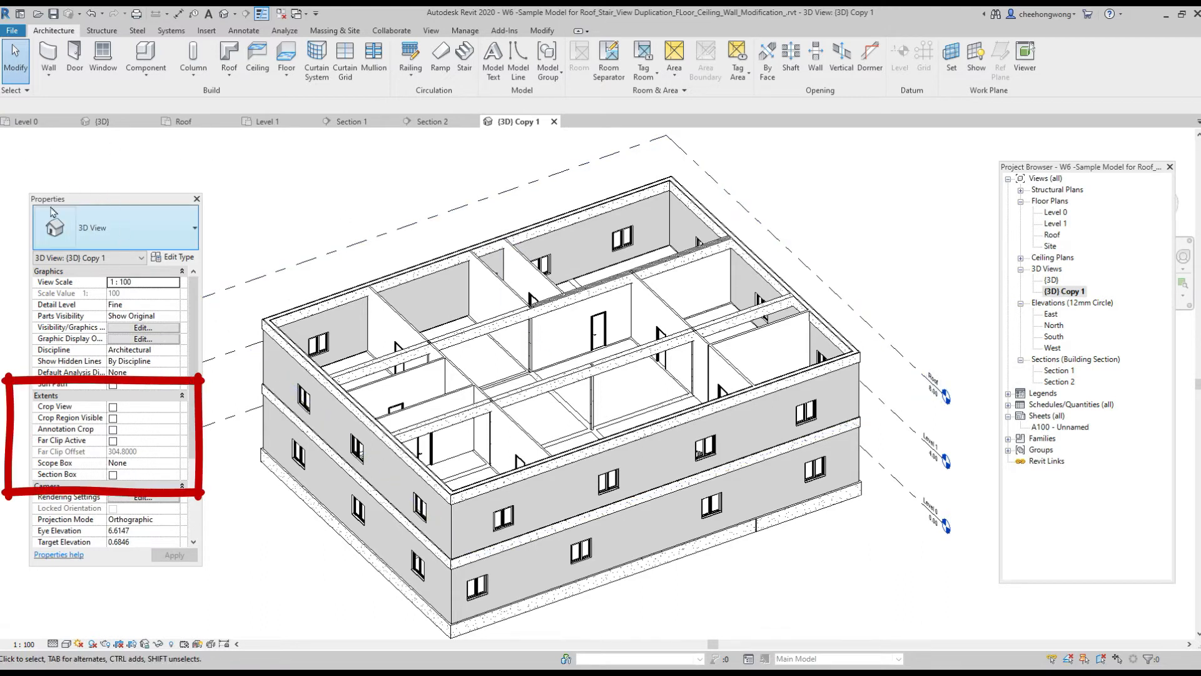
- Turn on the section box in the copied 3D view and rename the view 3D Section Box
{"action": "left_click", "coordinate": [113, 475]}
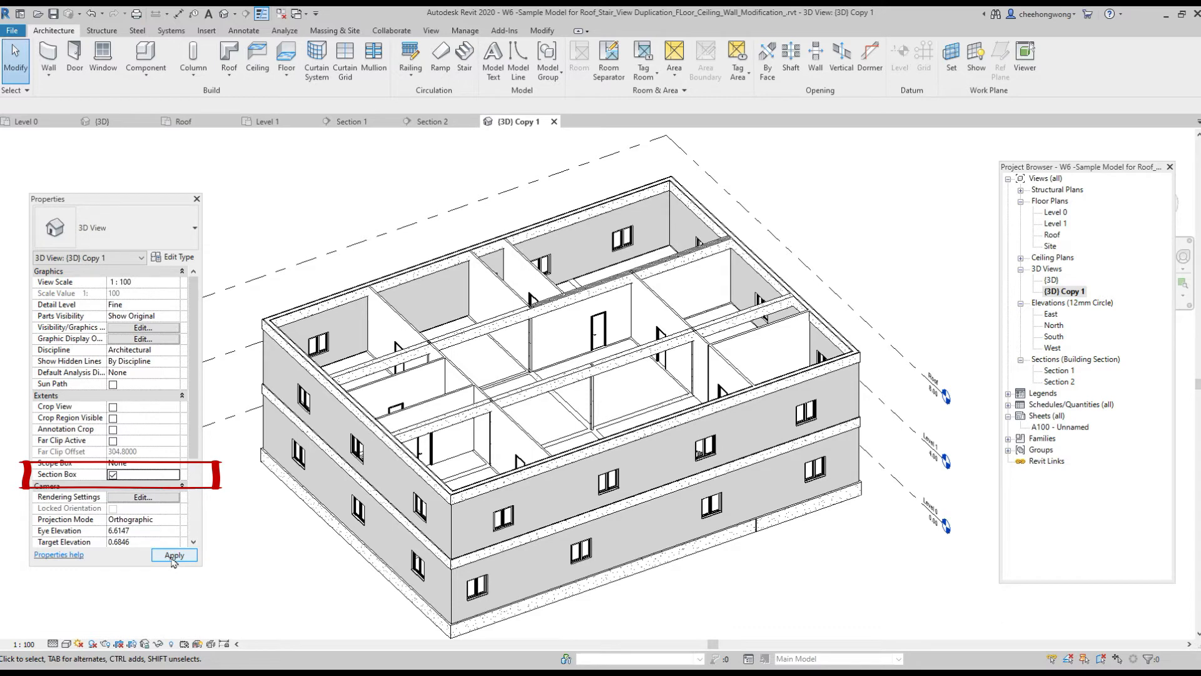
{"action": "left_click", "coordinate": [174, 557]}
{"action": "scroll", "coordinate": [883, 527], "scroll_direction": "down", "scroll_amount": 2}
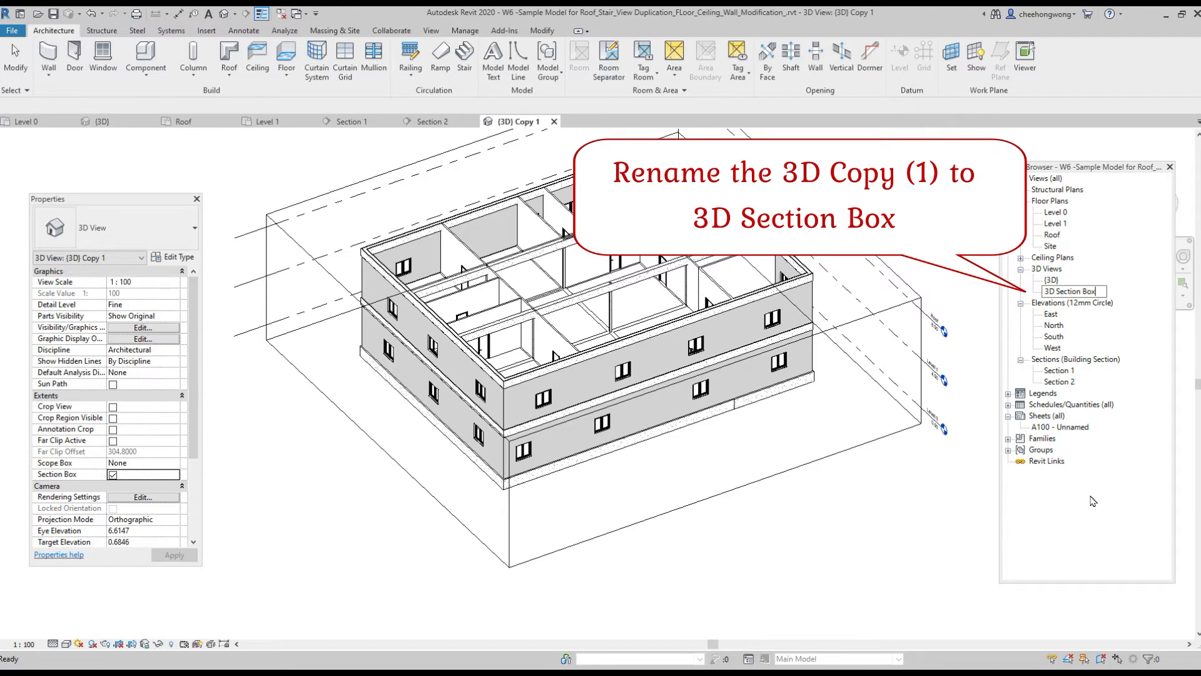
{"action": "key", "text": "Return"}
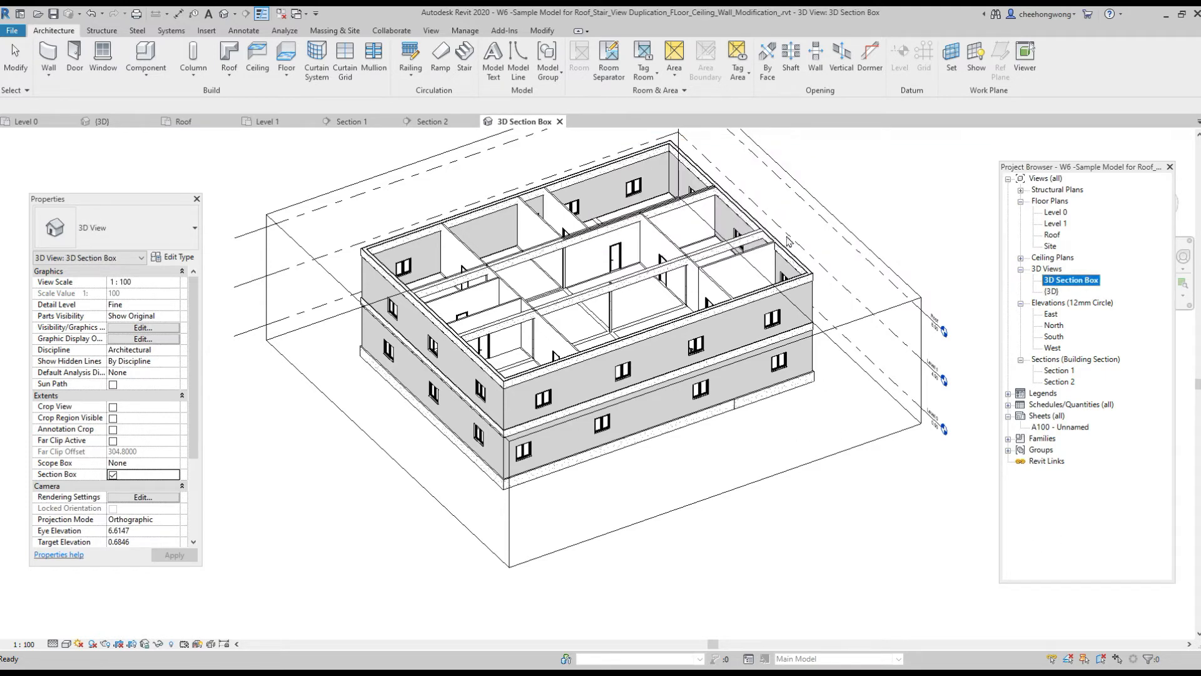
- Pull two adjacent side faces of the section box inward to cut the building open, and examine the staircase in the cutaway
{"action": "left_click", "coordinate": [777, 479]}
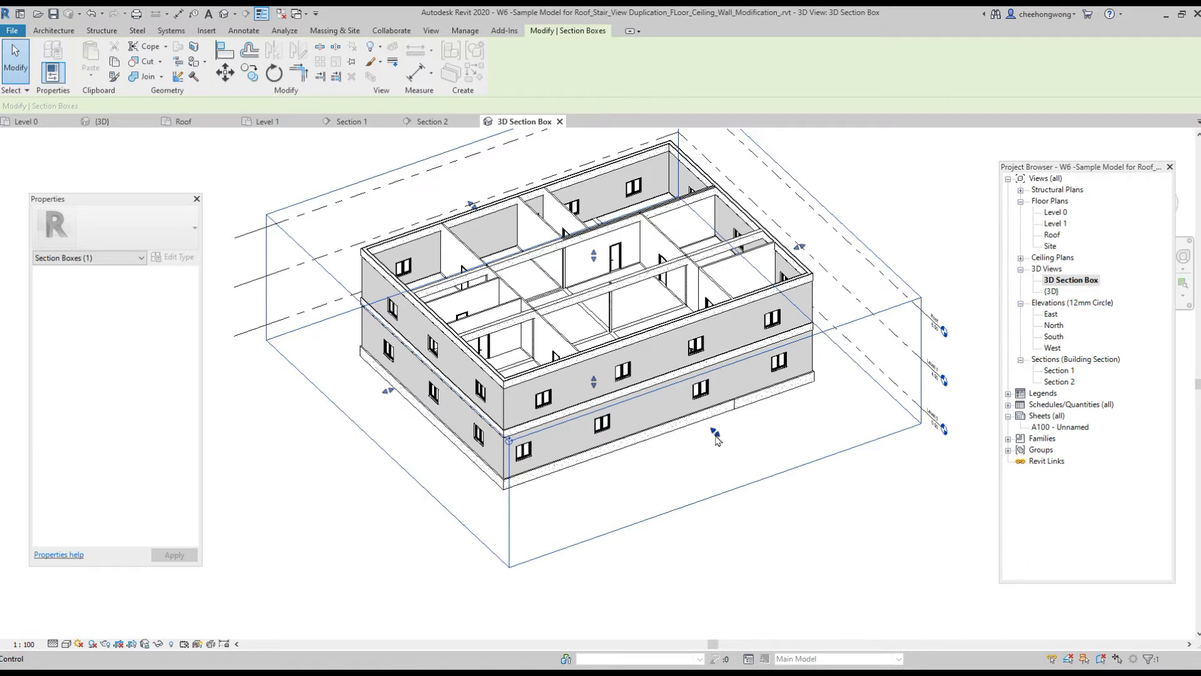
{"action": "left_click_drag", "start_coordinate": [717, 438], "coordinate": [715, 432]}
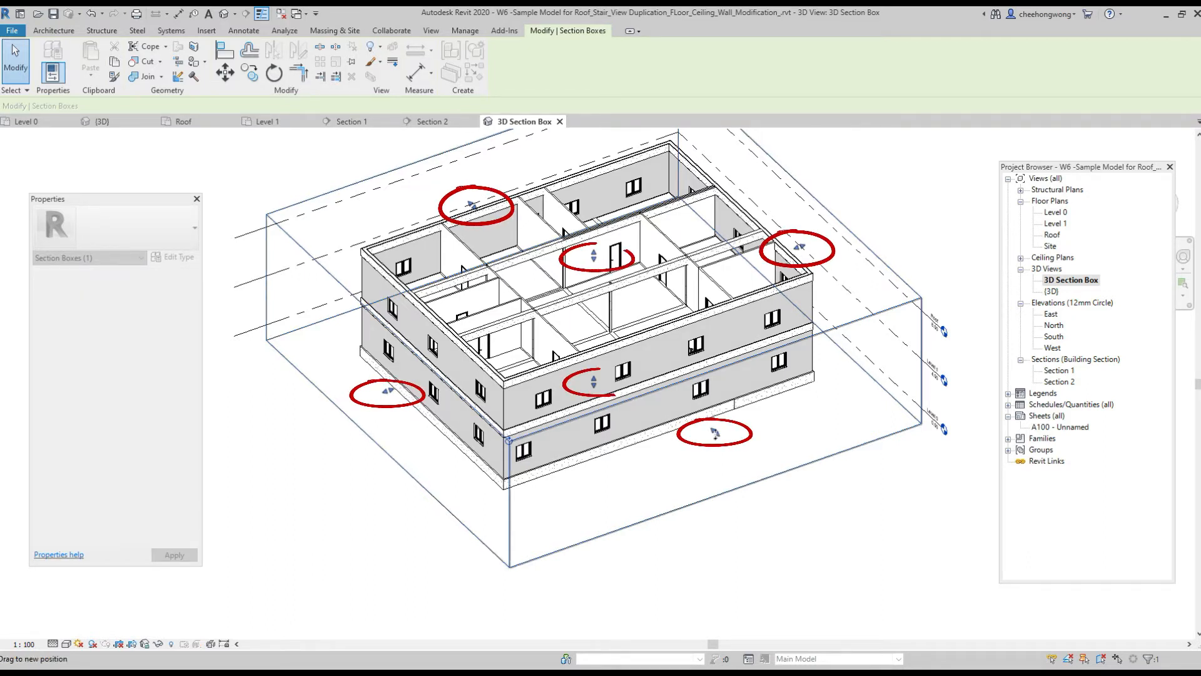
{"action": "left_click_drag", "start_coordinate": [715, 433], "coordinate": [644, 368]}
{"action": "scroll", "coordinate": [700, 392], "scroll_direction": "up", "scroll_amount": 2}
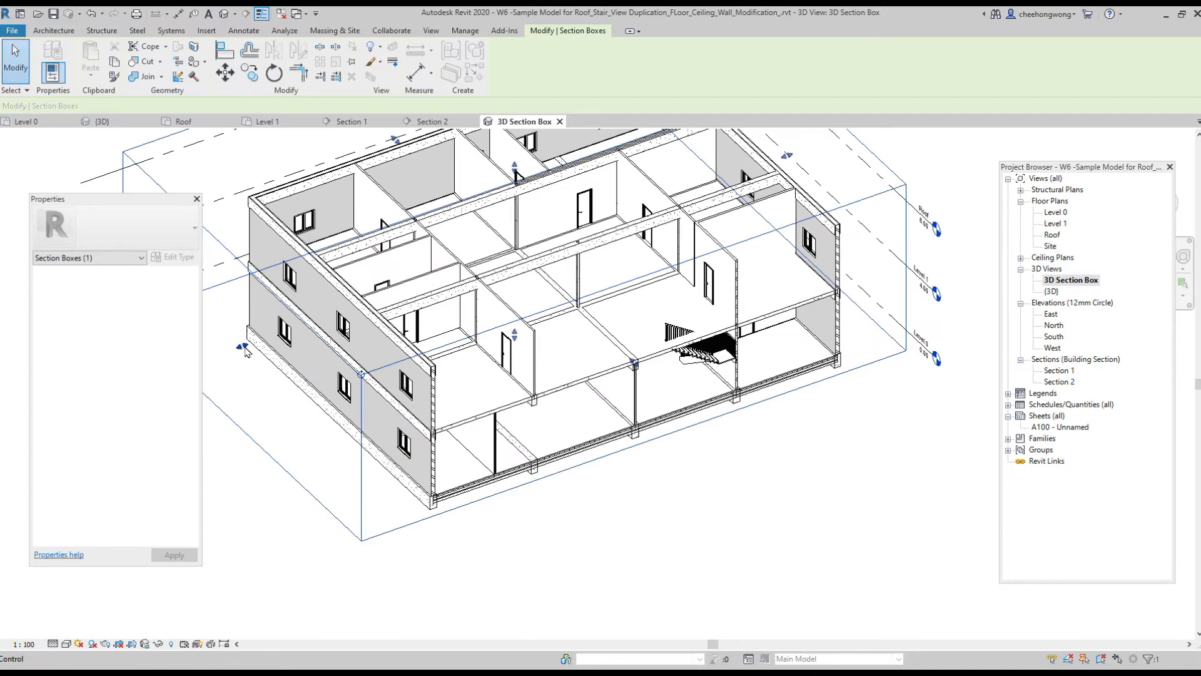
{"action": "left_click_drag", "start_coordinate": [244, 343], "coordinate": [536, 246]}
{"action": "middle_click_drag", "start_coordinate": [506, 389], "coordinate": [576, 393], "text": "shift"}
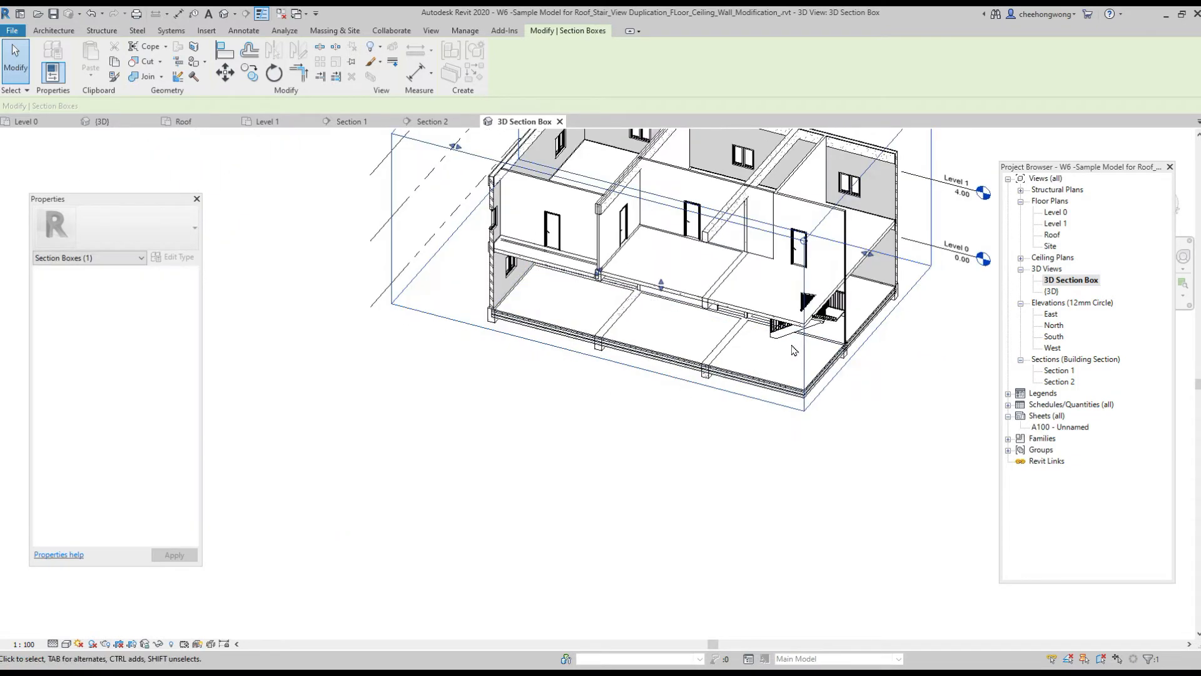
{"action": "scroll", "coordinate": [802, 316], "scroll_direction": "up", "scroll_amount": 6}
{"action": "middle_click_drag", "start_coordinate": [901, 353], "coordinate": [836, 397]}
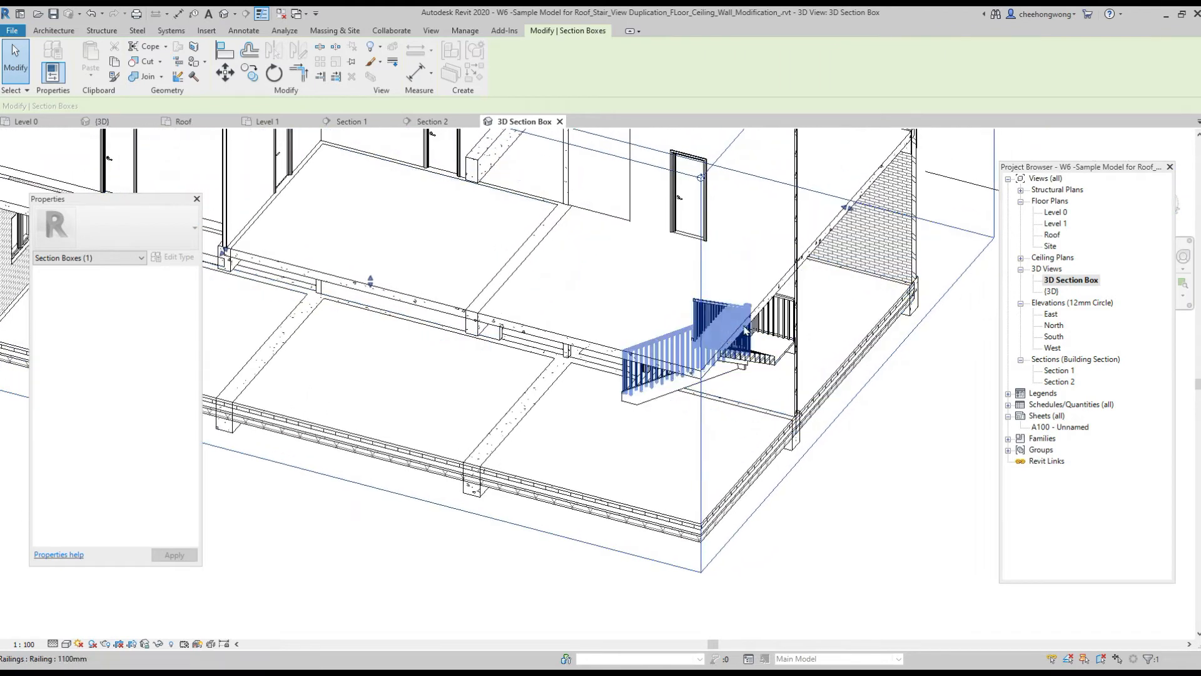
{"action": "scroll", "coordinate": [830, 541], "scroll_direction": "down", "scroll_amount": 5}
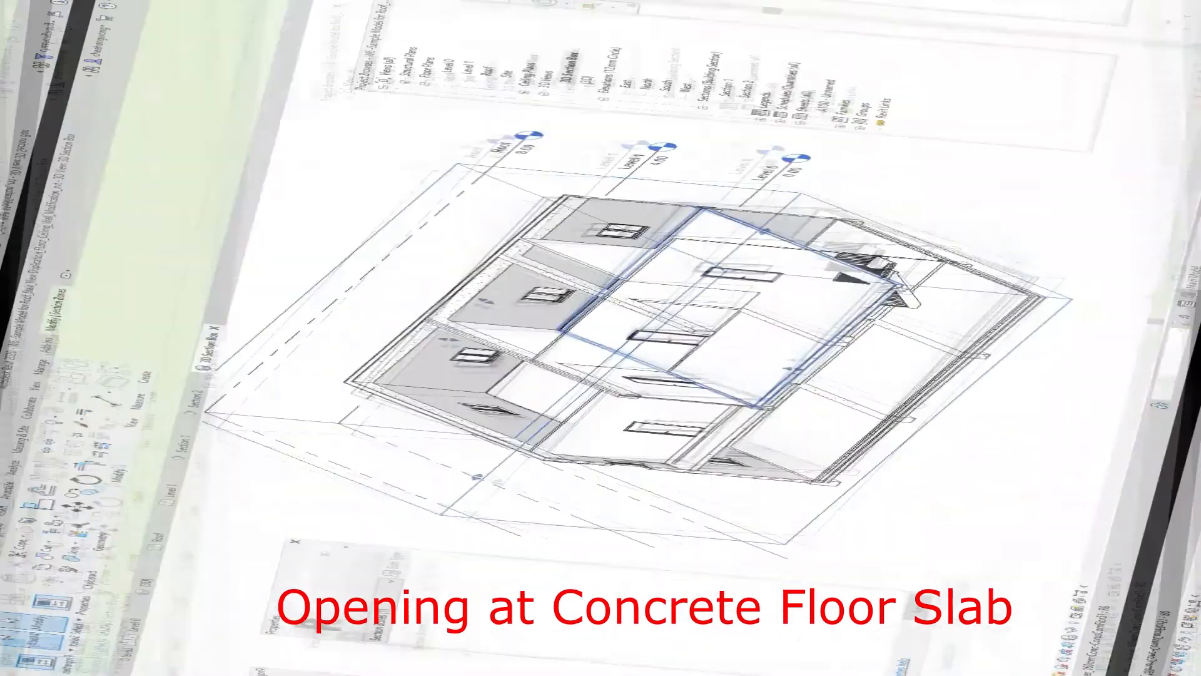
- Edit the concrete floor's boundary in the Level 1 floor plan and sketch a rectangle about 3.7 by 1.0 m around the upper stair run
{"action": "left_click", "coordinate": [730, 496]}
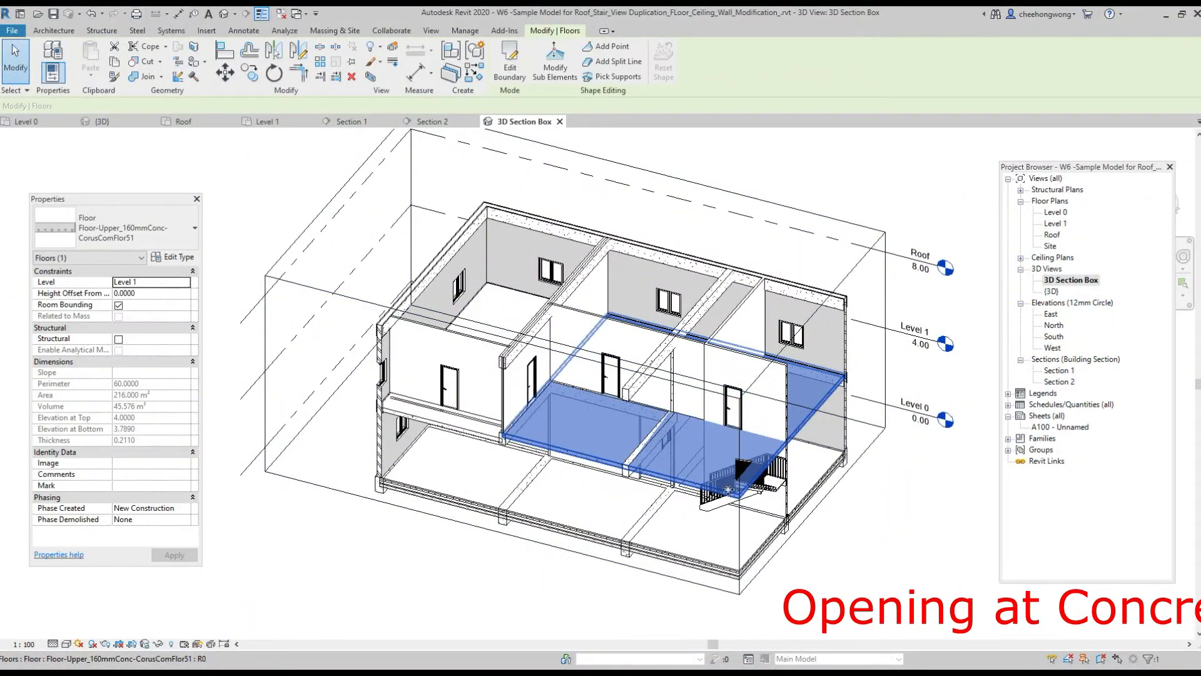
{"action": "double_click", "coordinate": [725, 496]}
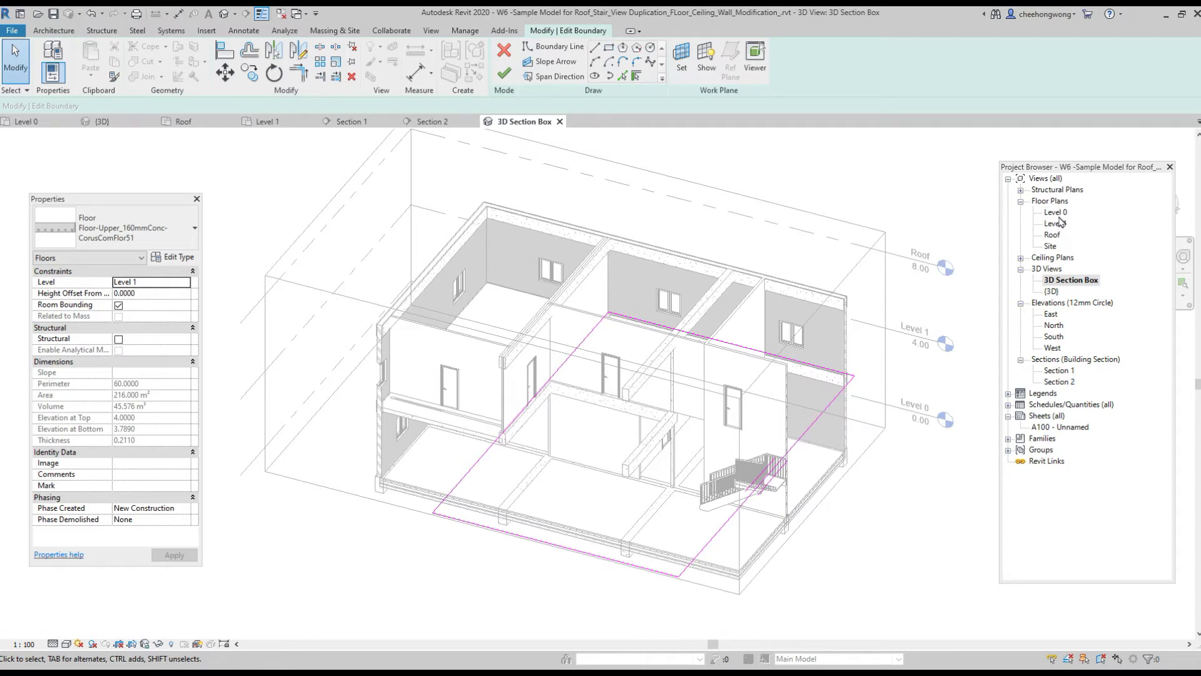
{"action": "double_click", "coordinate": [1057, 224]}
{"action": "scroll", "coordinate": [603, 402], "scroll_direction": "up", "scroll_amount": 5}
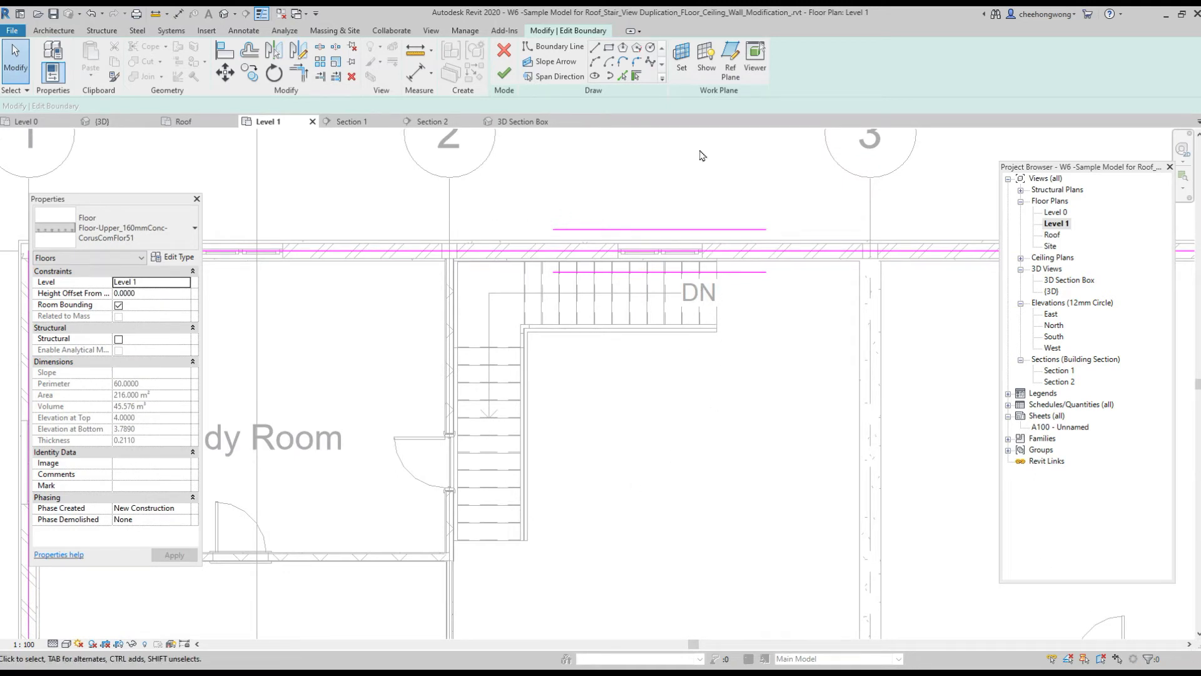
{"action": "left_click", "coordinate": [609, 47]}
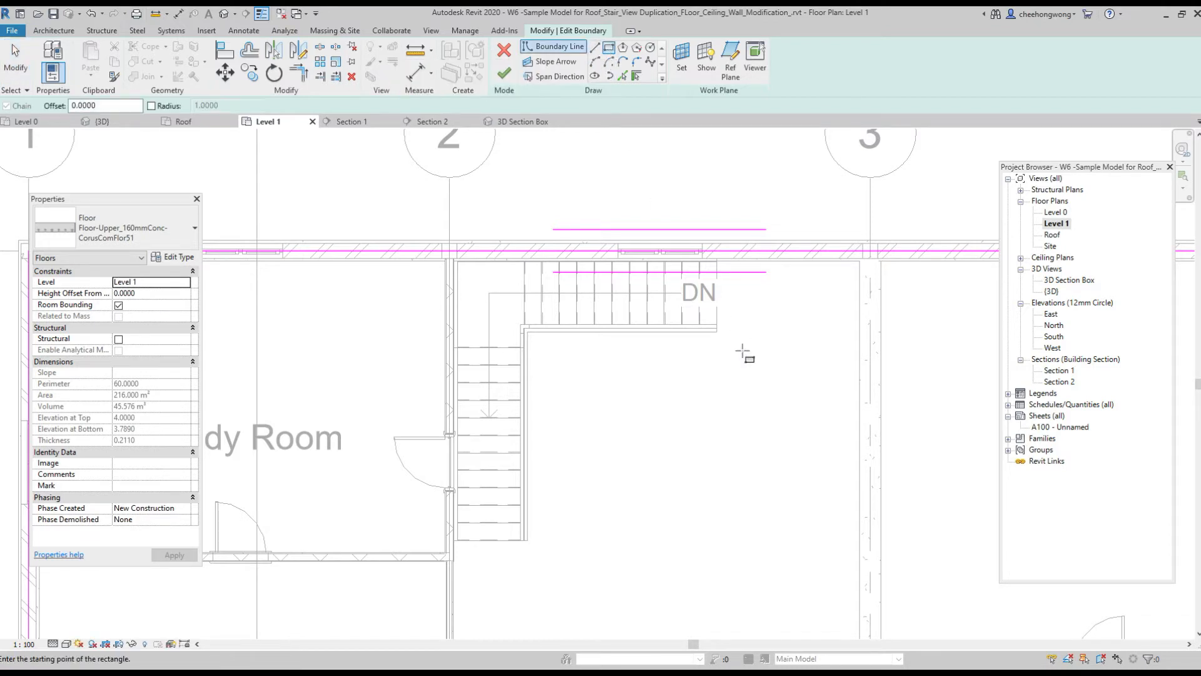
{"action": "scroll", "coordinate": [725, 349], "scroll_direction": "up", "scroll_amount": 1}
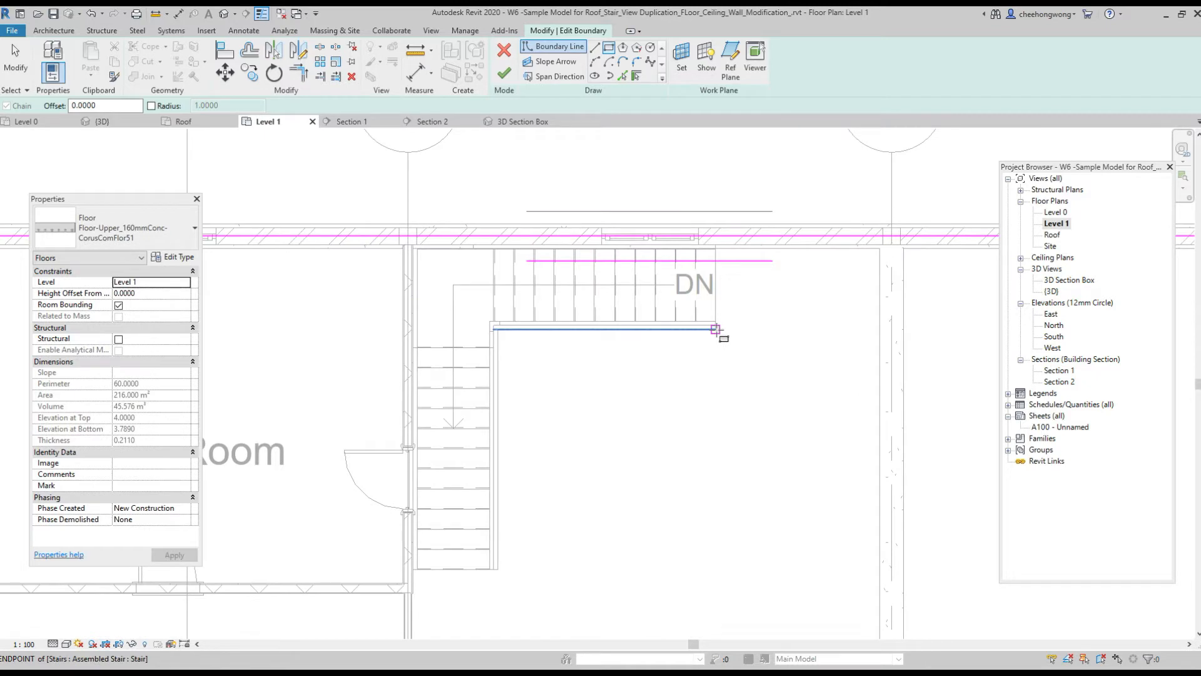
{"action": "left_click", "coordinate": [716, 329]}
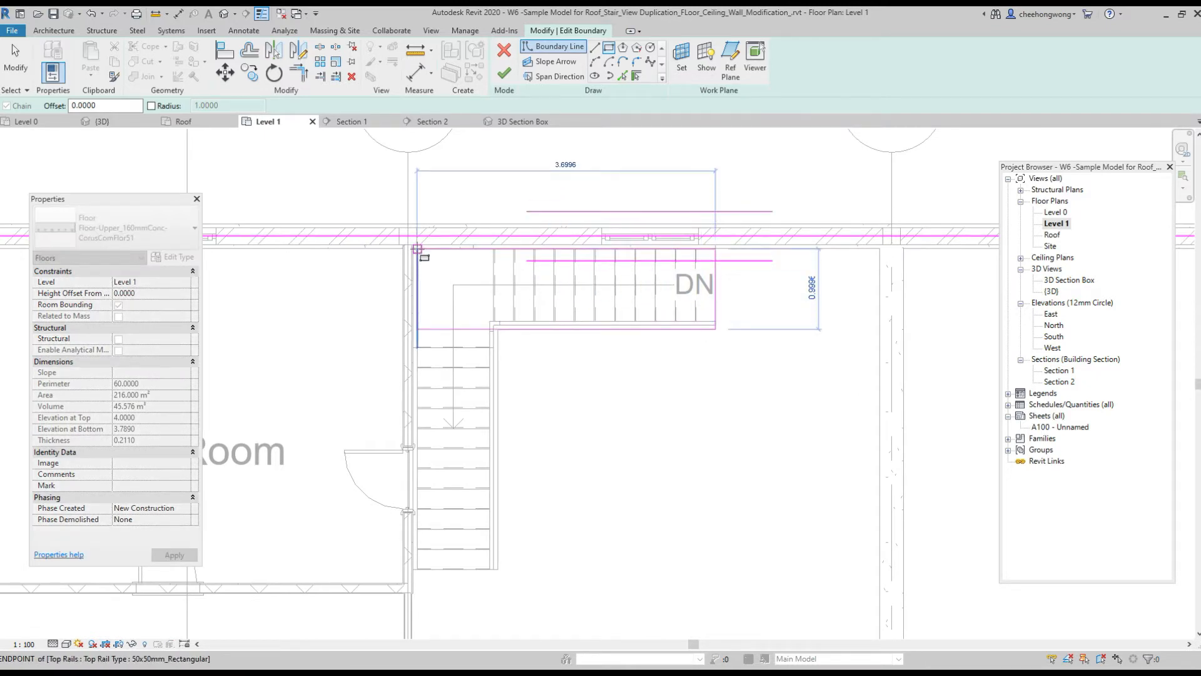
{"action": "left_click", "coordinate": [418, 249]}
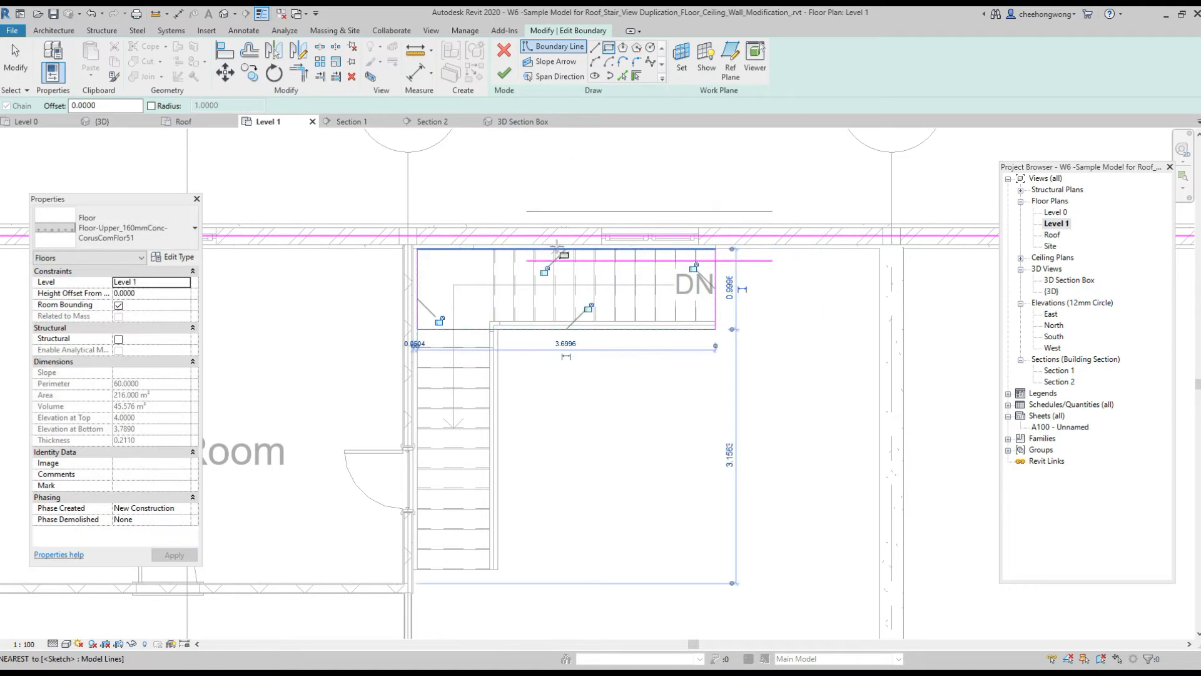
- Finish the floor boundary with the stair opening and attach the walls below to the floor's bottom
{"action": "left_click", "coordinate": [504, 75]}
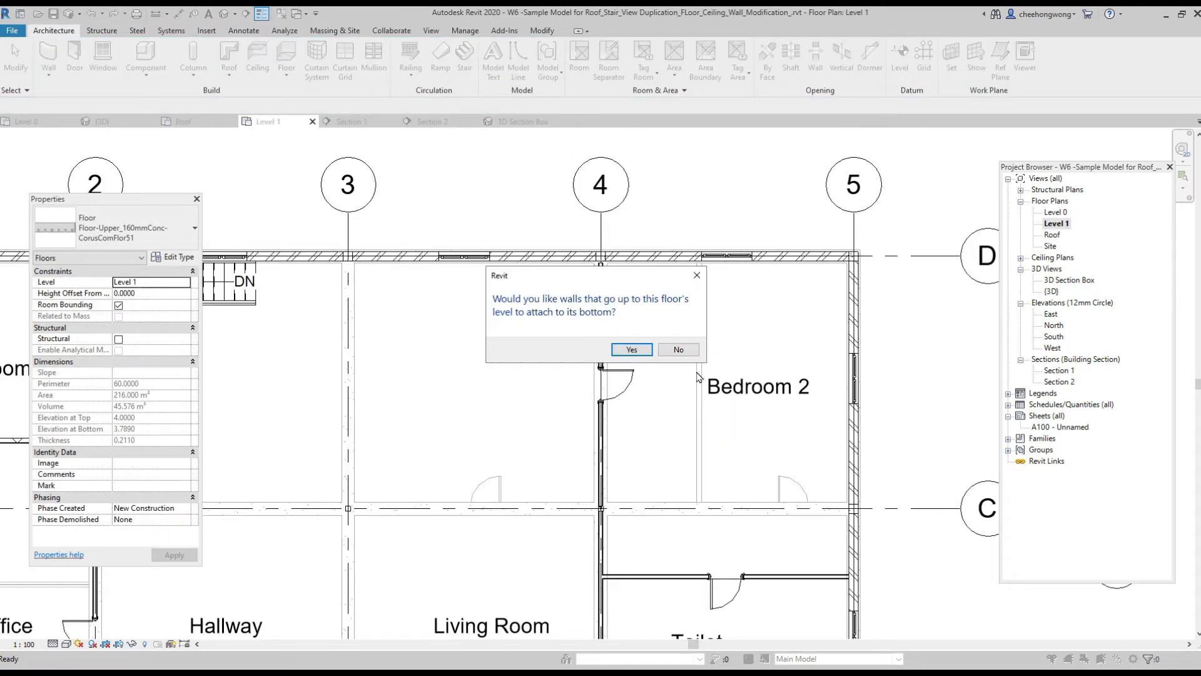
{"action": "left_click", "coordinate": [631, 351]}
{"action": "scroll", "coordinate": [755, 295], "scroll_direction": "down", "scroll_amount": 5}
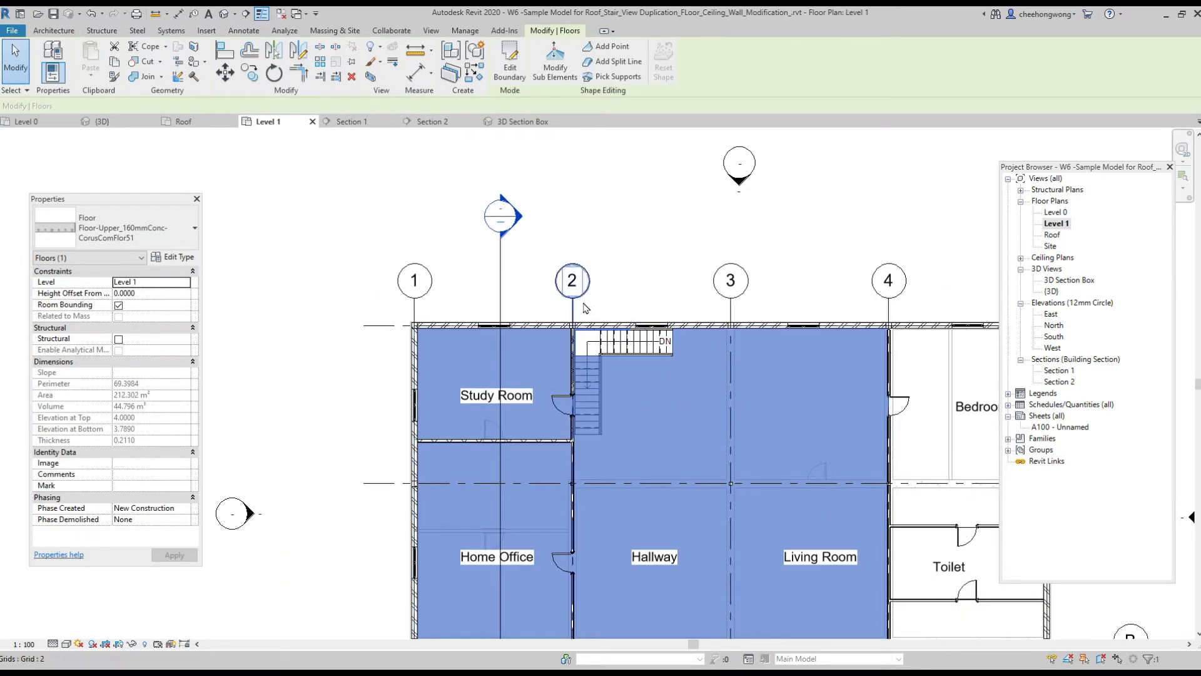
{"action": "left_click", "coordinate": [647, 287]}
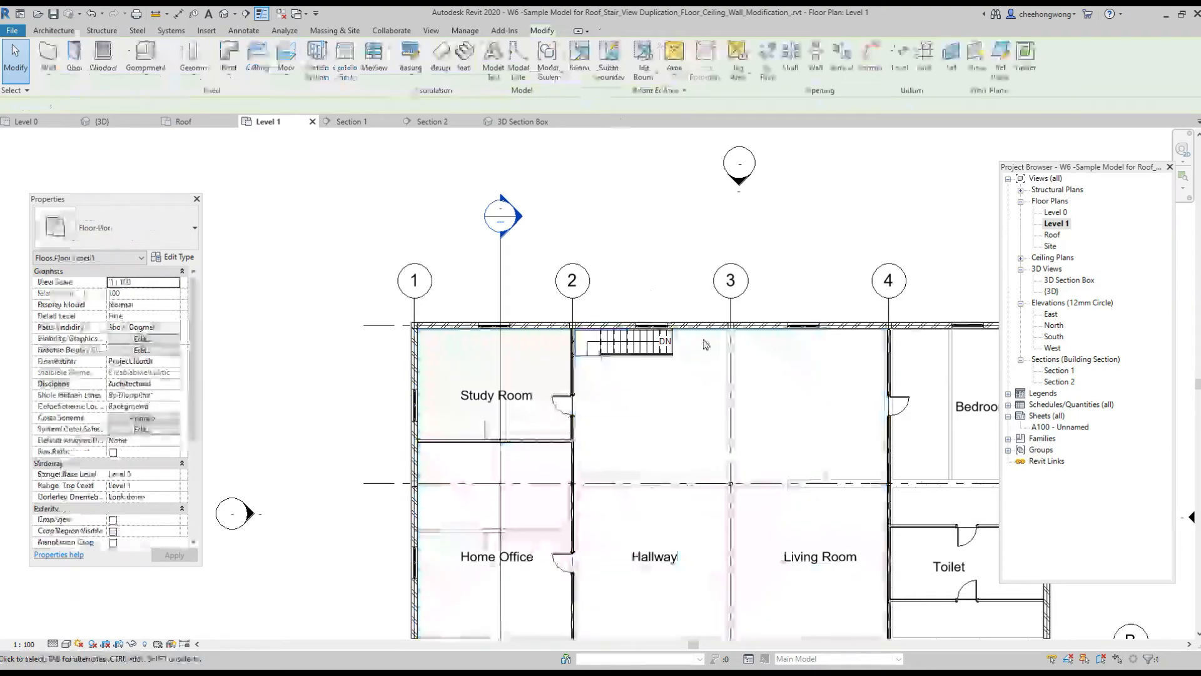
- Open the 3D Section Box view and extend the section box outward past the exterior wall beside the staircase
{"action": "double_click", "coordinate": [1069, 281]}
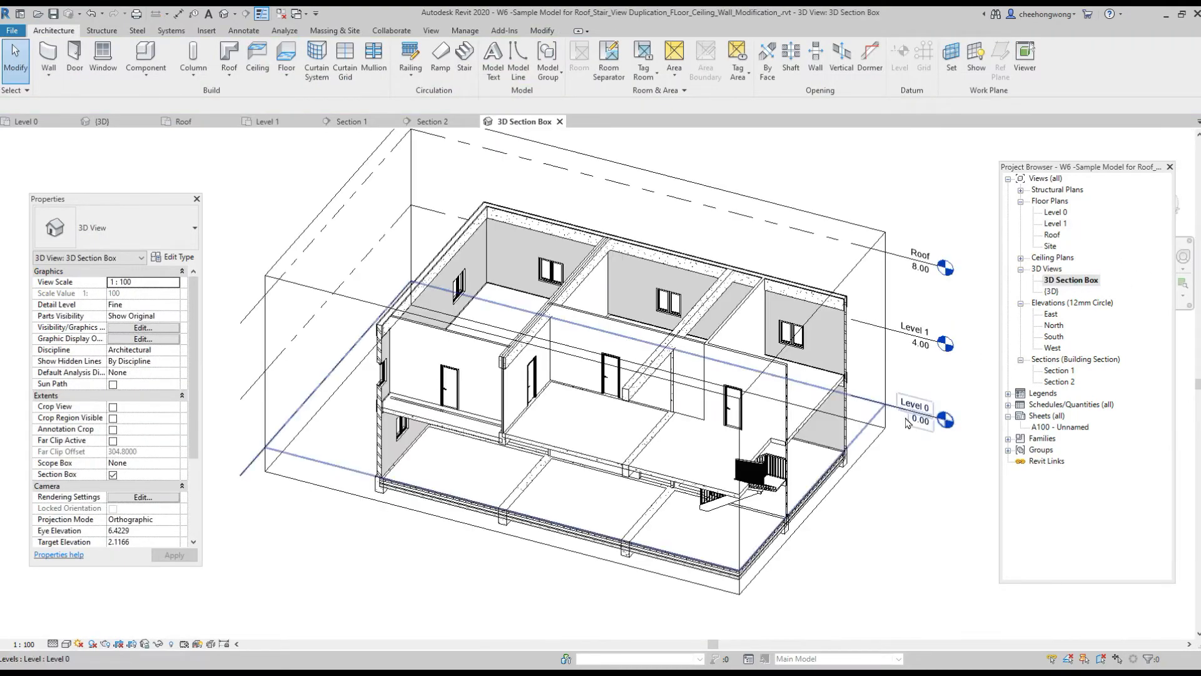
{"action": "scroll", "coordinate": [834, 503], "scroll_direction": "up", "scroll_amount": 5}
{"action": "middle_click_drag", "start_coordinate": [816, 499], "coordinate": [802, 479]}
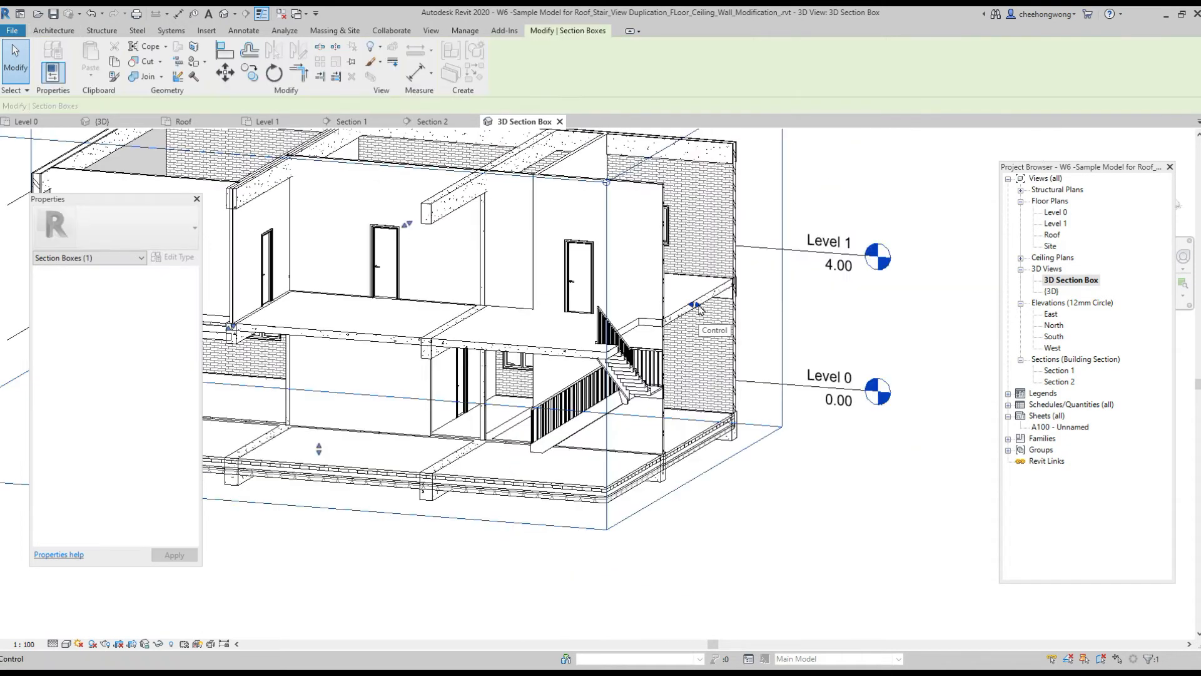
{"action": "left_click_drag", "start_coordinate": [695, 305], "coordinate": [730, 305]}
- Hide the exterior brick wall beside the staircase as an element in the 3D Section Box view
{"action": "left_click", "coordinate": [655, 474]}
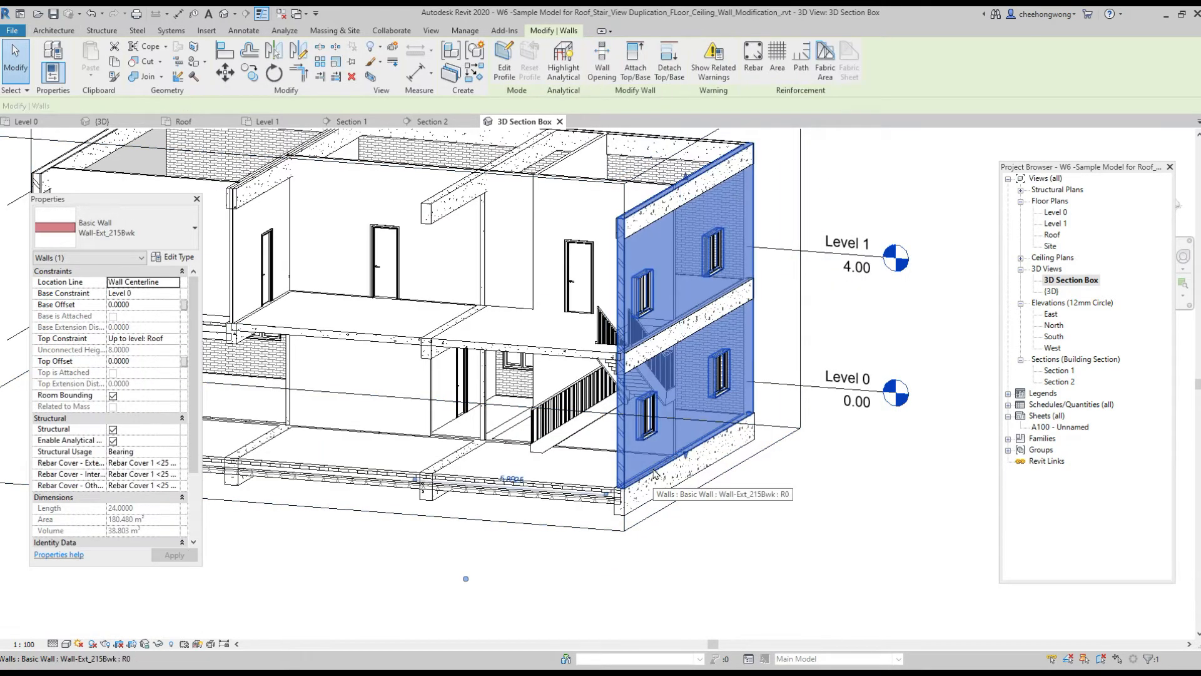
{"action": "right_click", "coordinate": [694, 295]}
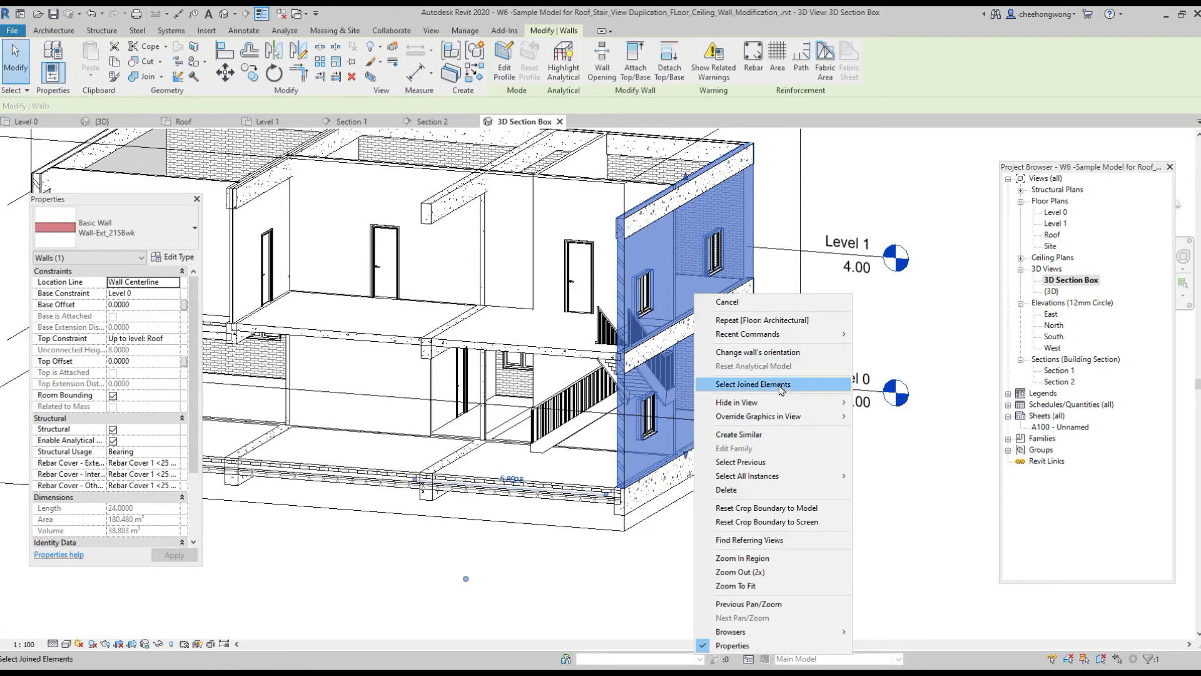
{"action": "mouse_move", "coordinate": [776, 405]}
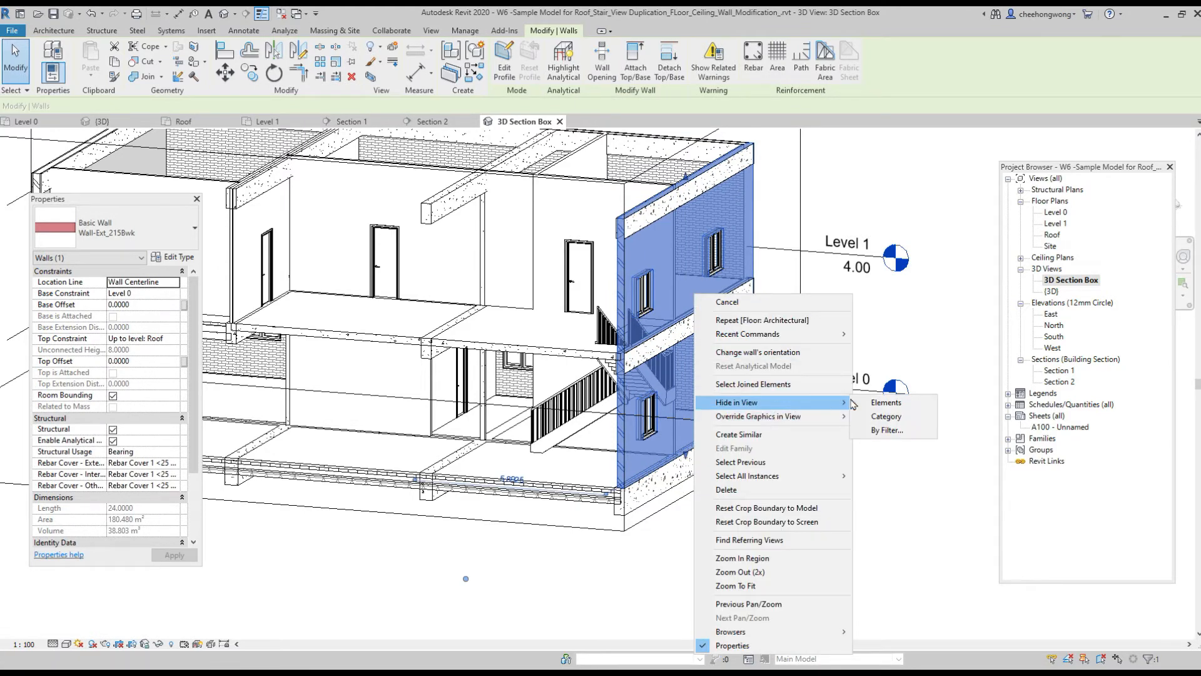
{"action": "left_click", "coordinate": [885, 402]}
{"action": "middle_click_drag", "start_coordinate": [632, 288], "coordinate": [603, 284], "text": "shift"}
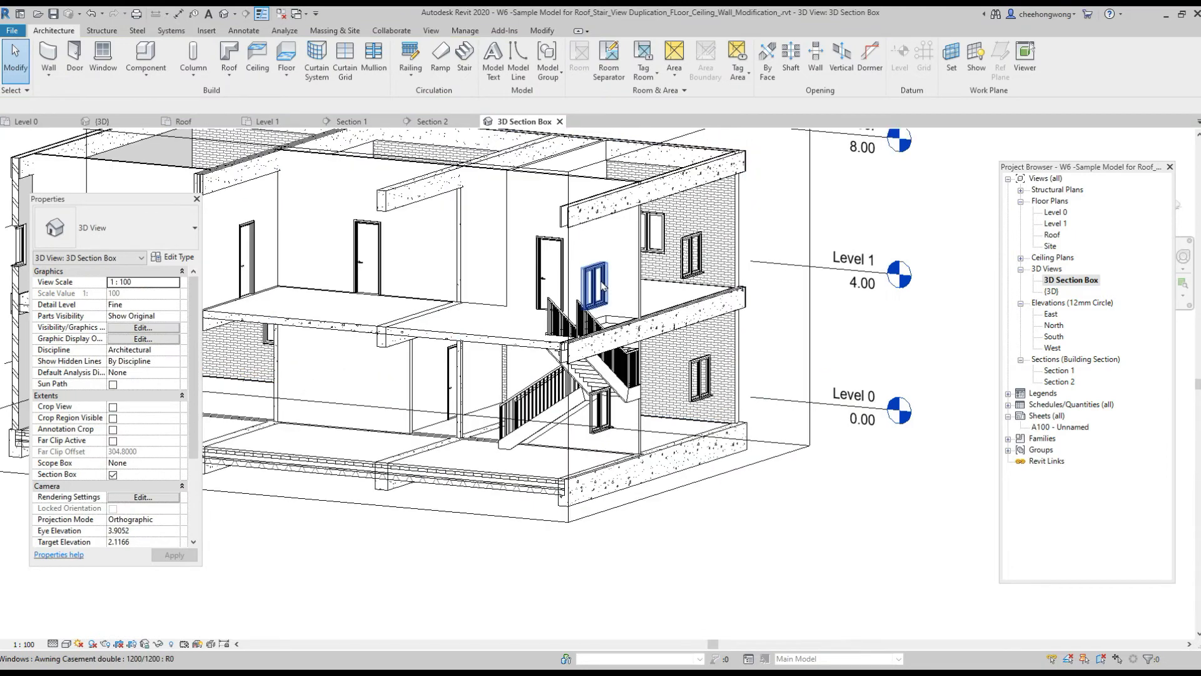
- Hide the two windows in front of the staircase, one on each level, as elements in the view
{"action": "left_click", "coordinate": [603, 284]}
{"action": "right_click", "coordinate": [602, 285]}
{"action": "mouse_move", "coordinate": [719, 400]}
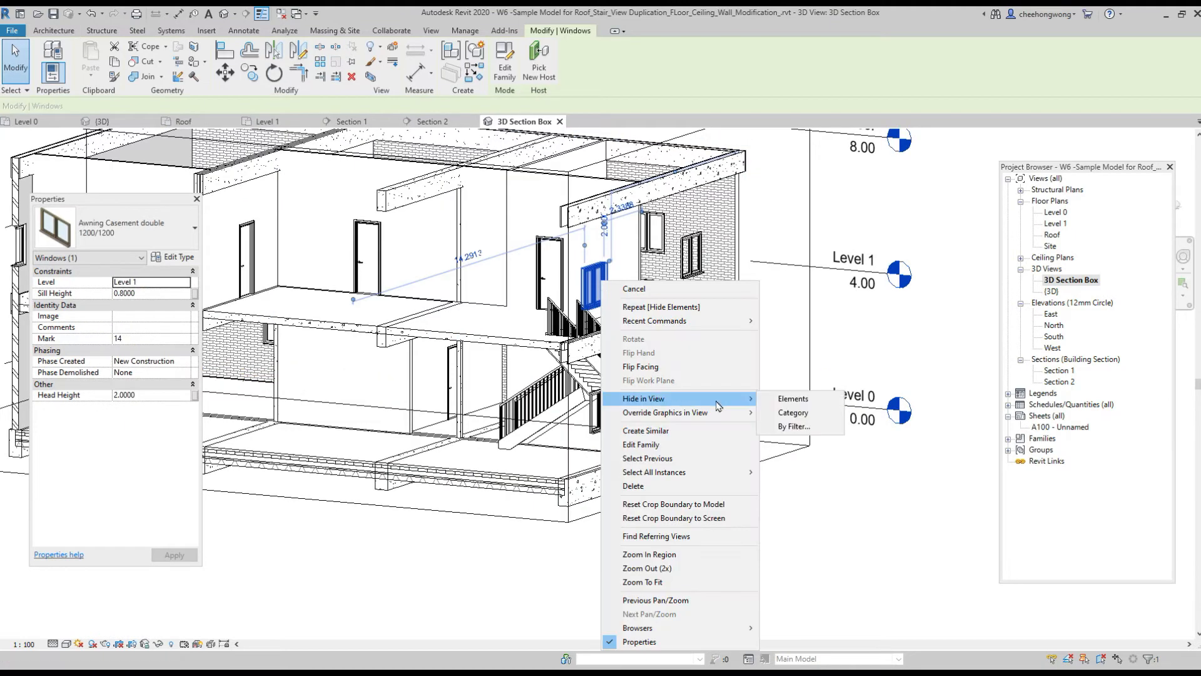
{"action": "left_click", "coordinate": [789, 399]}
{"action": "right_click", "coordinate": [606, 410]}
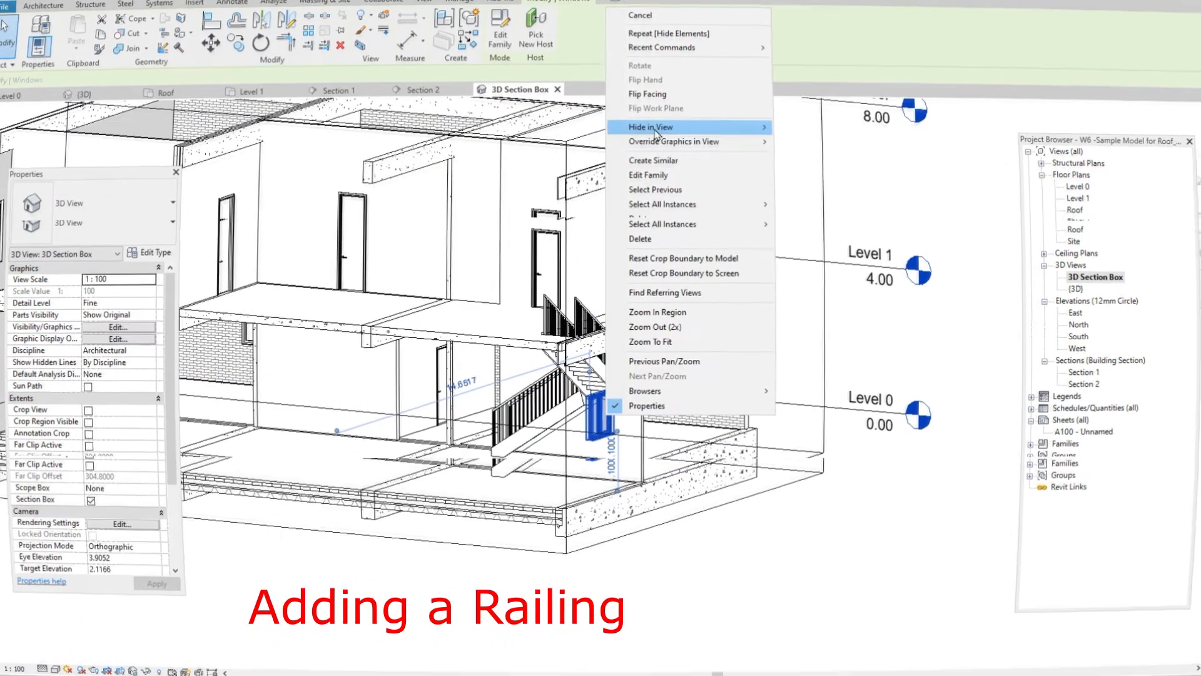
{"action": "mouse_move", "coordinate": [661, 157]}
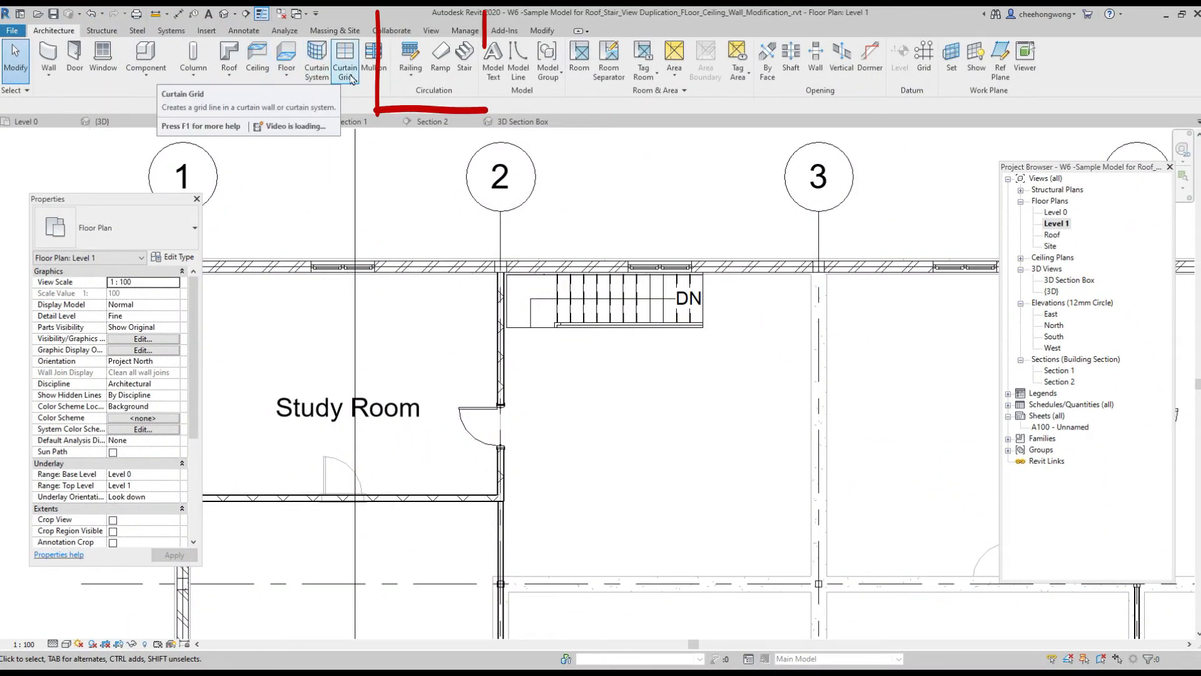
- Sketch a 1100mm railing path about 3.7 m long along the stair opening's edge on Level 1 and finish it from the 3D Section Box view
{"action": "left_click", "coordinate": [410, 72]}
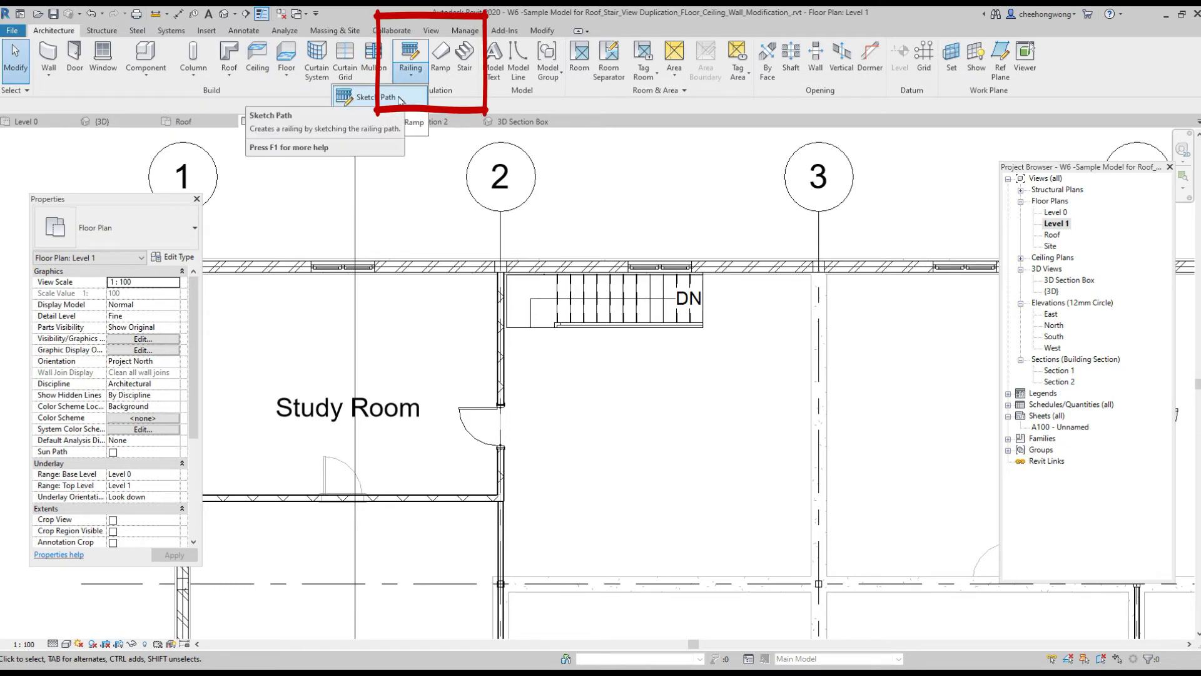
{"action": "left_click", "coordinate": [378, 98]}
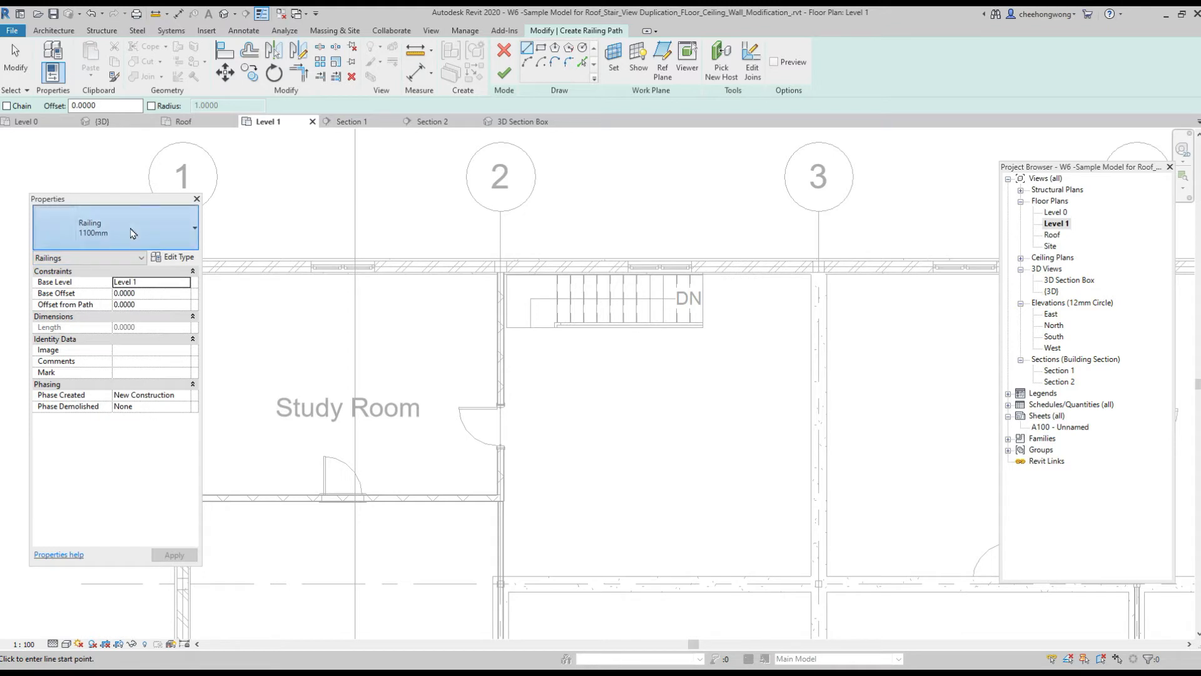
{"action": "left_click", "coordinate": [134, 233]}
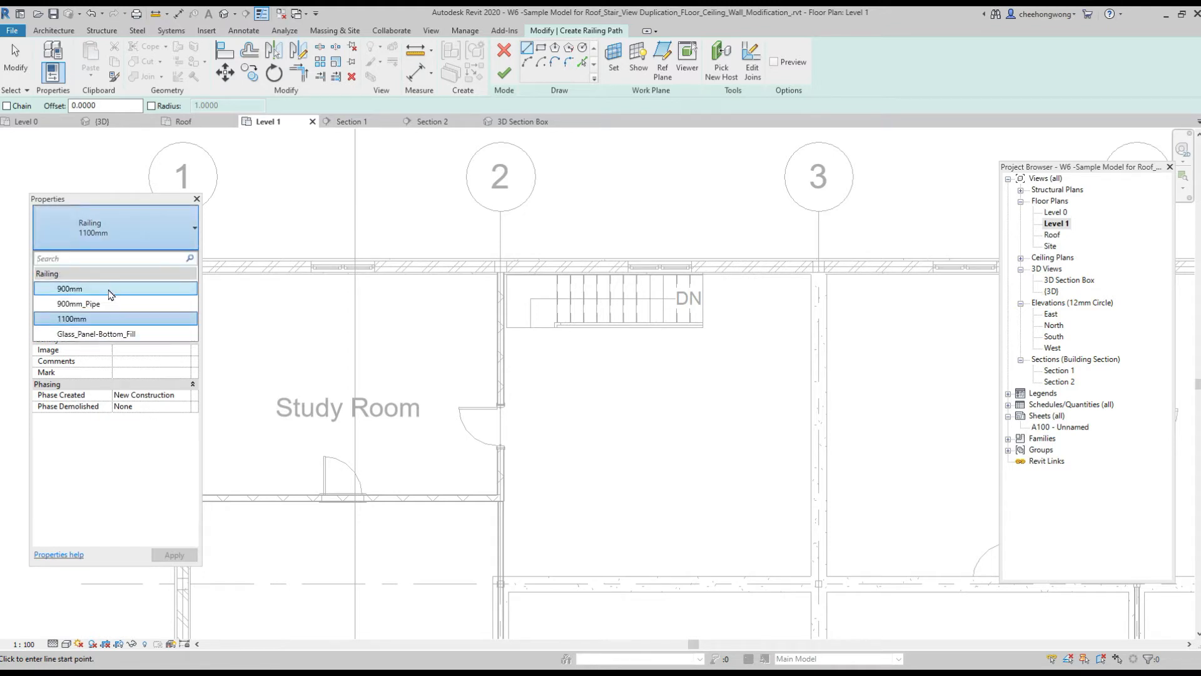
{"action": "left_click", "coordinate": [70, 319]}
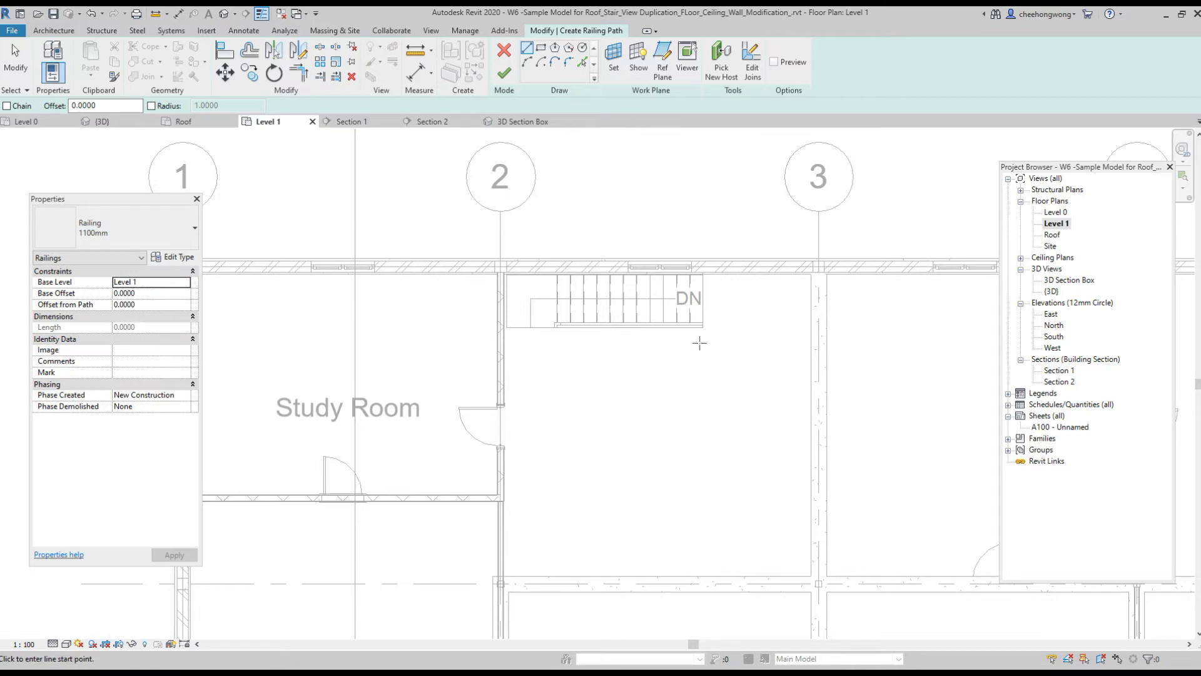
{"action": "left_click", "coordinate": [702, 327]}
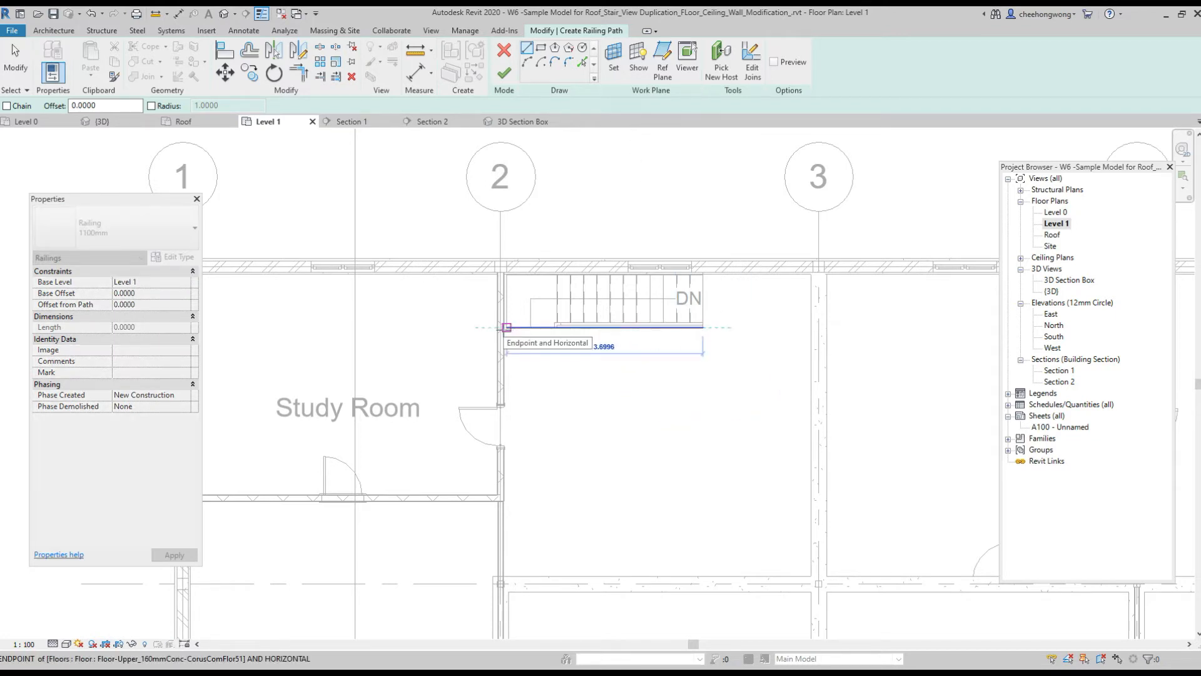
{"action": "left_click", "coordinate": [507, 326]}
{"action": "scroll", "coordinate": [676, 360], "scroll_direction": "up", "scroll_amount": 2}
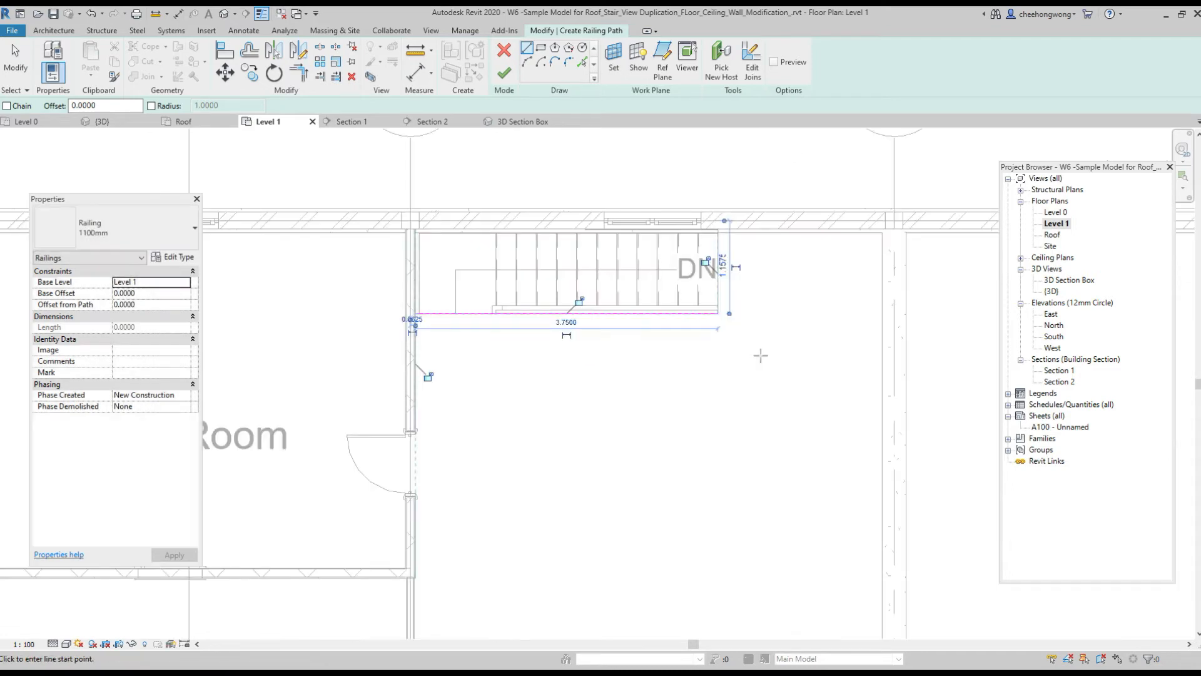
{"action": "double_click", "coordinate": [1070, 280]}
{"action": "left_click", "coordinate": [504, 73]}
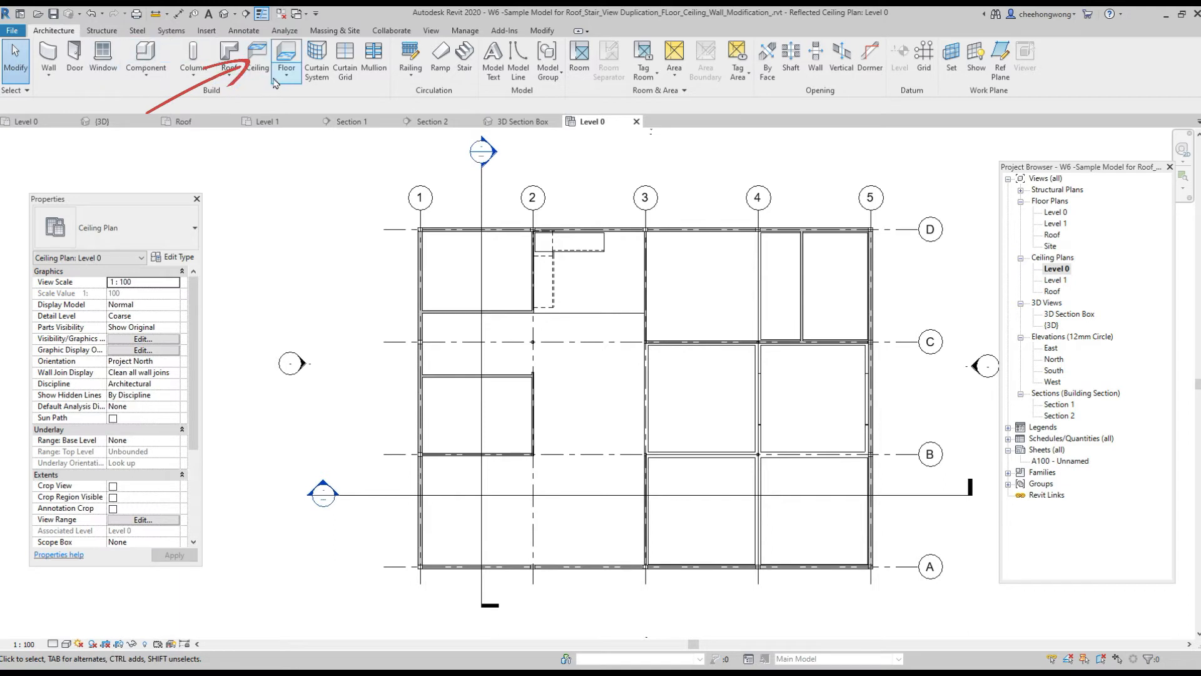
- Sketch a rectangular Basic Ceiling of type Generic on Level 0, filling the area between grids 3–4 and C–D, and finish it
{"action": "left_click", "coordinate": [257, 63]}
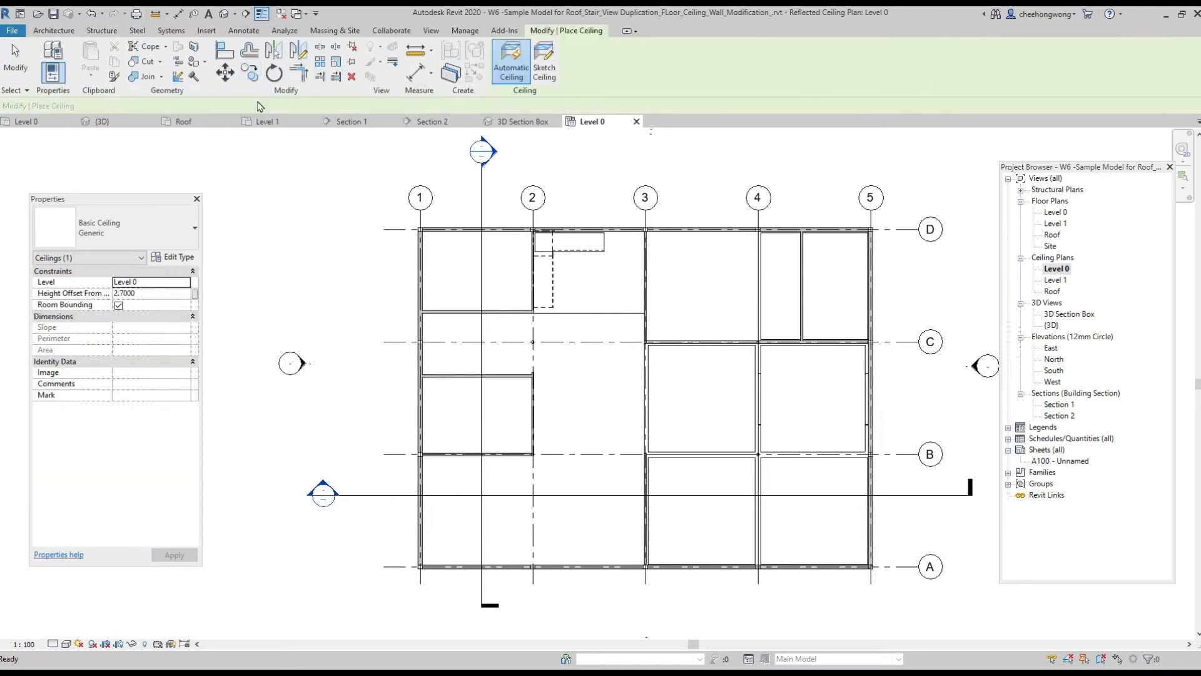
{"action": "left_click", "coordinate": [167, 231]}
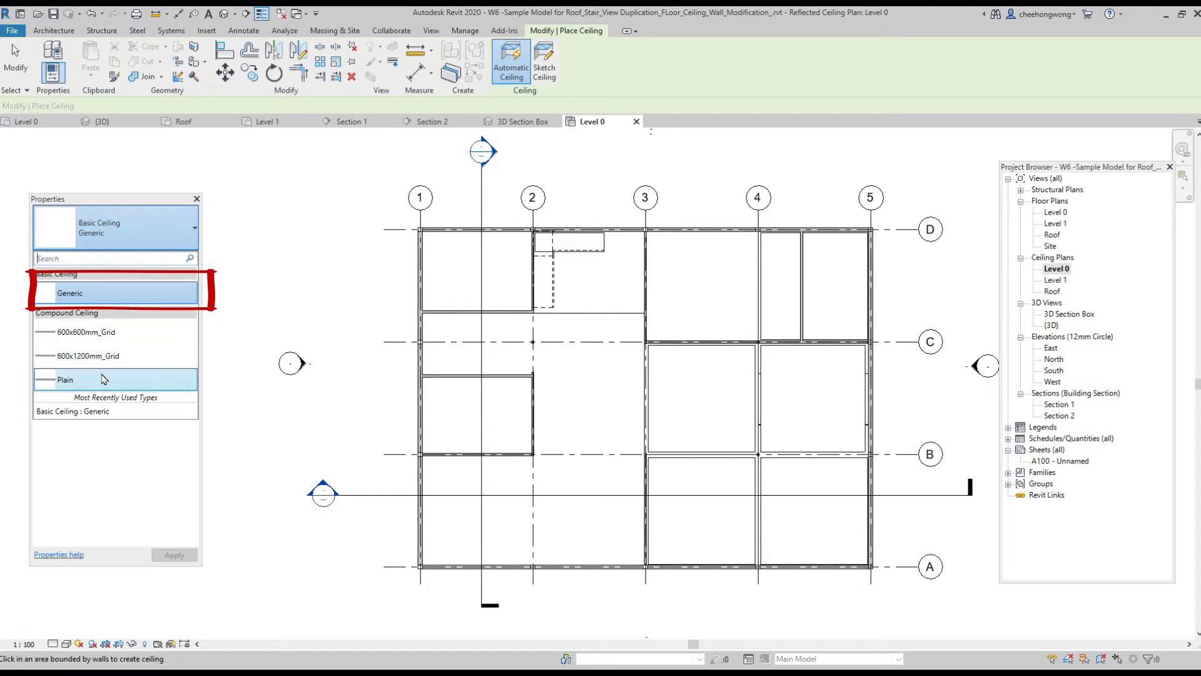
{"action": "left_click", "coordinate": [90, 298]}
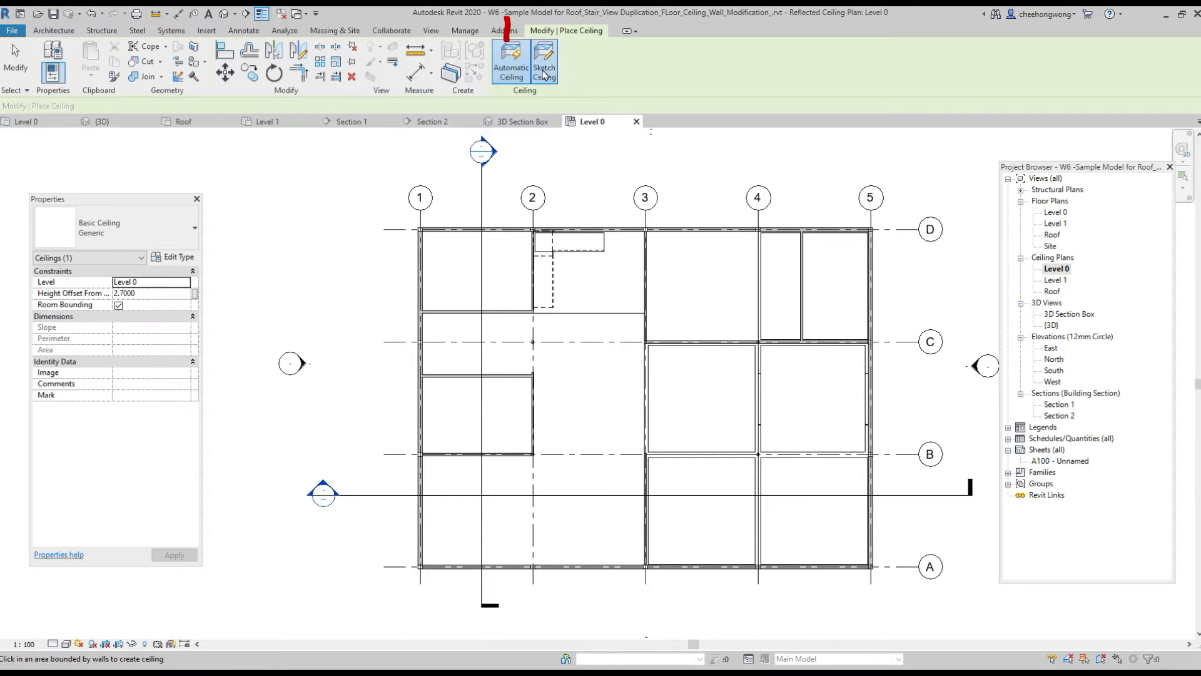
{"action": "left_click", "coordinate": [551, 73]}
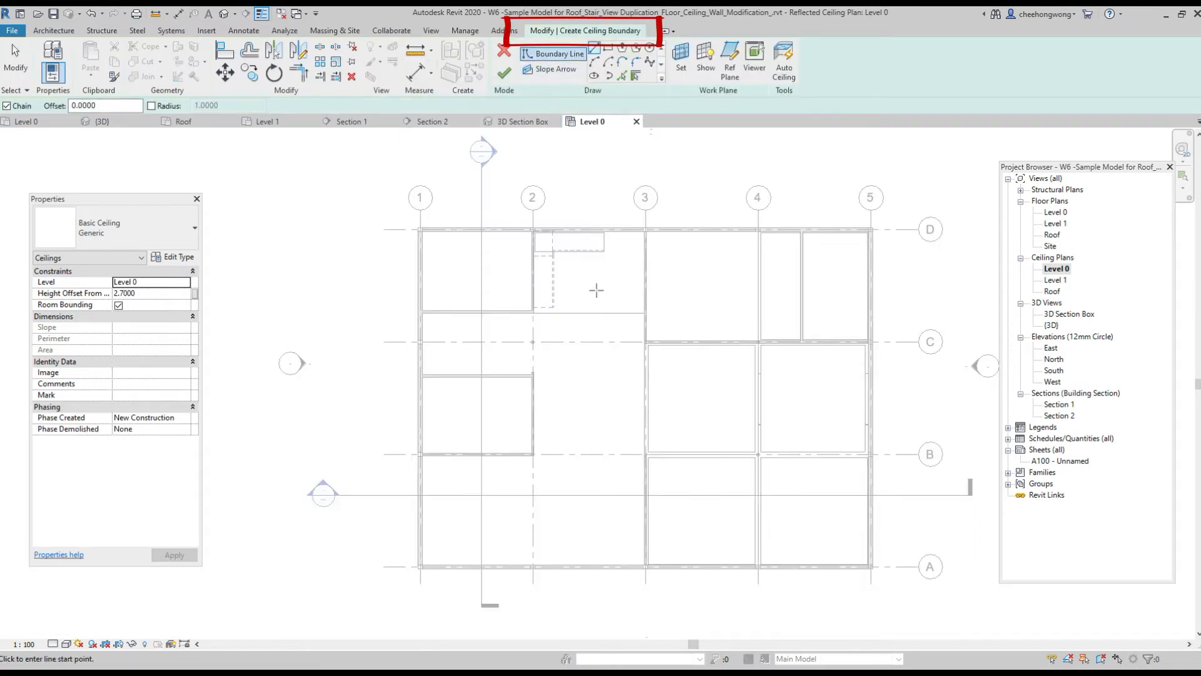
{"action": "scroll", "coordinate": [659, 345], "scroll_direction": "up", "scroll_amount": 4}
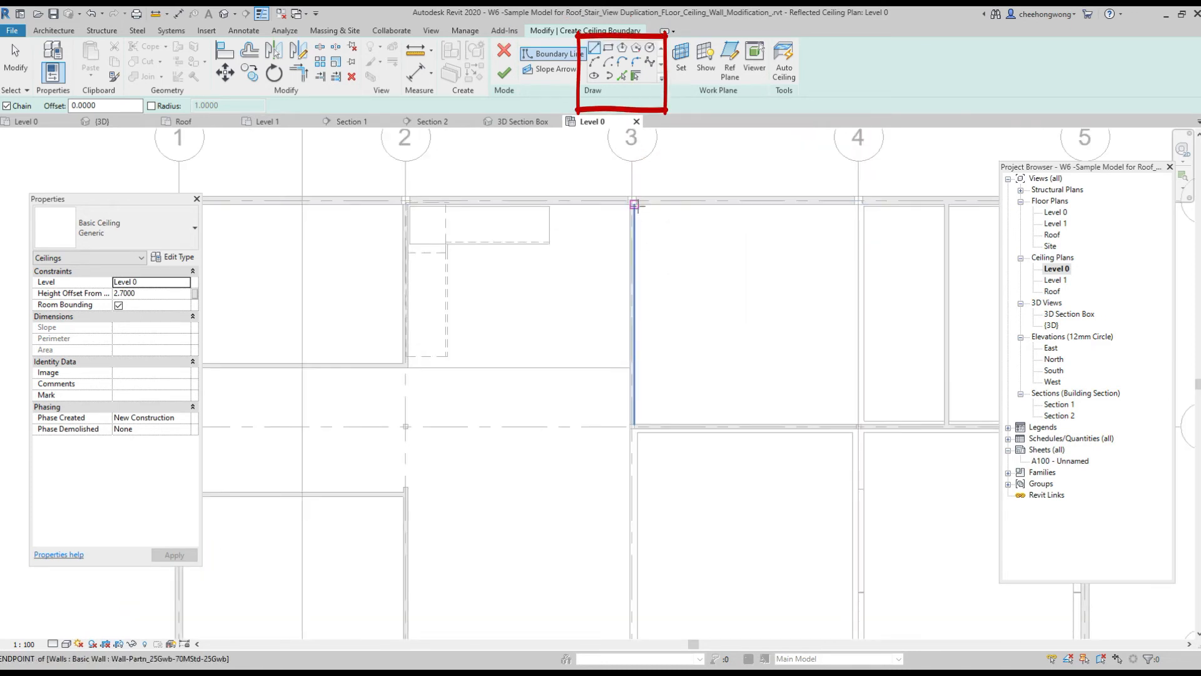
{"action": "left_click", "coordinate": [634, 204]}
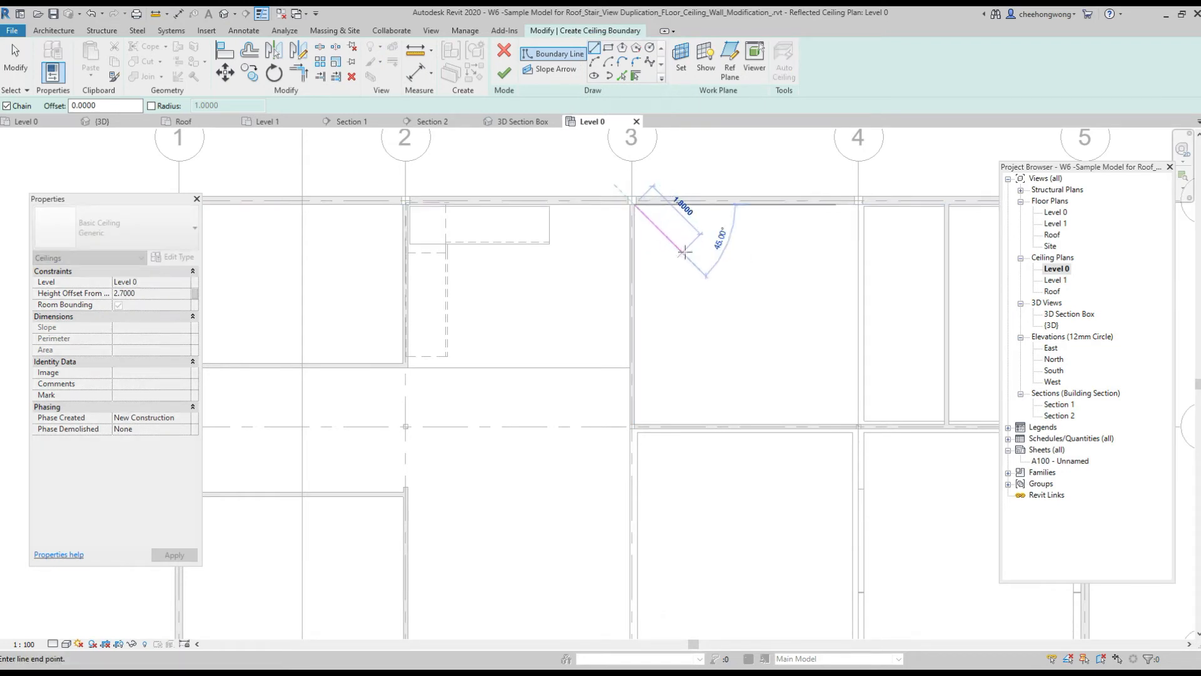
{"action": "scroll", "coordinate": [858, 201], "scroll_direction": "up", "scroll_amount": 2}
{"action": "left_click", "coordinate": [858, 202]}
{"action": "left_click", "coordinate": [858, 495]}
{"action": "left_click", "coordinate": [562, 494]}
{"action": "left_click", "coordinate": [561, 202]}
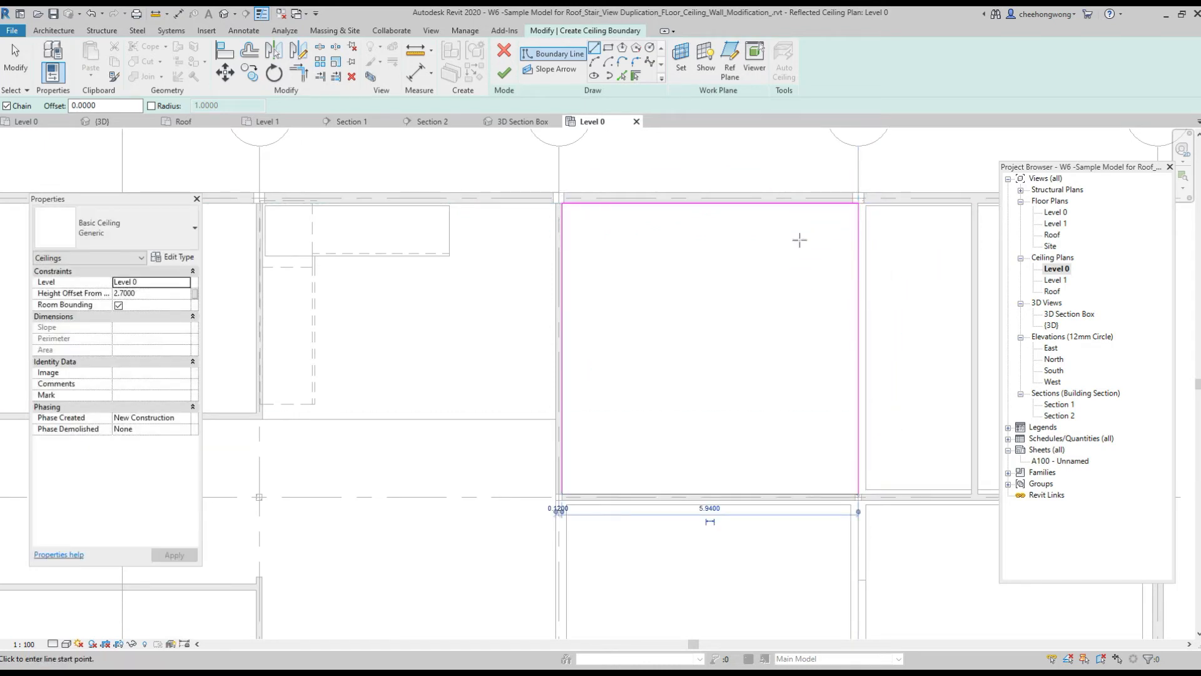
{"action": "scroll", "coordinate": [776, 287], "scroll_direction": "down", "scroll_amount": 3}
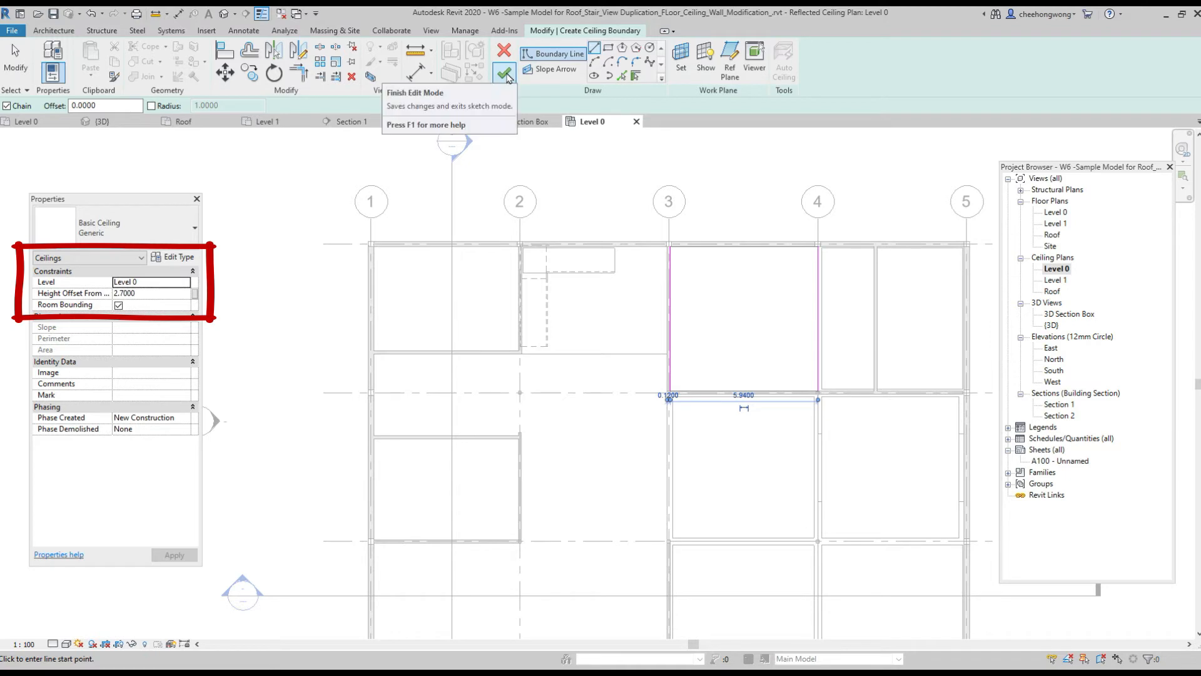
{"action": "left_click", "coordinate": [505, 74]}
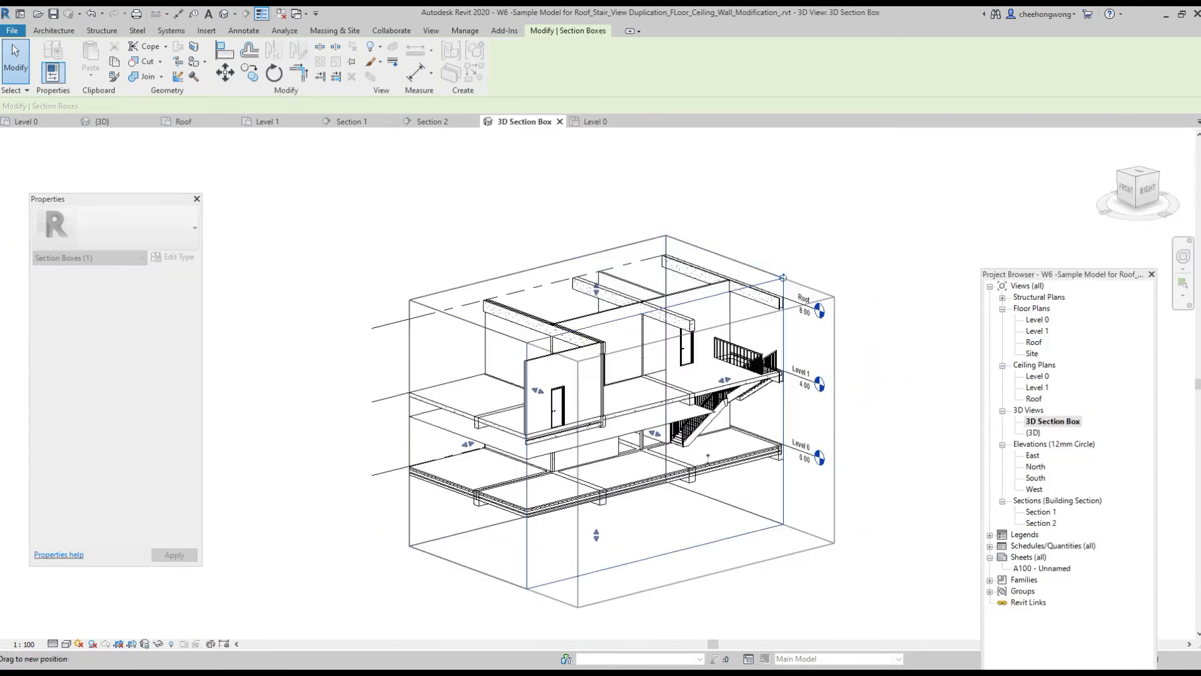
- Adjust the section box around the Level 0 ceilings in the 3D Section Box view and open the Level 1 ceiling plan
{"action": "left_click_drag", "start_coordinate": [704, 452], "coordinate": [728, 461]}
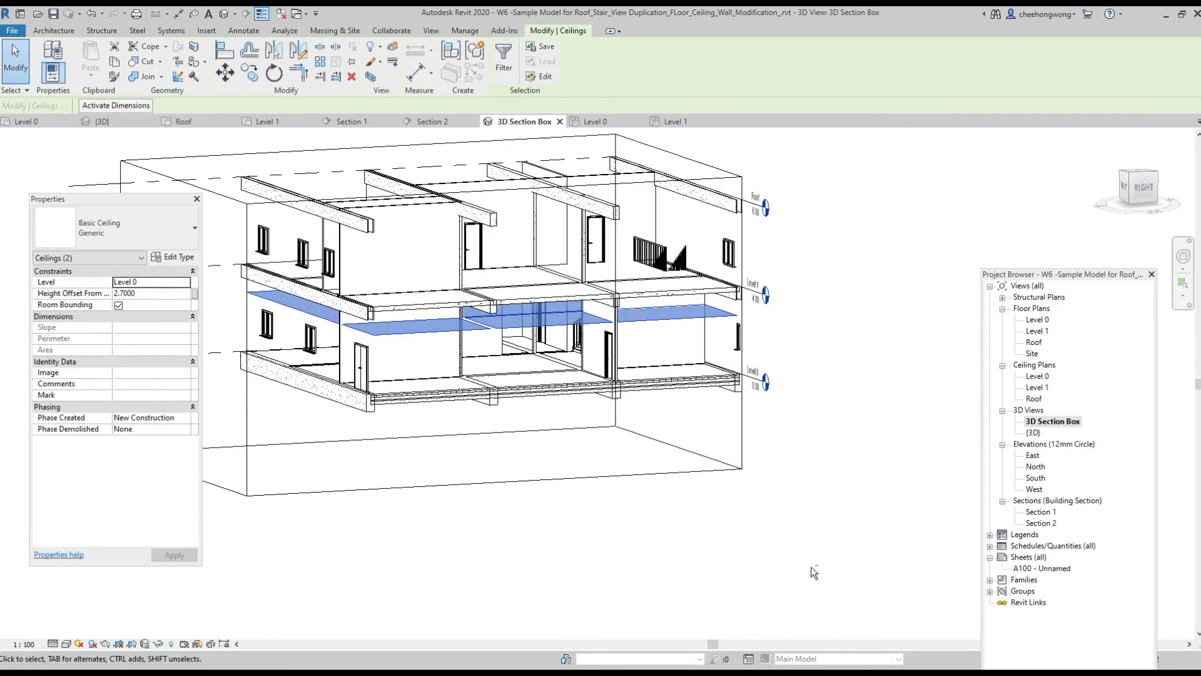
{"action": "key", "text": "ctrl+Tab"}
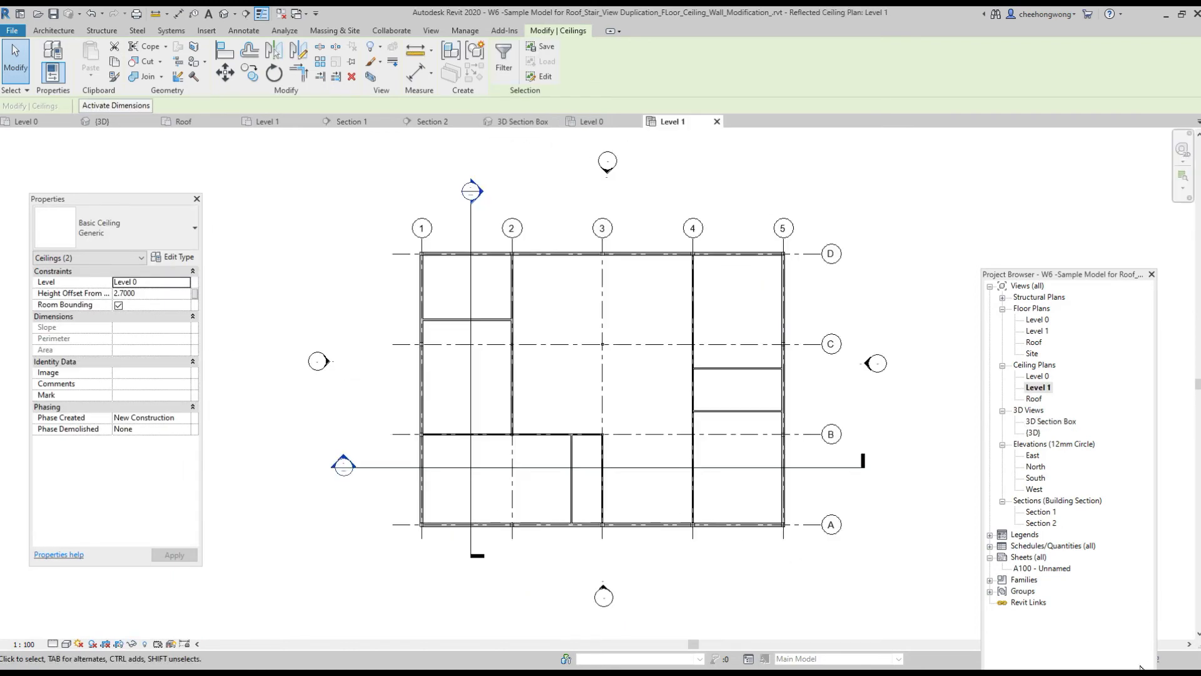
{"action": "scroll", "coordinate": [453, 416], "scroll_direction": "down", "scroll_amount": 1}
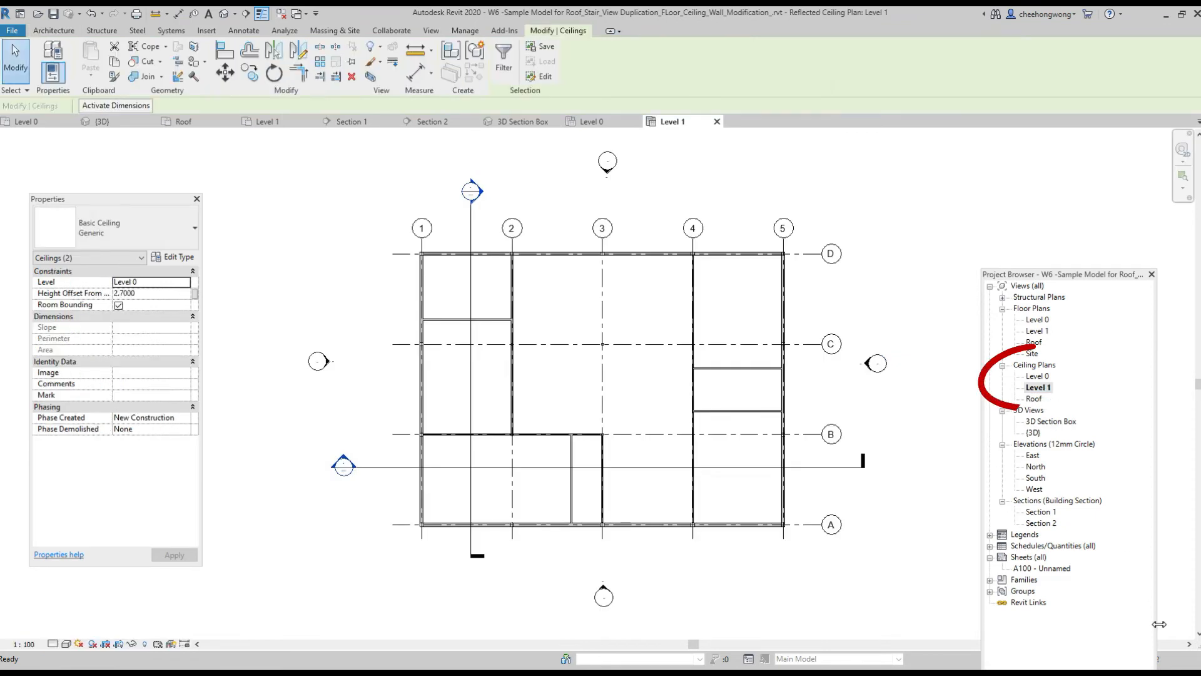
{"action": "scroll", "coordinate": [450, 381], "scroll_direction": "down", "scroll_amount": 1}
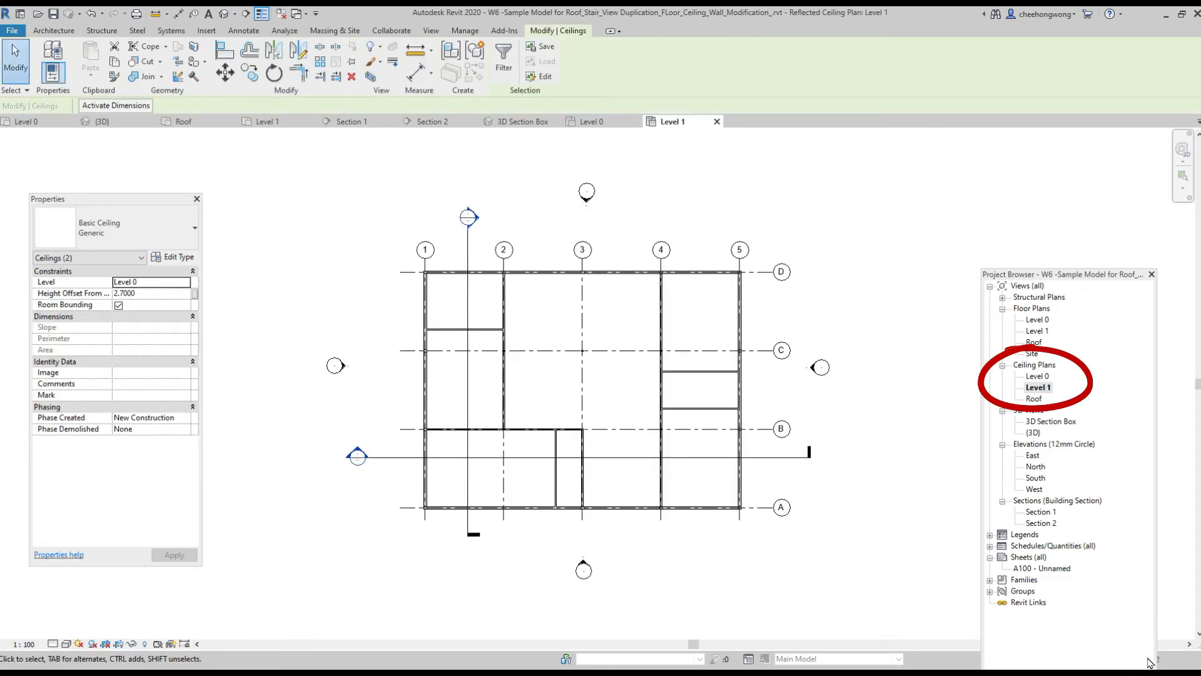
{"action": "key", "text": "Escape"}
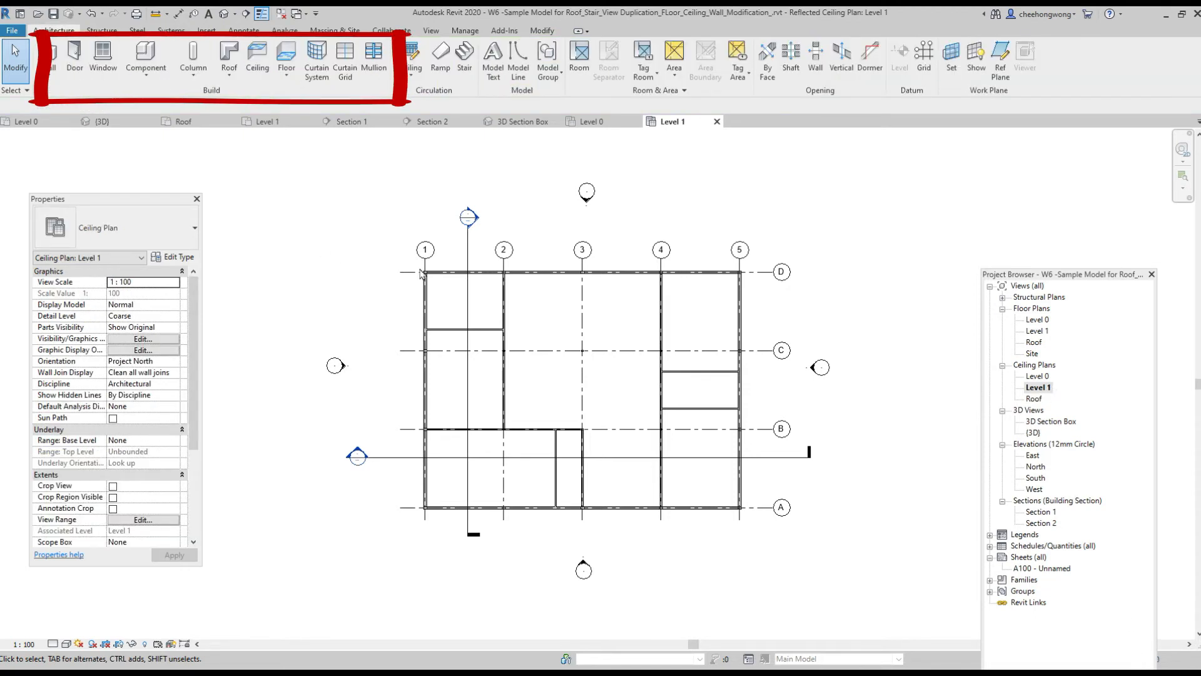
- Start placing ceilings on Level 1 with the Basic Ceiling Generic type
{"action": "scroll", "coordinate": [524, 224], "scroll_direction": "up", "scroll_amount": 1}
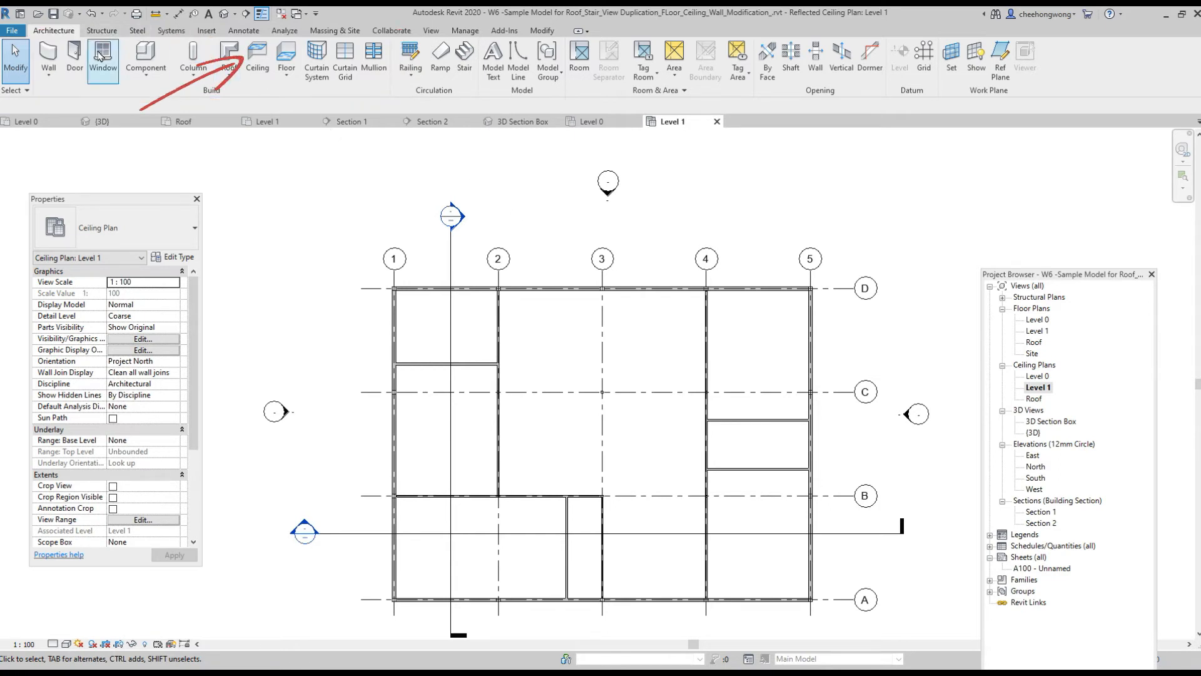
{"action": "left_click", "coordinate": [262, 74]}
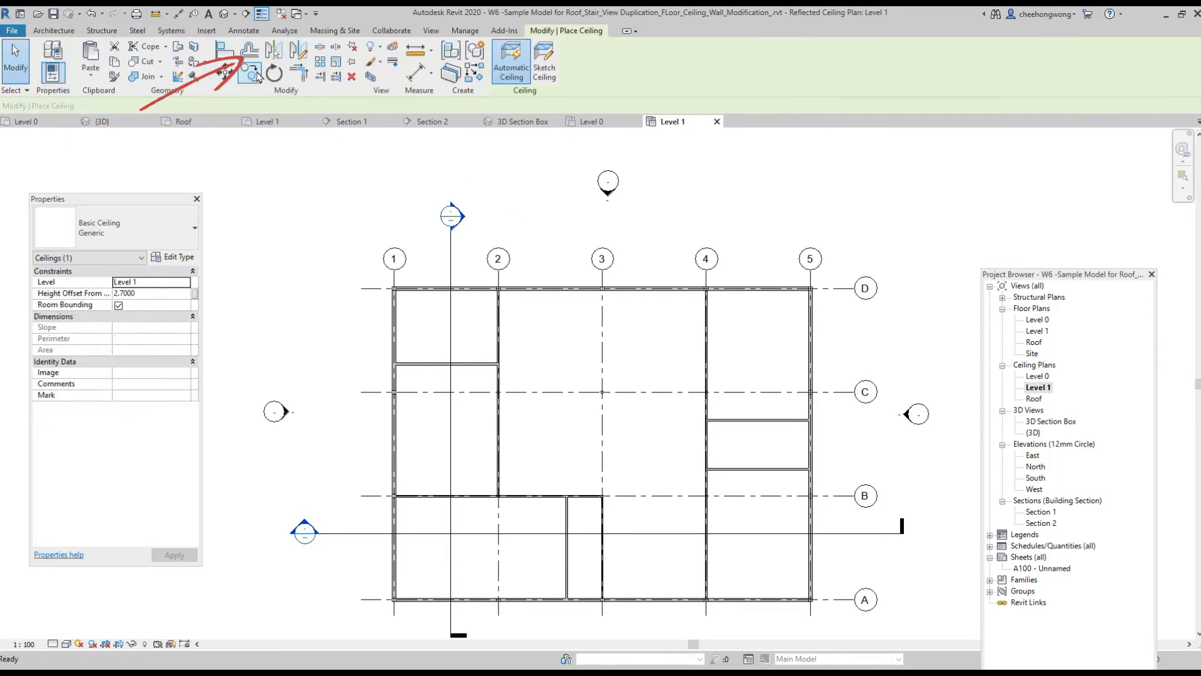
{"action": "left_click", "coordinate": [139, 241]}
{"action": "left_click", "coordinate": [135, 298]}
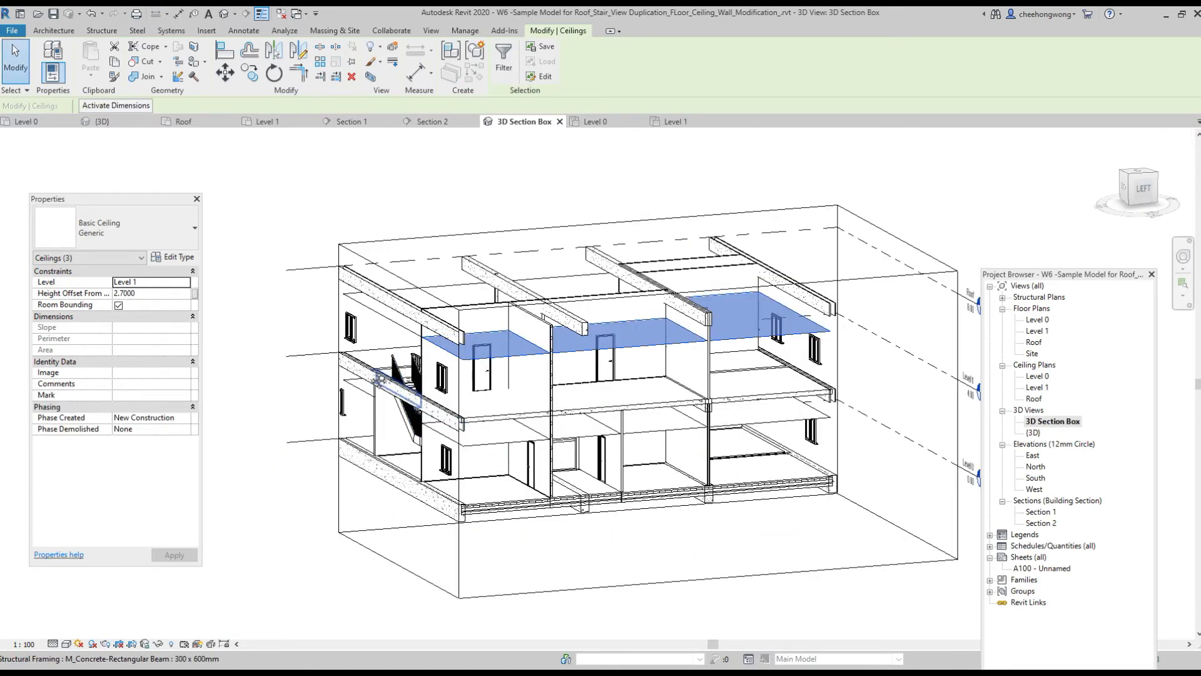
- Inspect the ceilings on both levels in the 3D Section Box view and bring up the in-view display options for a Level 0 casement window
{"action": "middle_click_drag", "start_coordinate": [398, 388], "coordinate": [759, 512]}
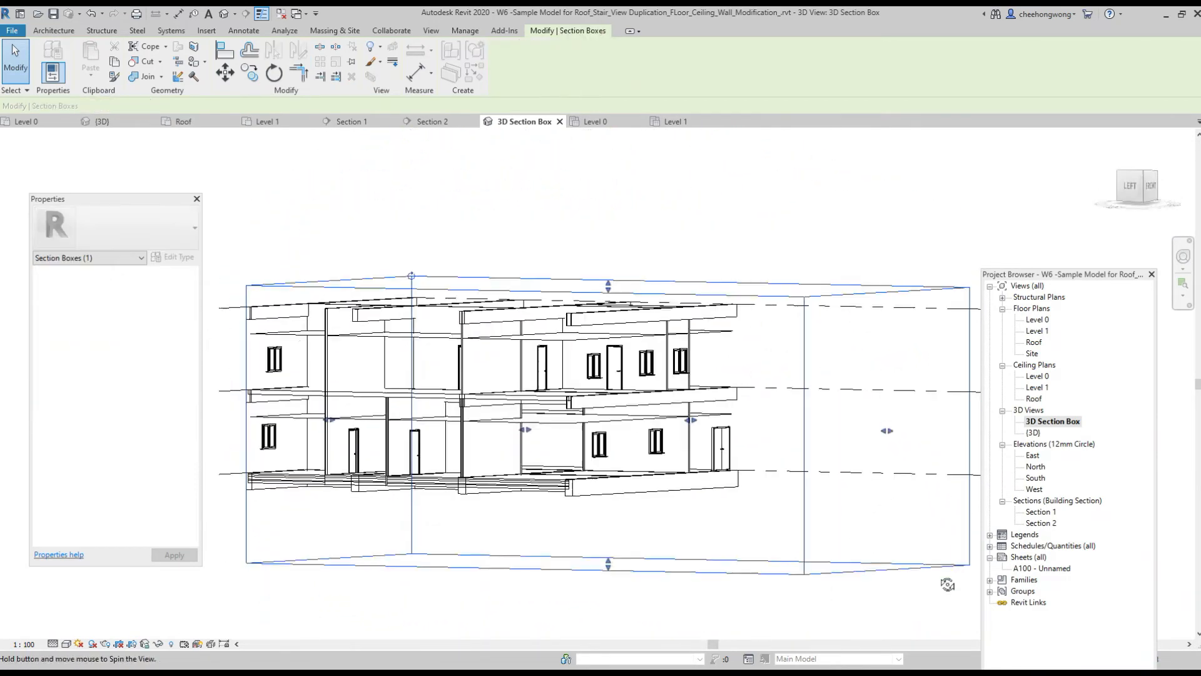
{"action": "middle_click_drag", "start_coordinate": [947, 582], "coordinate": [941, 622], "text": "shift"}
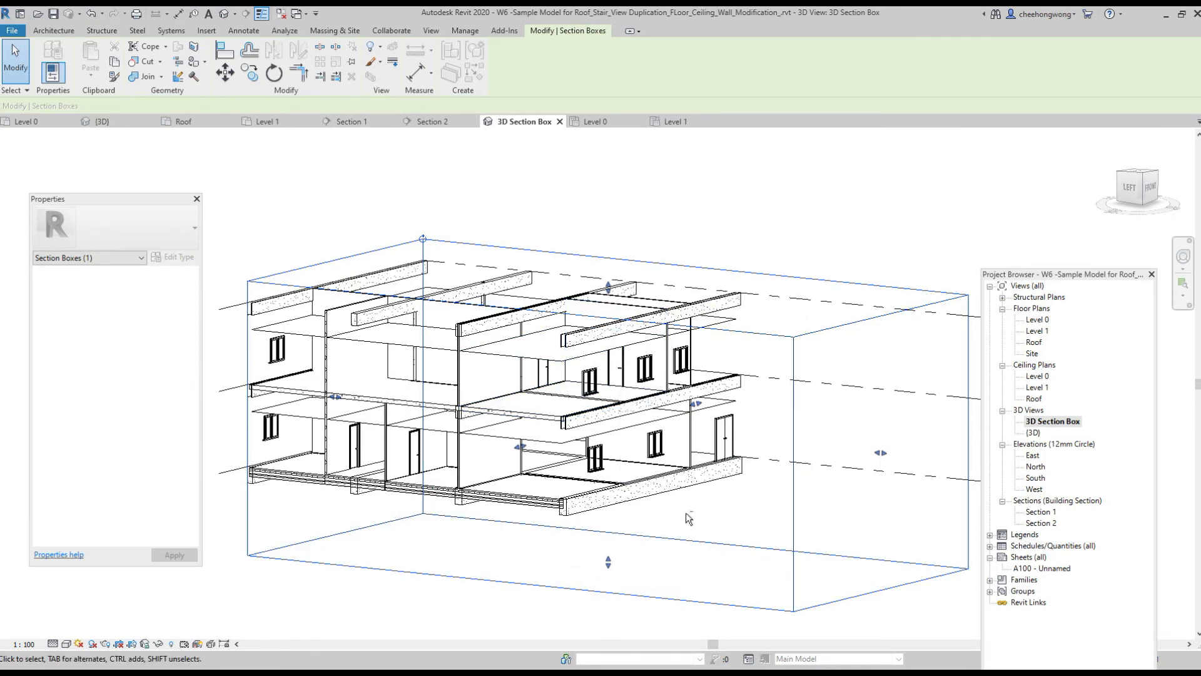
{"action": "right_click", "coordinate": [653, 445]}
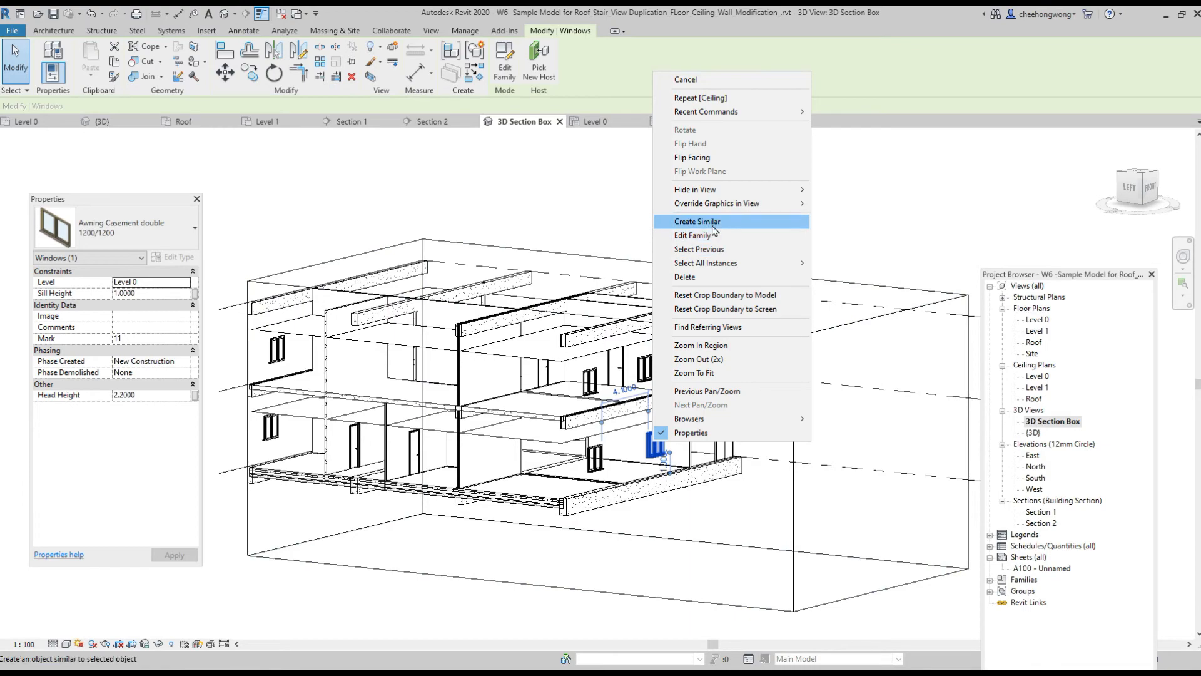
{"action": "left_click", "coordinate": [832, 209]}
{"action": "left_click", "coordinate": [702, 537]}
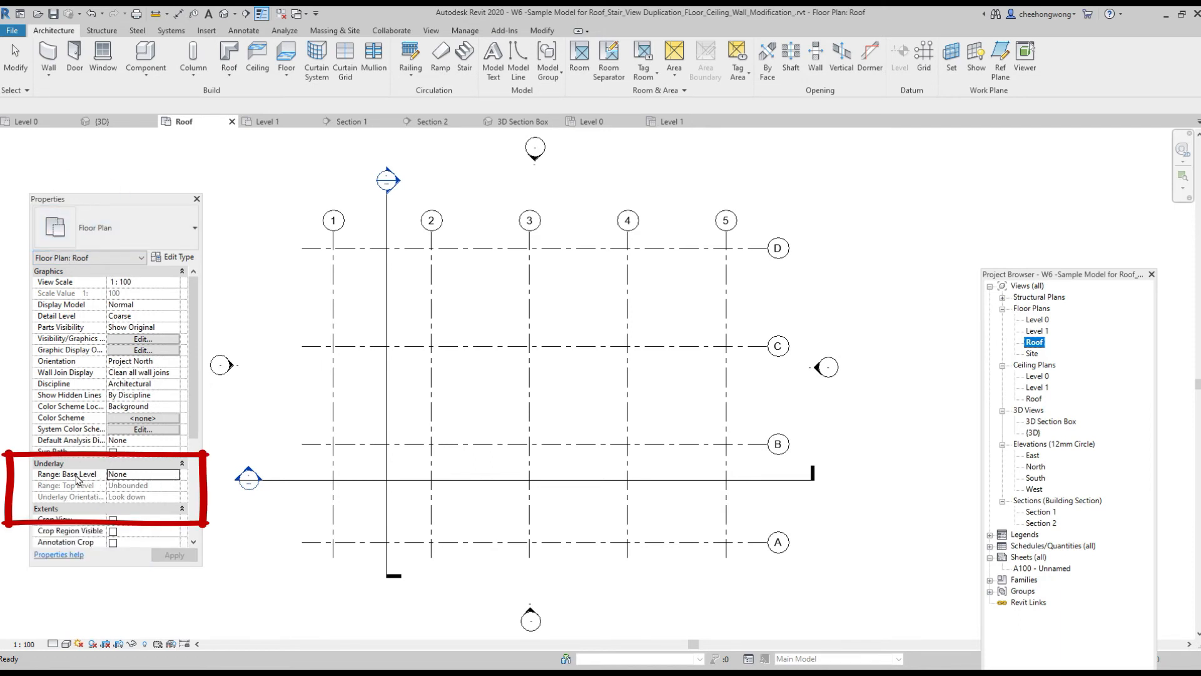
- Set the Roof floor plan's underlay to base level Level 0, top level Level 1 and orientation Look down, and apply it
{"action": "left_click", "coordinate": [138, 475]}
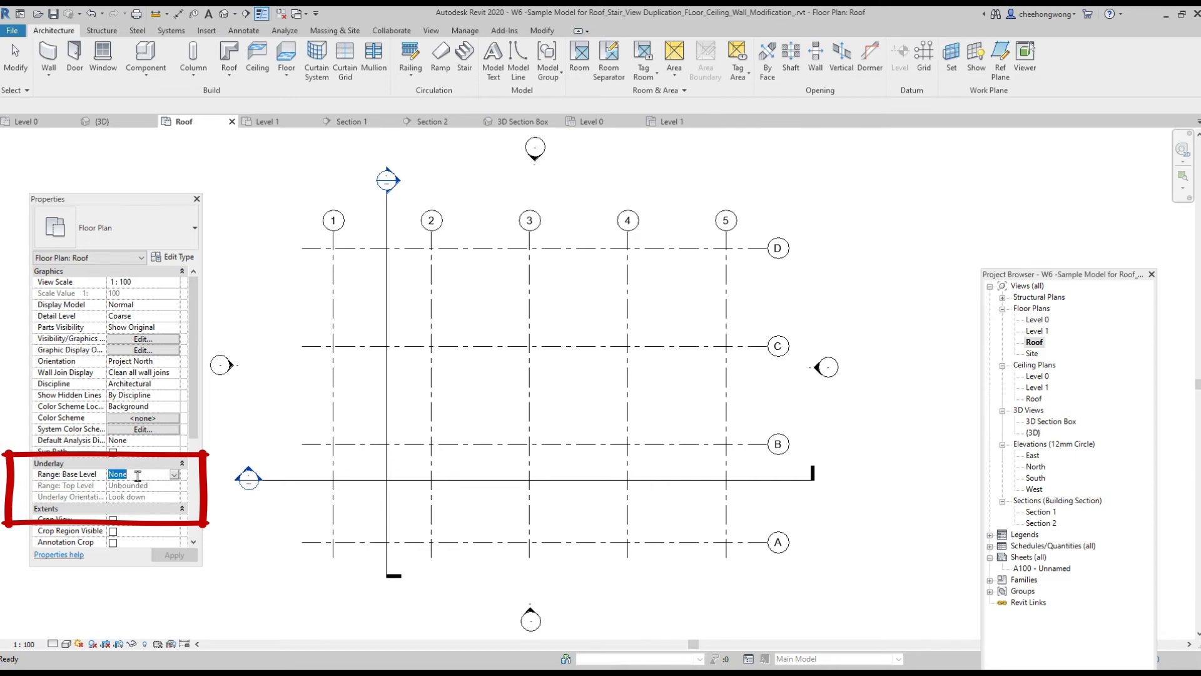
{"action": "left_click", "coordinate": [174, 475]}
{"action": "left_click", "coordinate": [148, 496]}
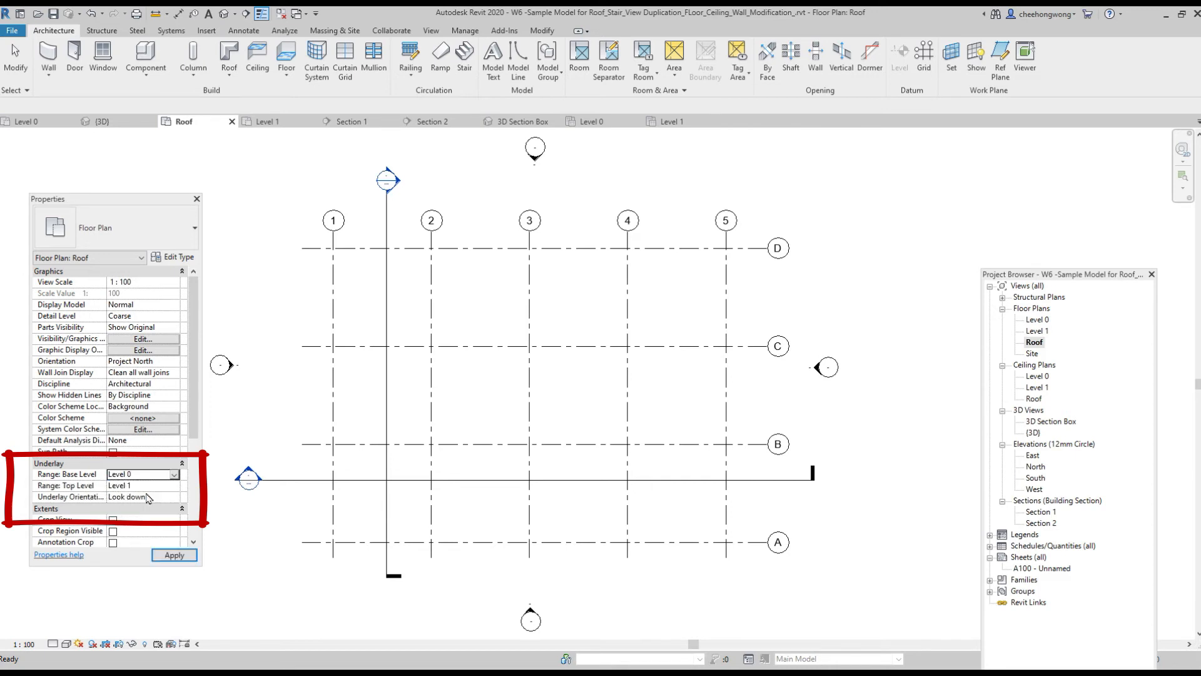
{"action": "left_click", "coordinate": [143, 486]}
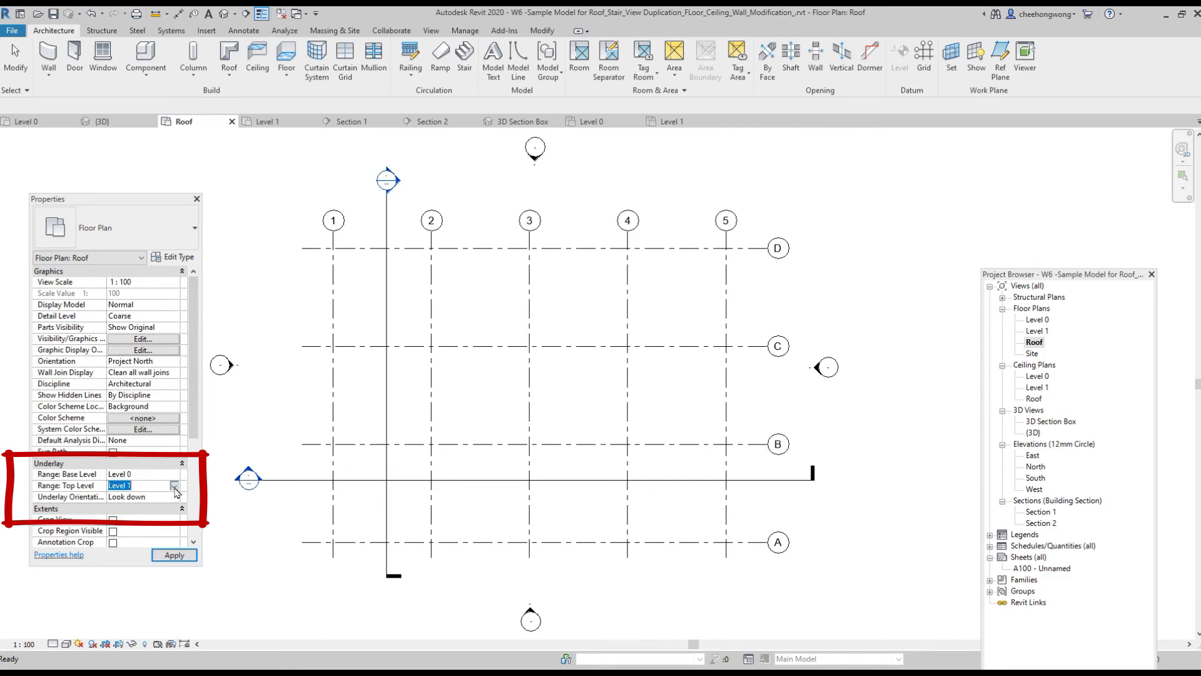
{"action": "left_click", "coordinate": [174, 486]}
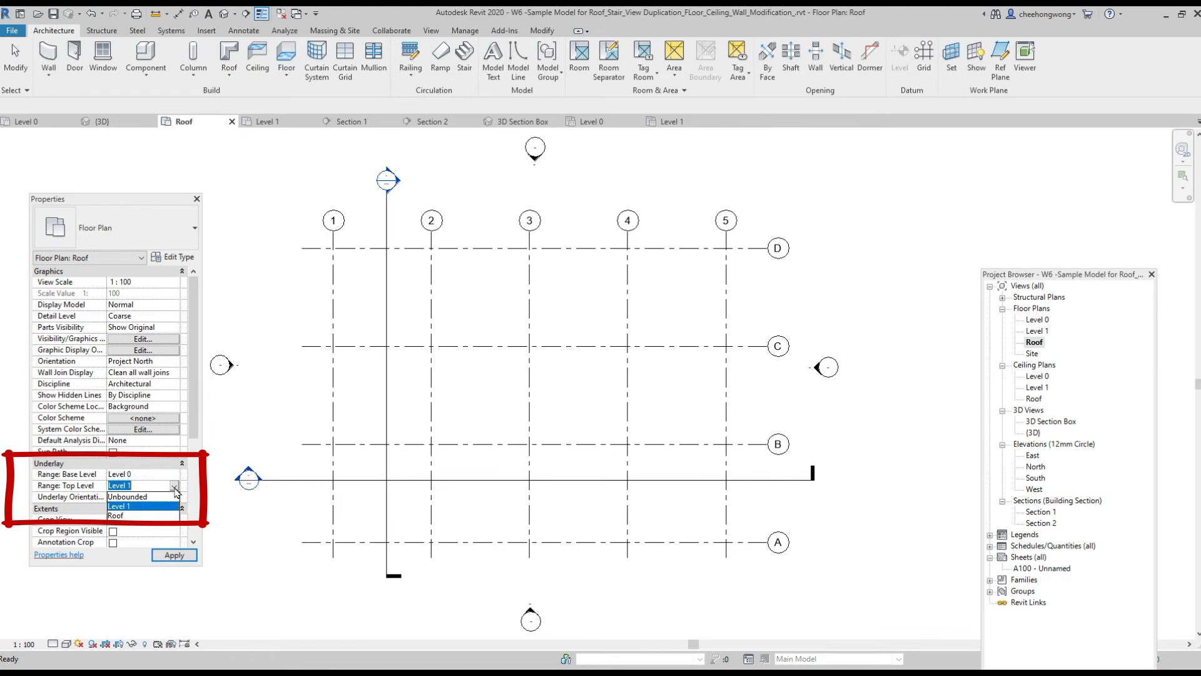
{"action": "left_click", "coordinate": [132, 506]}
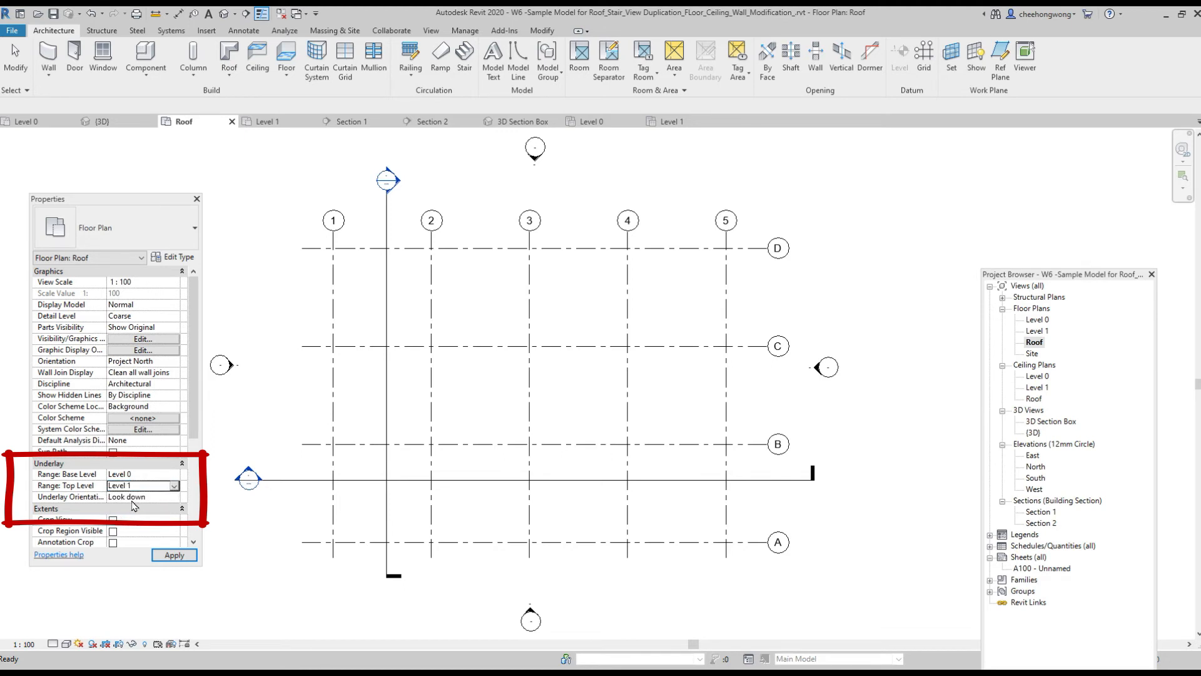
{"action": "left_click", "coordinate": [137, 498]}
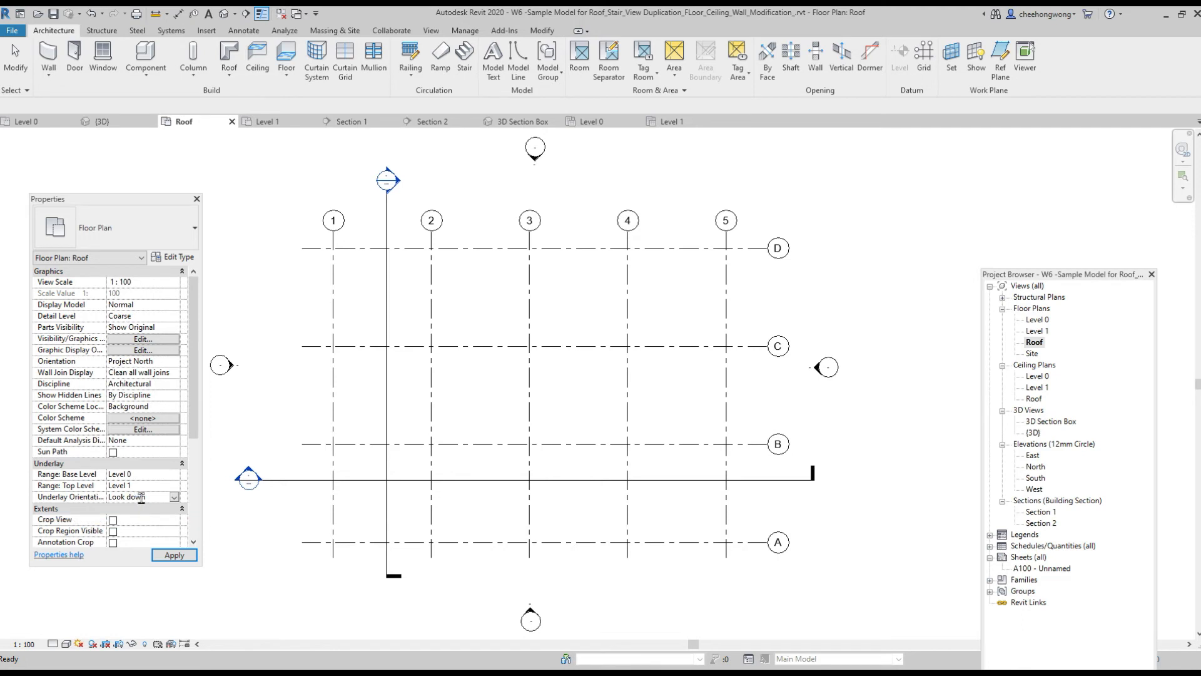
{"action": "left_click", "coordinate": [174, 497]}
{"action": "left_click", "coordinate": [175, 498]}
{"action": "left_click", "coordinate": [174, 555]}
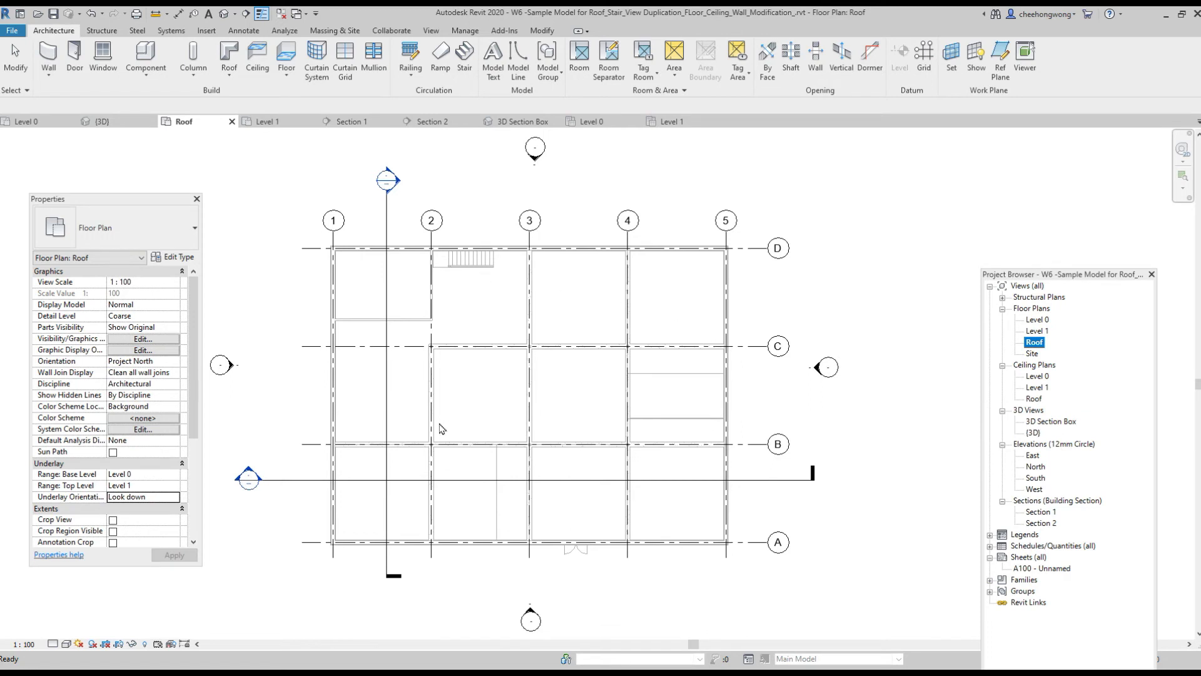
- Start a roof by footprint with a 0.35 m overhang and pick the four exterior walls as slope-defining boundary lines
{"action": "left_click", "coordinate": [62, 30]}
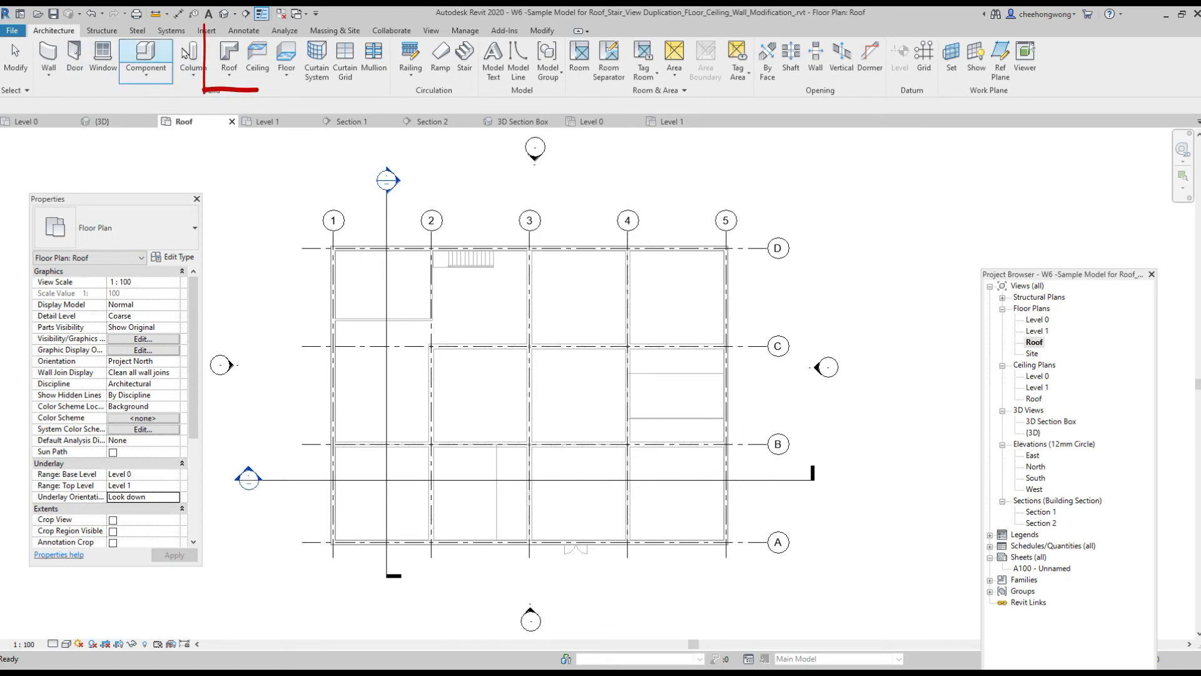
{"action": "left_click", "coordinate": [229, 72]}
{"action": "left_click", "coordinate": [218, 97]}
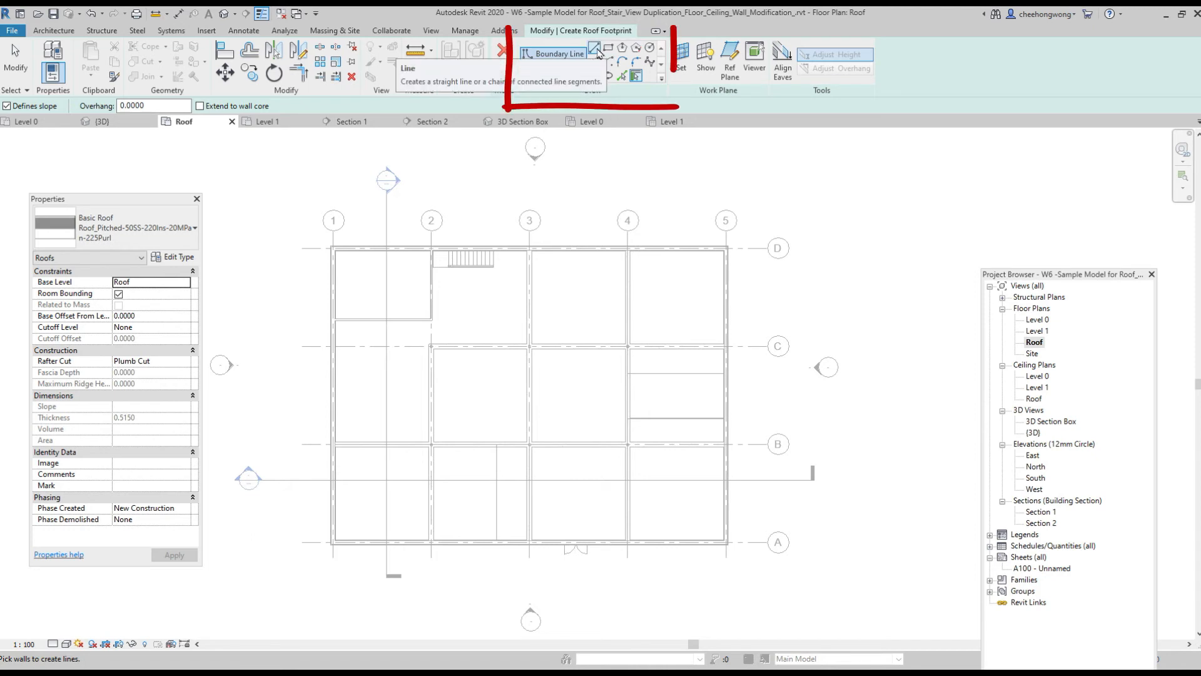
{"action": "left_click", "coordinate": [637, 76]}
{"action": "double_click", "coordinate": [125, 106]}
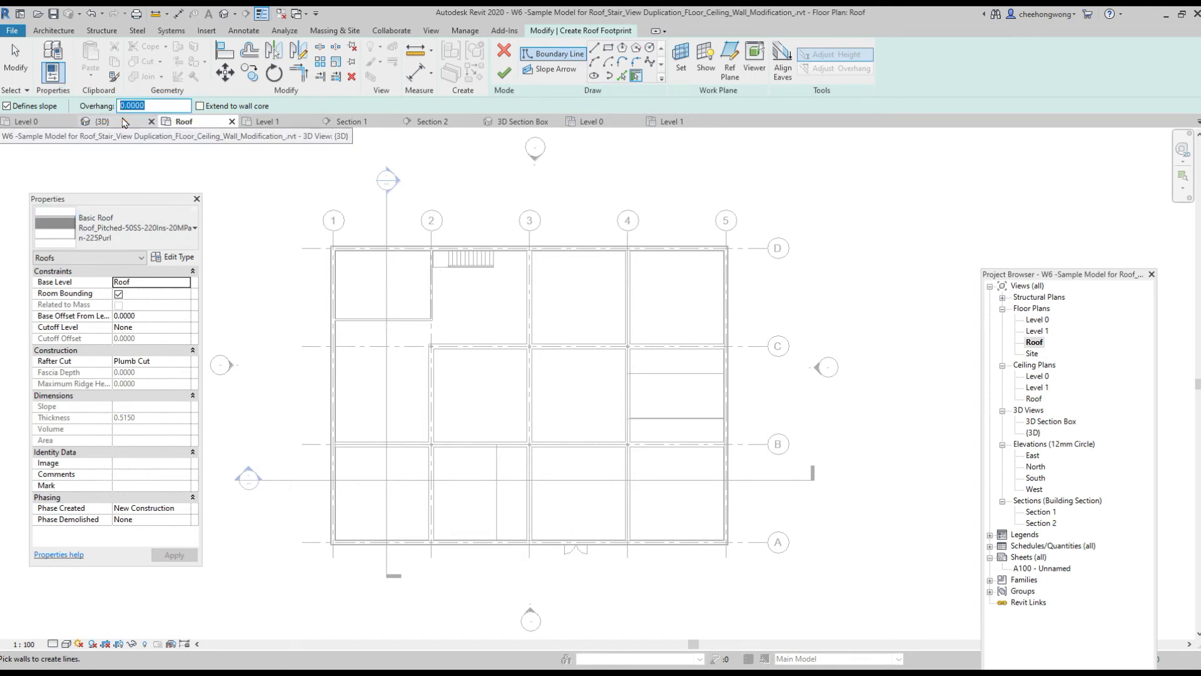
{"action": "type", "text": "0.3500"}
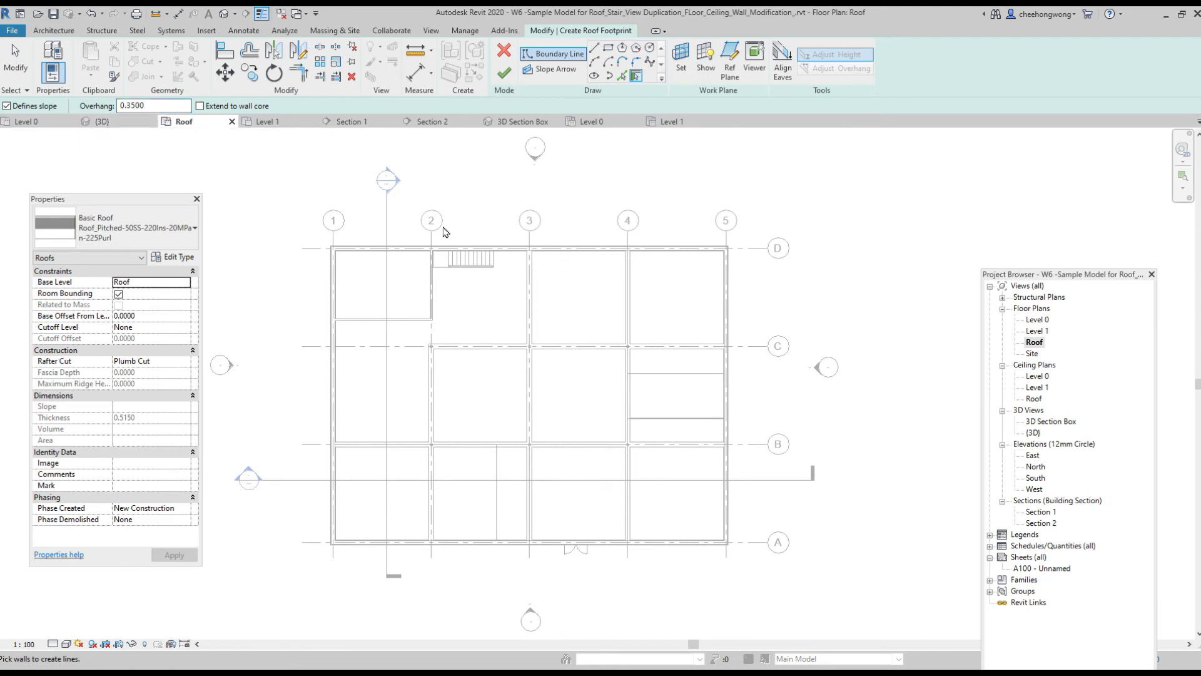
{"action": "left_click", "coordinate": [517, 249]}
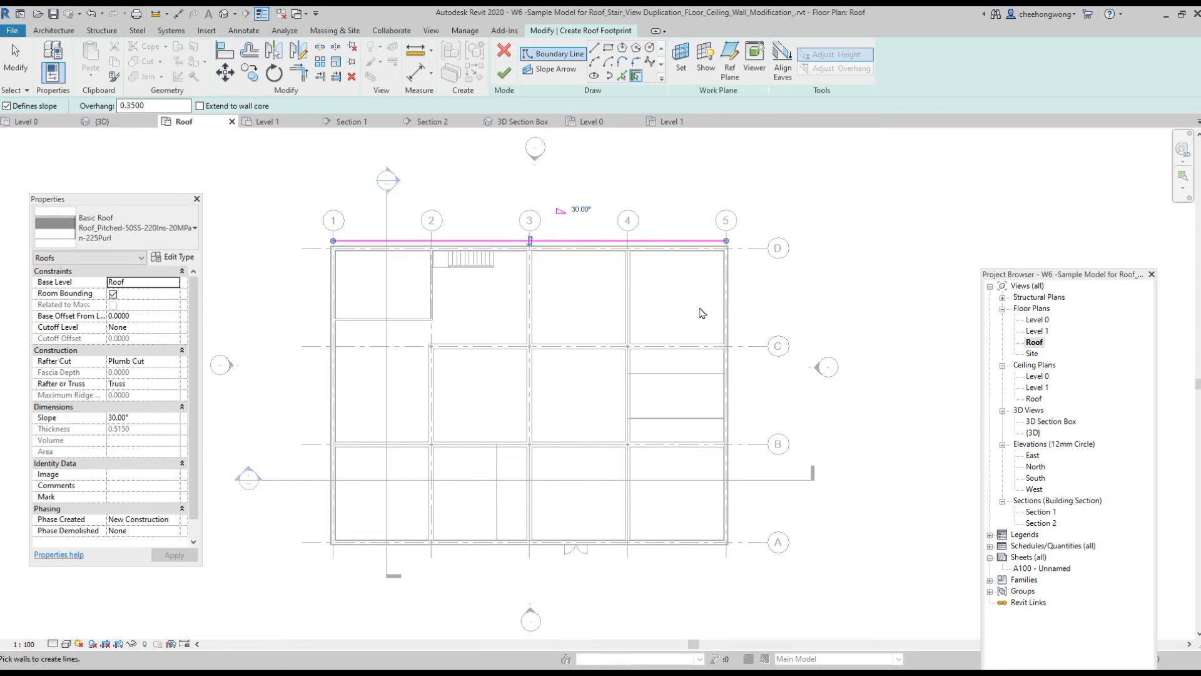
{"action": "left_click", "coordinate": [733, 374]}
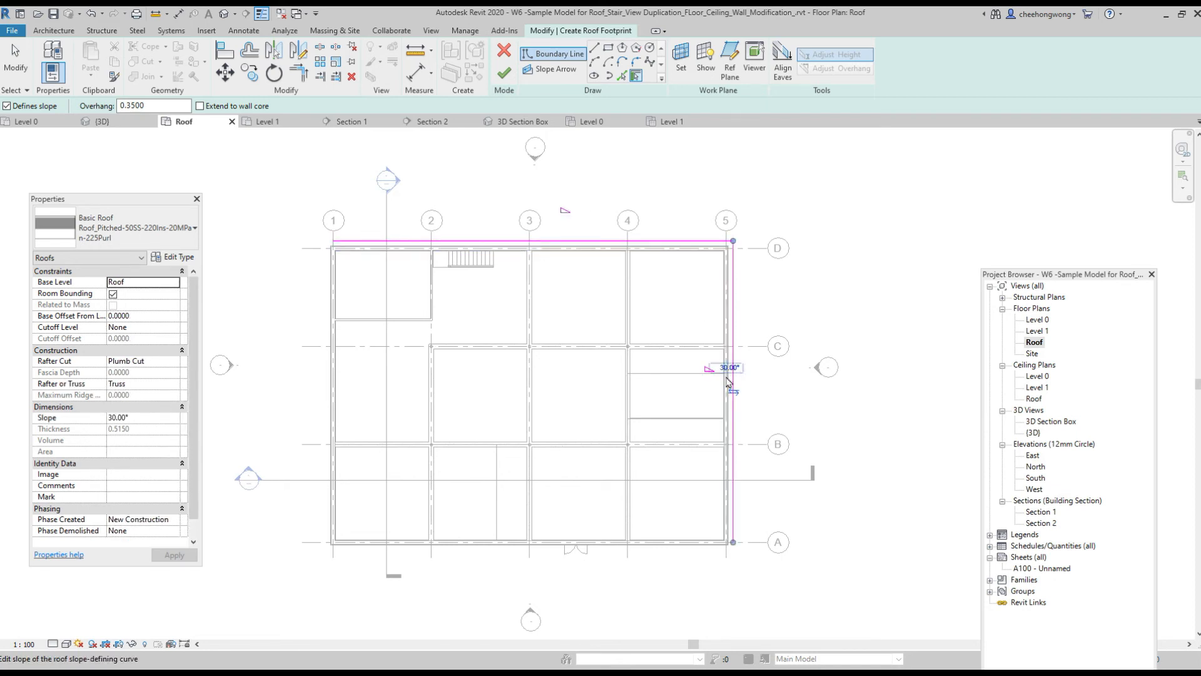
{"action": "left_click", "coordinate": [516, 550]}
{"action": "left_click", "coordinate": [331, 401]}
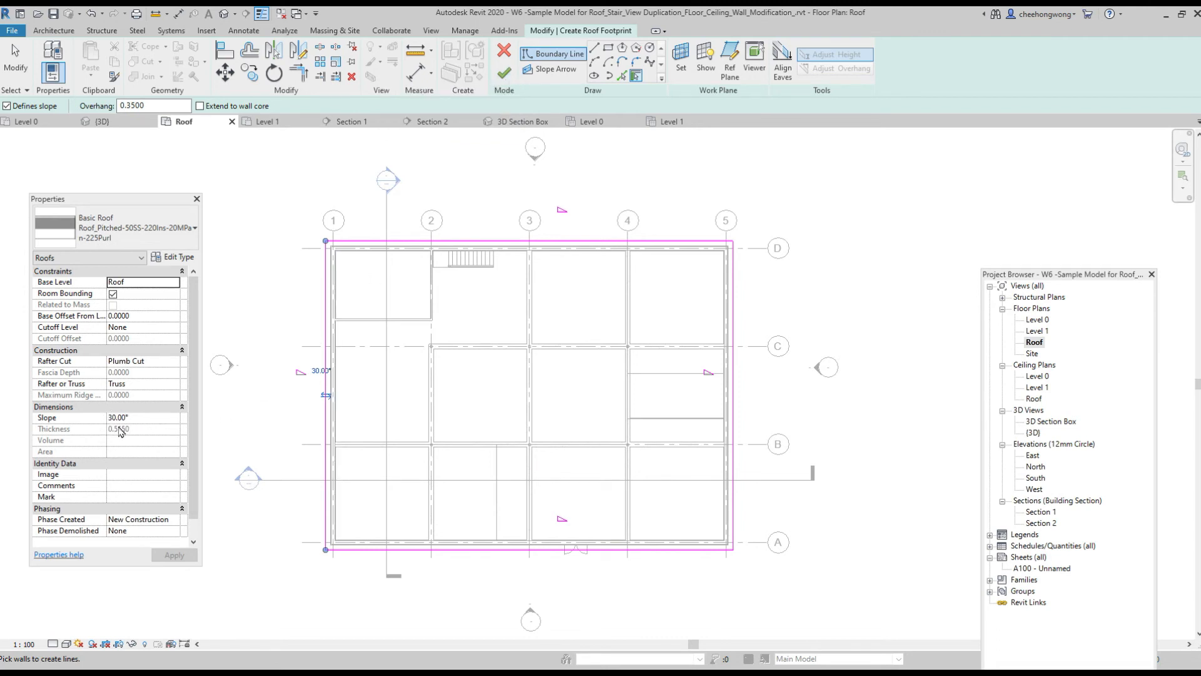
- Finish the pitched roof's footprint sketch and open the default 3D view
{"action": "left_click", "coordinate": [505, 76]}
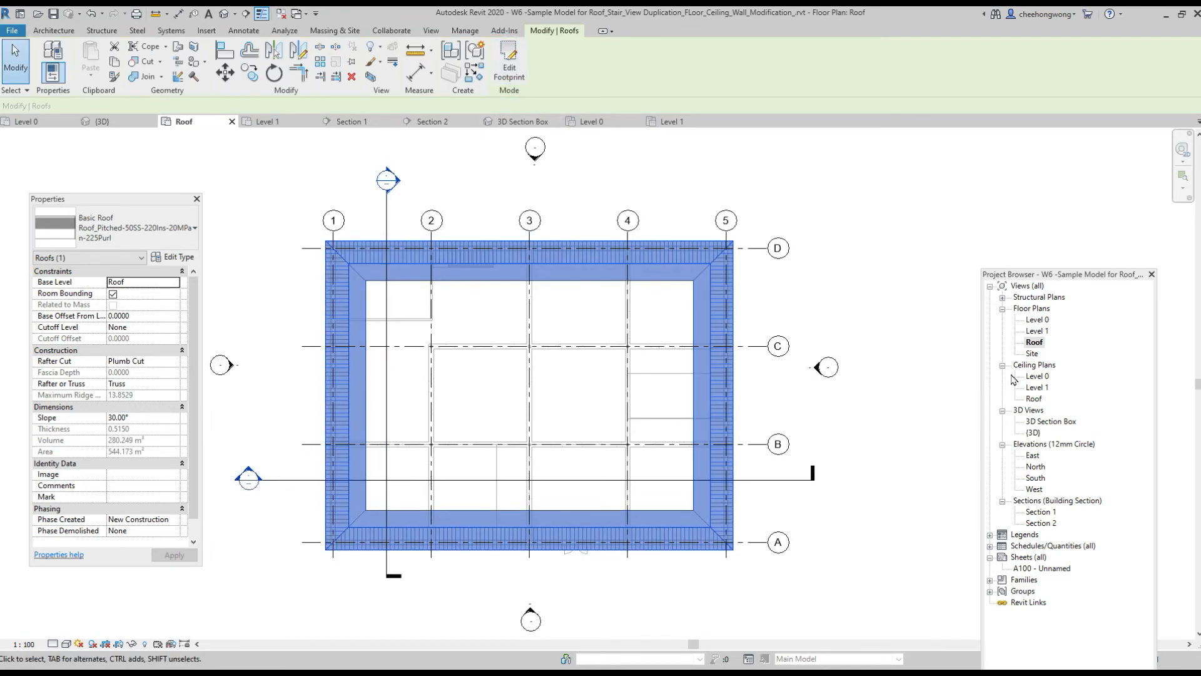
{"action": "double_click", "coordinate": [1033, 433]}
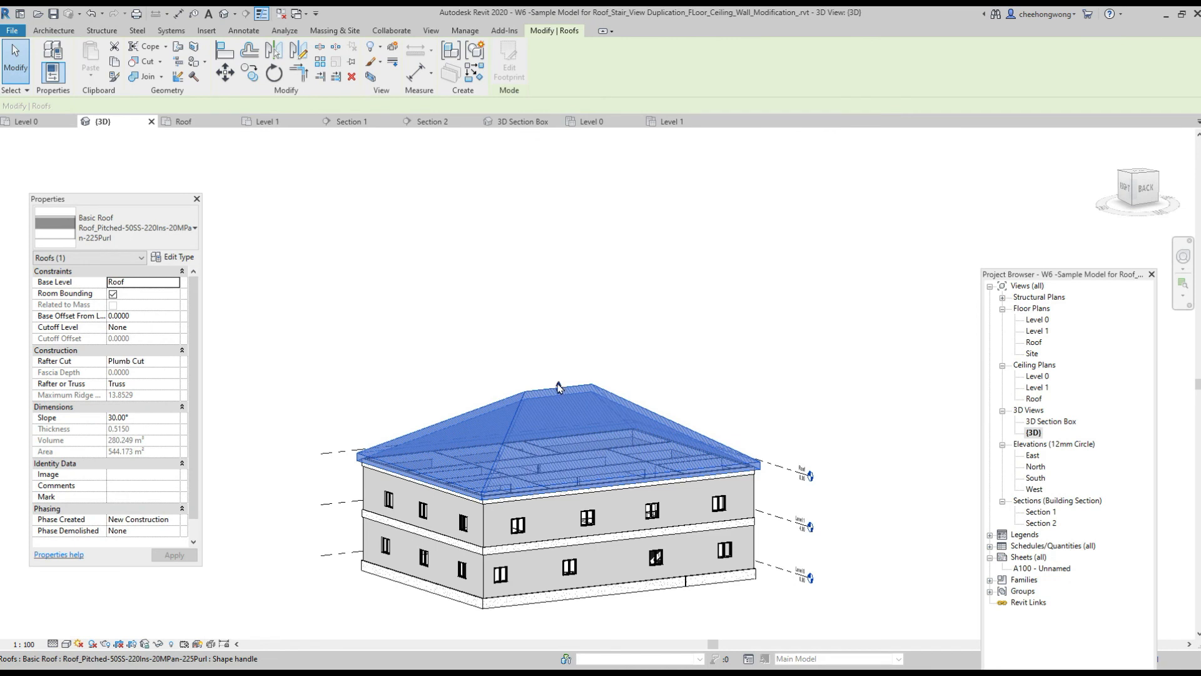
- Raise and then lower the roof ridge with its shape handle, and view the roof from above
{"action": "left_click_drag", "start_coordinate": [559, 387], "coordinate": [564, 313]}
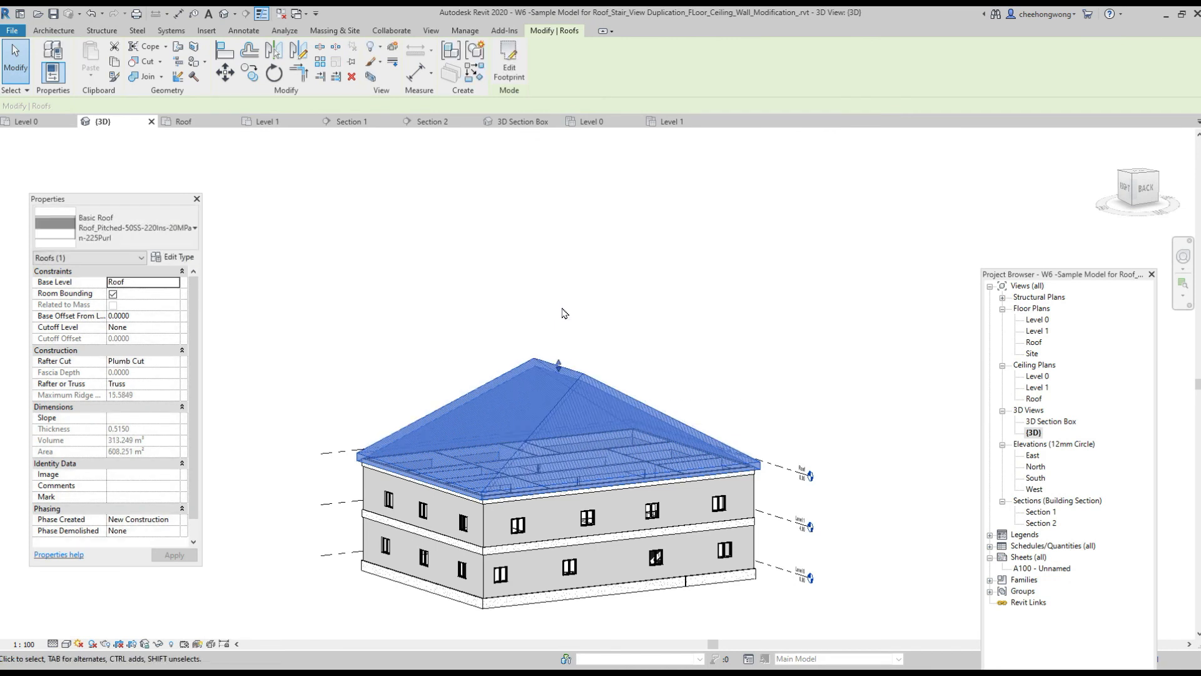
{"action": "left_click_drag", "start_coordinate": [560, 362], "coordinate": [557, 386]}
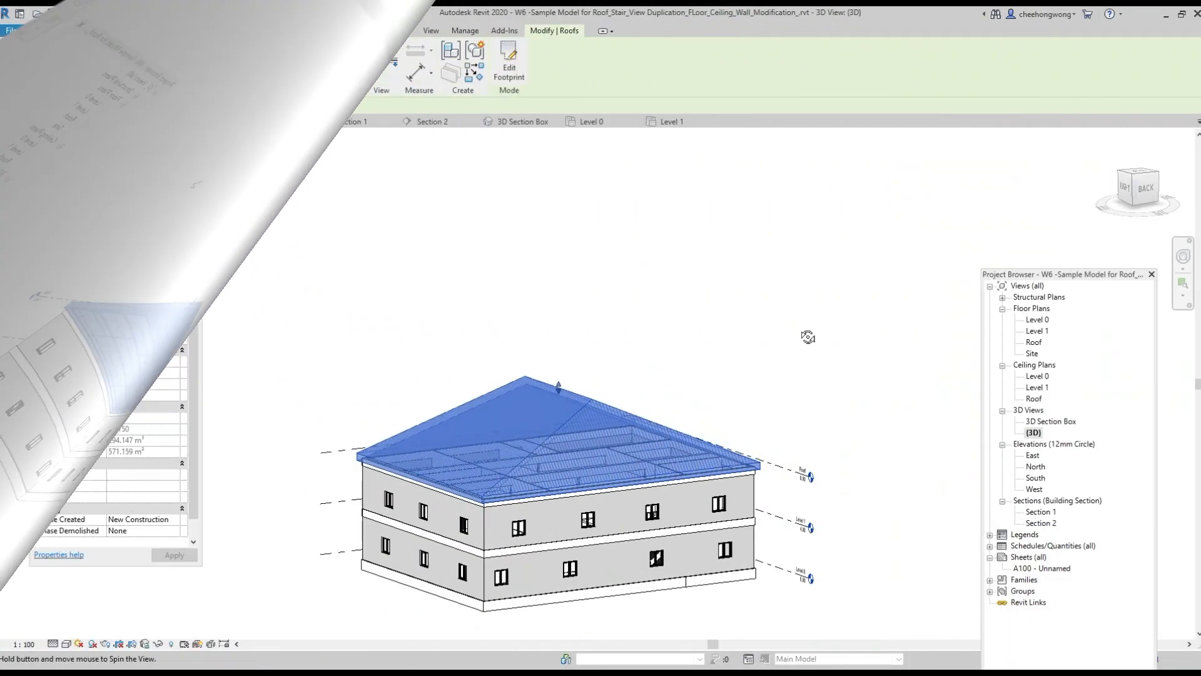
{"action": "mouse_move", "coordinate": [804, 336]}
{"action": "middle_mouse_down", "text": "shift"}
{"action": "mouse_move", "coordinate": [751, 460]}
{"action": "mouse_move", "coordinate": [738, 460]}
{"action": "mouse_move", "coordinate": [781, 413]}
{"action": "mouse_move", "coordinate": [798, 357]}
{"action": "middle_mouse_up", "text": "shift"}
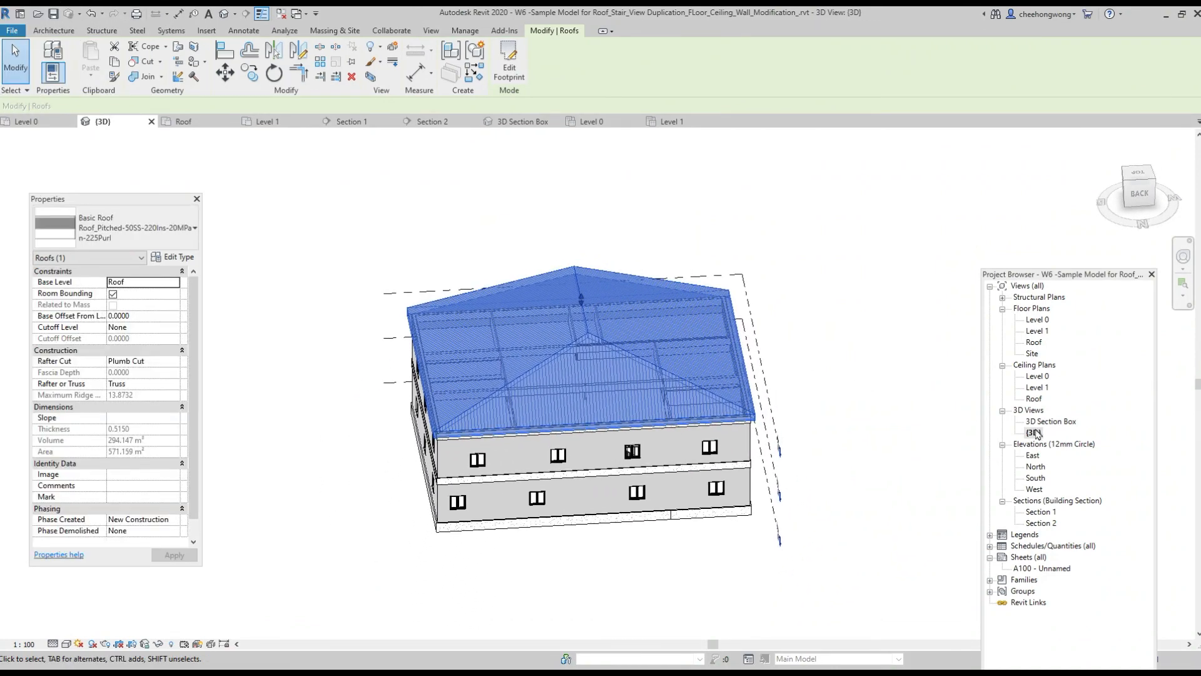
- Edit the roof footprint in the Roof floor plan so the boundary lines along grids 1 and 5 no longer define slope, and finish the sketch
{"action": "double_click", "coordinate": [1036, 343]}
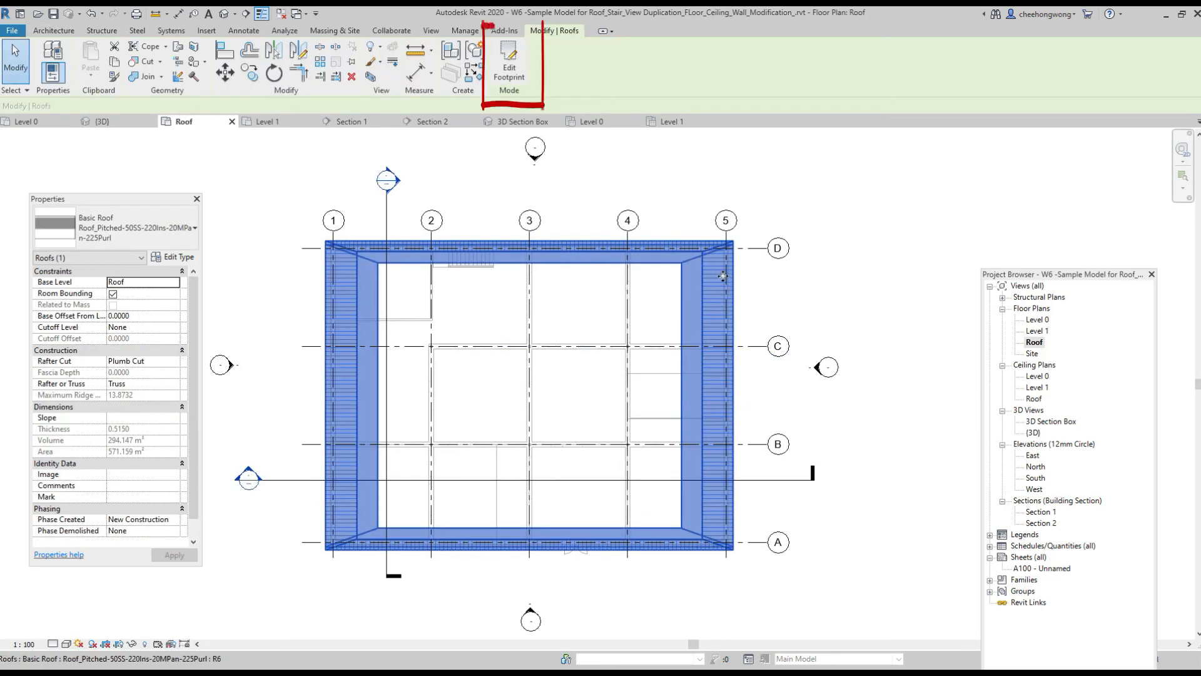
{"action": "left_click", "coordinate": [511, 70]}
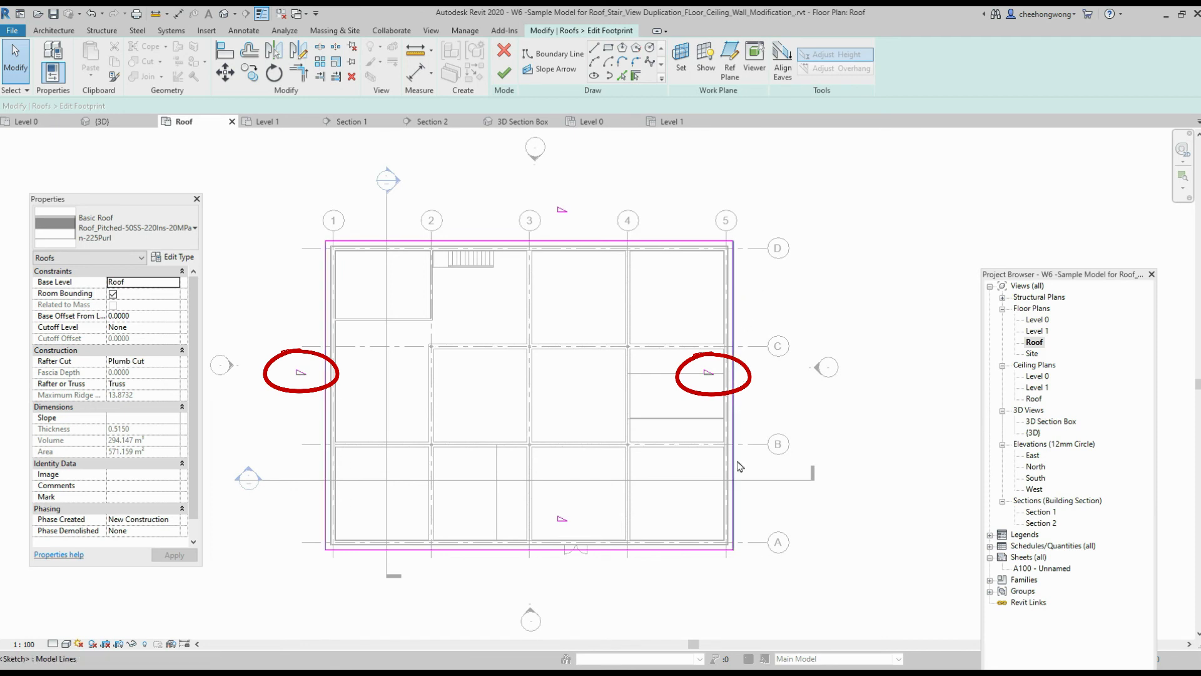
{"action": "left_click", "coordinate": [735, 380]}
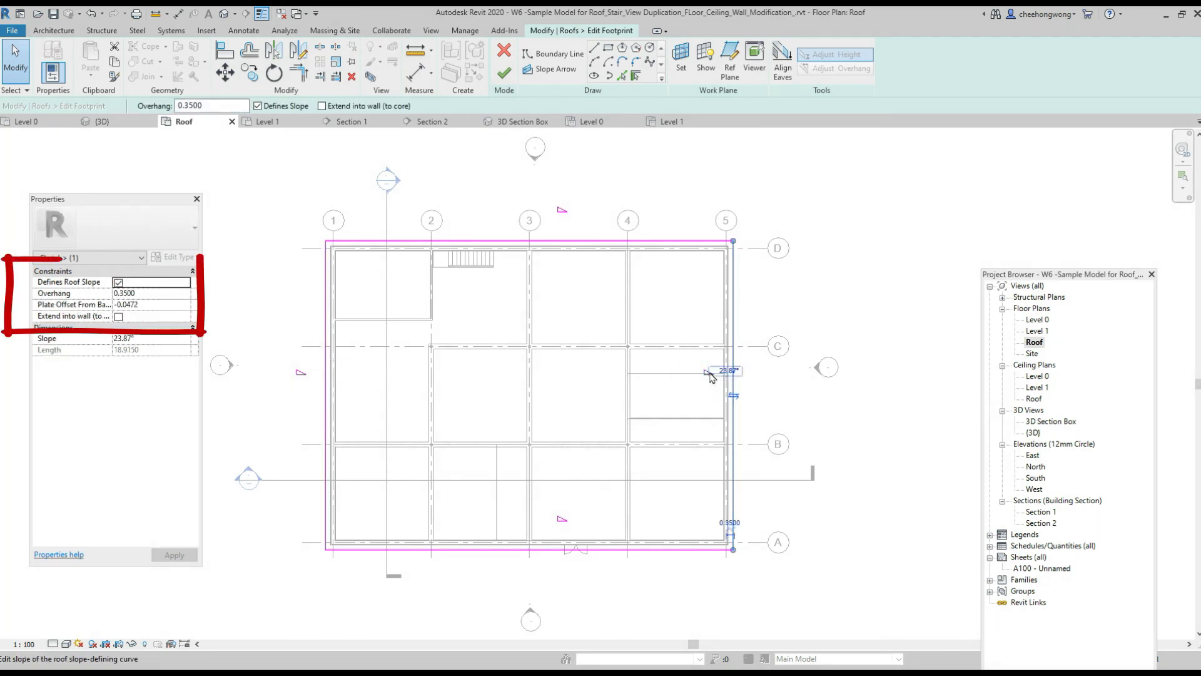
{"action": "left_click", "coordinate": [118, 283]}
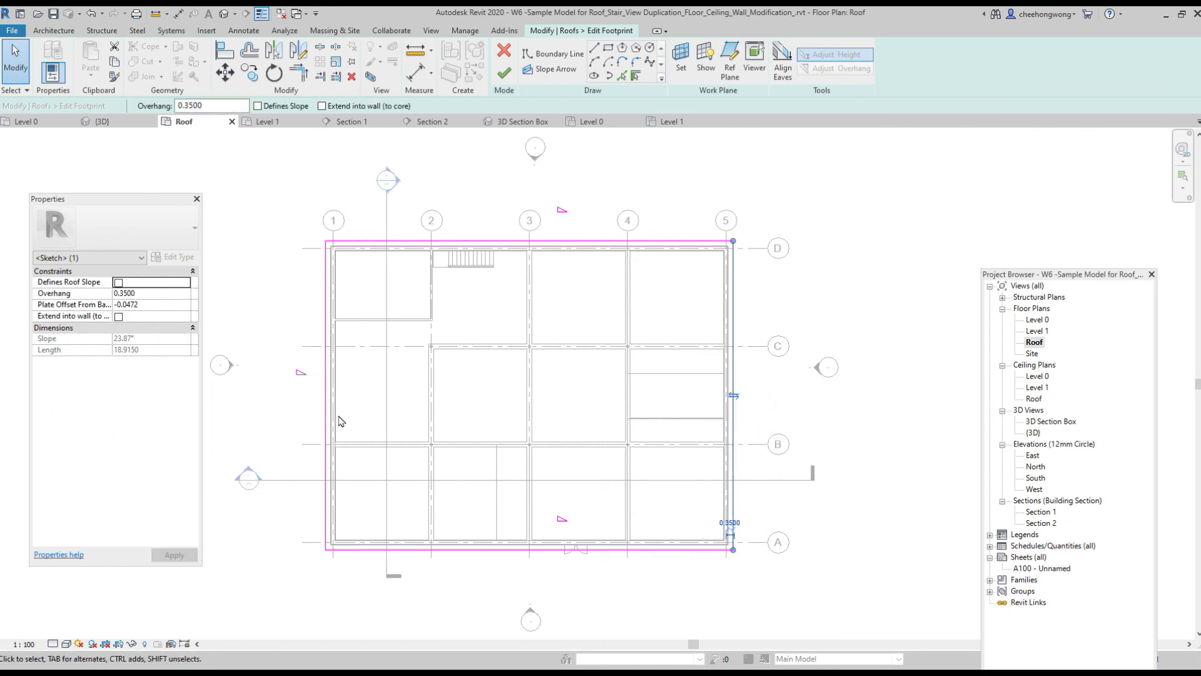
{"action": "left_click", "coordinate": [326, 384]}
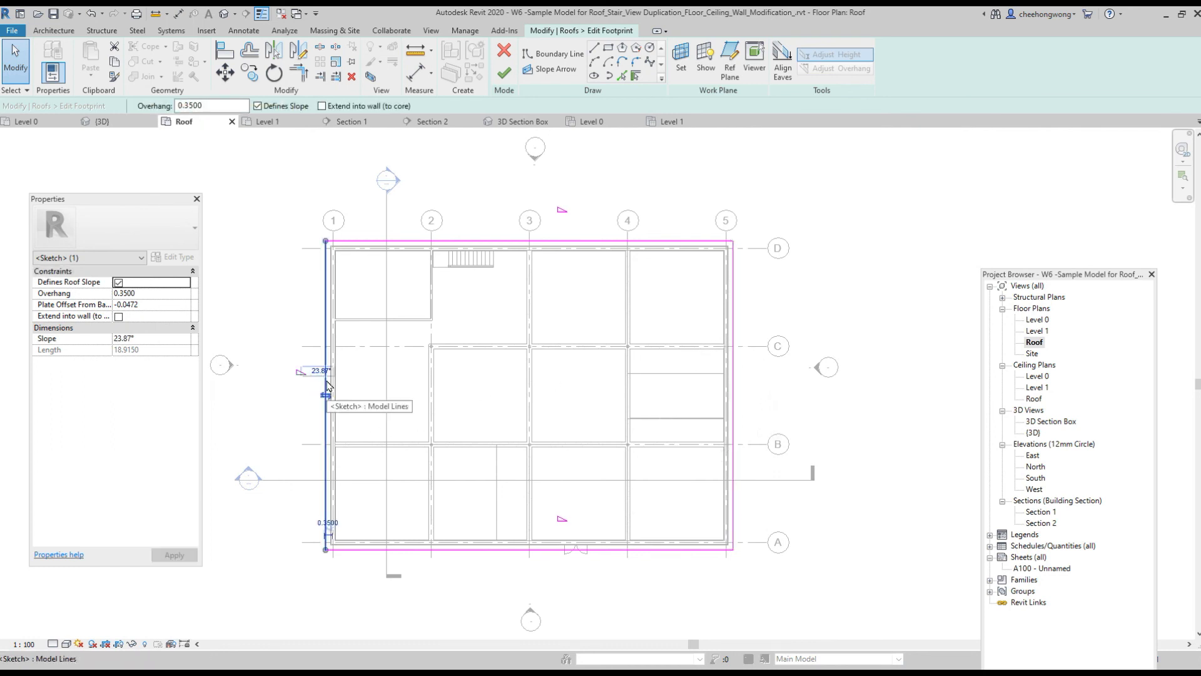
{"action": "left_click", "coordinate": [118, 283]}
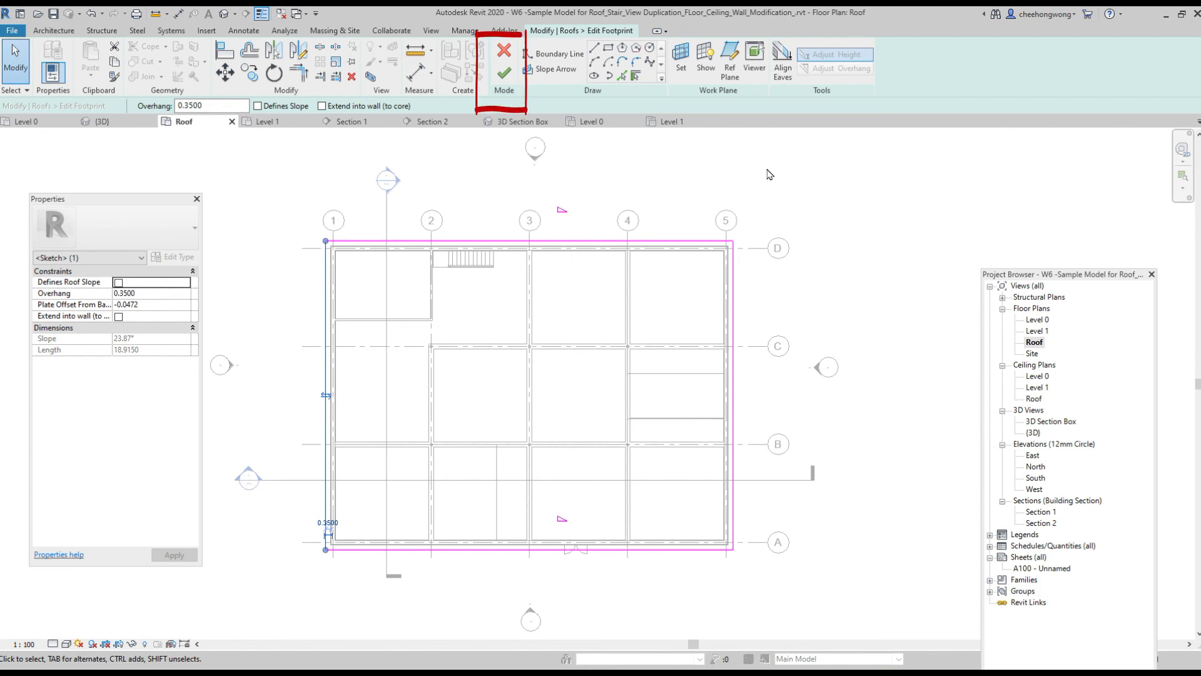
{"action": "left_click", "coordinate": [502, 80]}
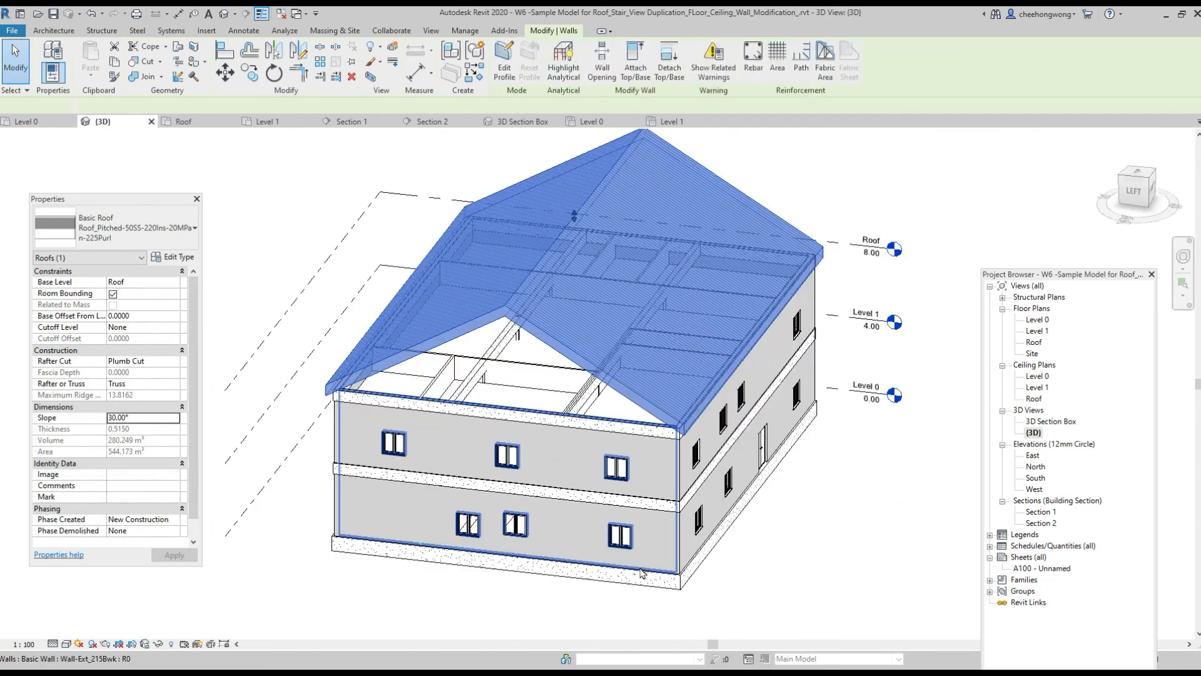
- Attach the top of the Wall-Ext_215Bwk exterior wall under the west gable to the roof
{"action": "left_click", "coordinate": [586, 427]}
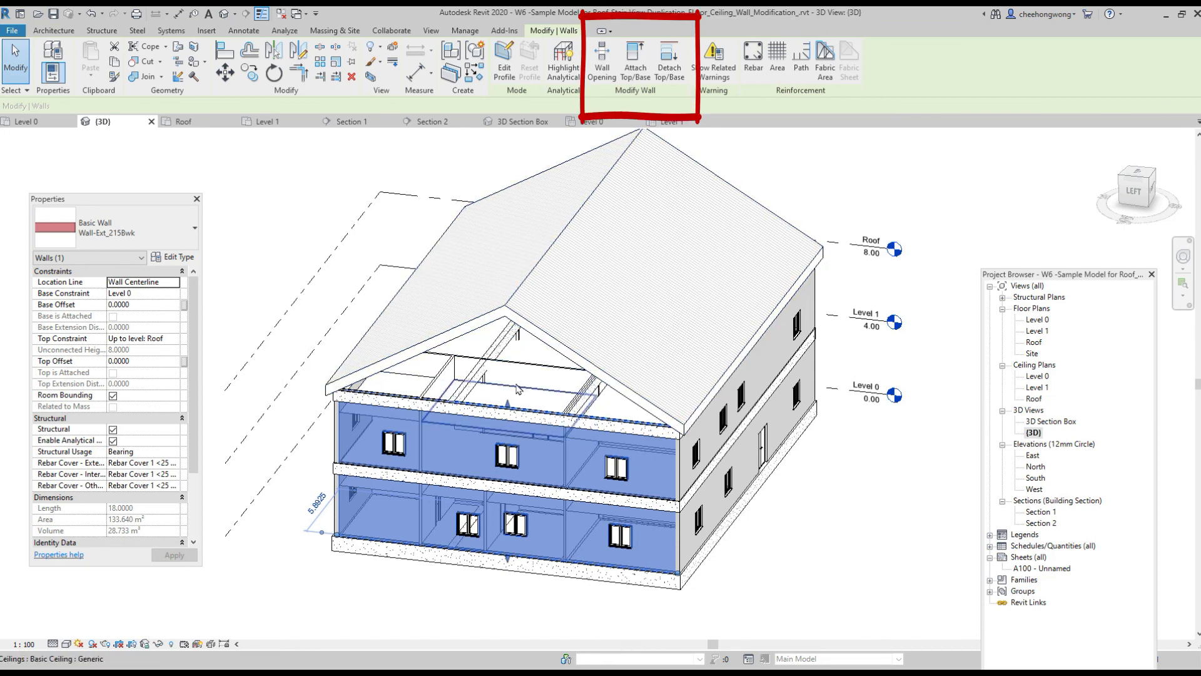
{"action": "left_click", "coordinate": [636, 68]}
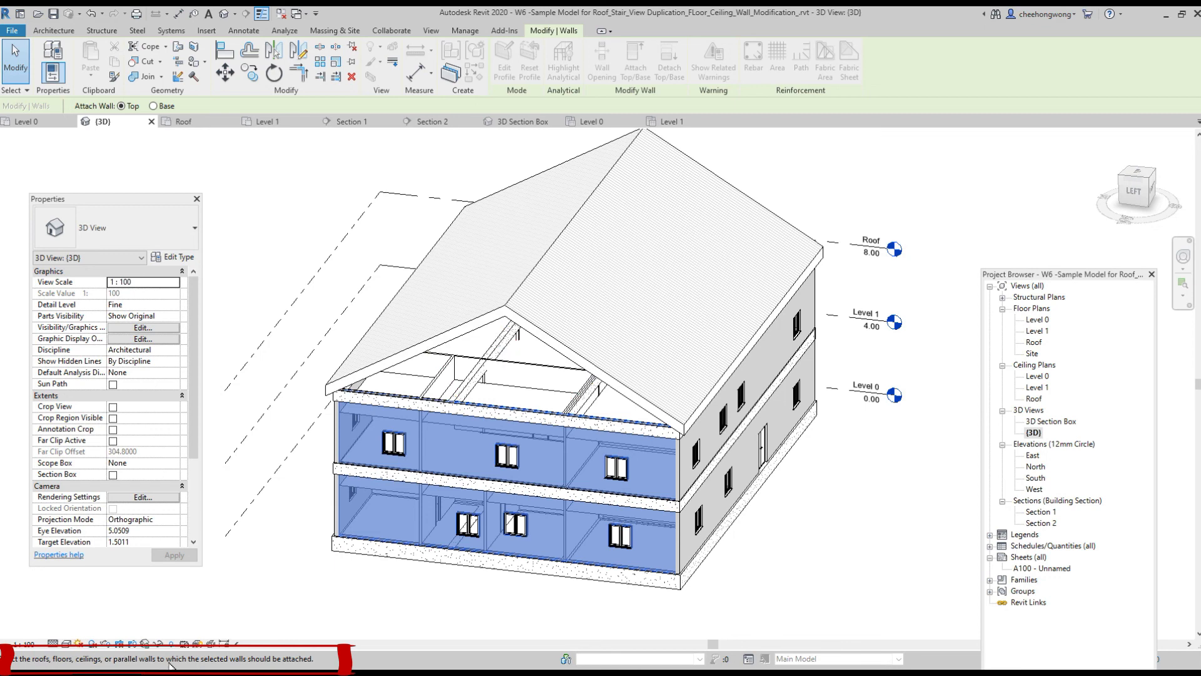
{"action": "left_click", "coordinate": [530, 336]}
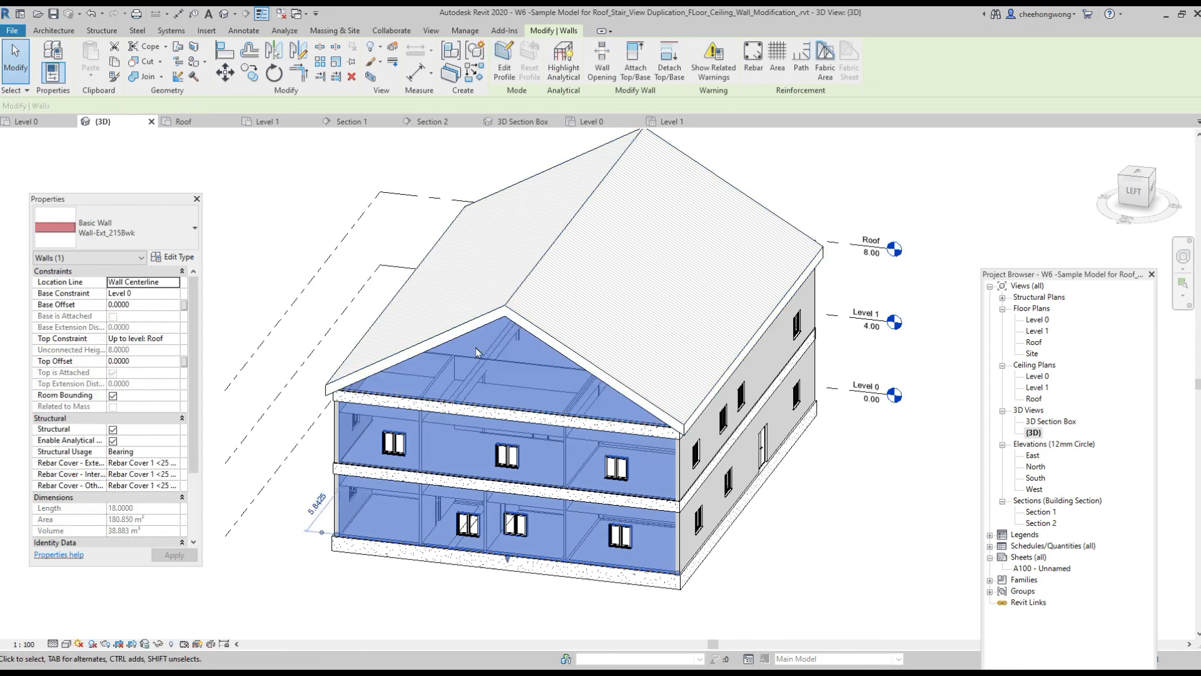
{"action": "left_click", "coordinate": [786, 591]}
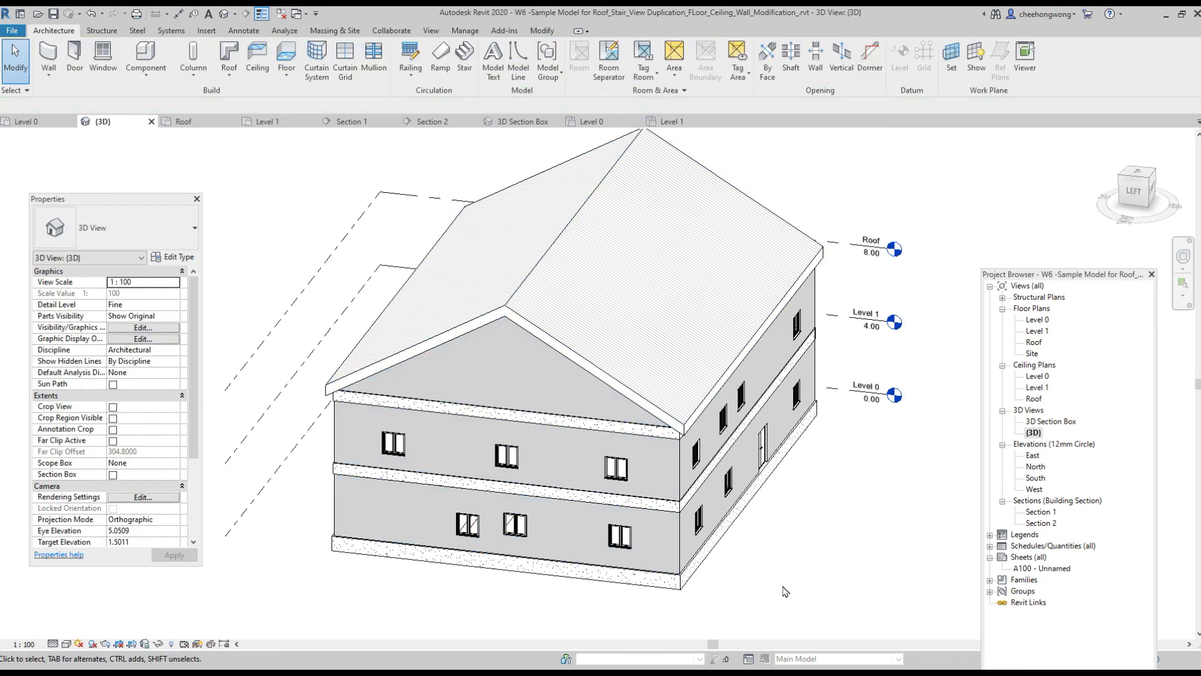
- Attach the top of the exterior wall under the opposite, east gable to the roof
{"action": "middle_click_drag", "start_coordinate": [844, 535], "coordinate": [428, 513], "text": "shift"}
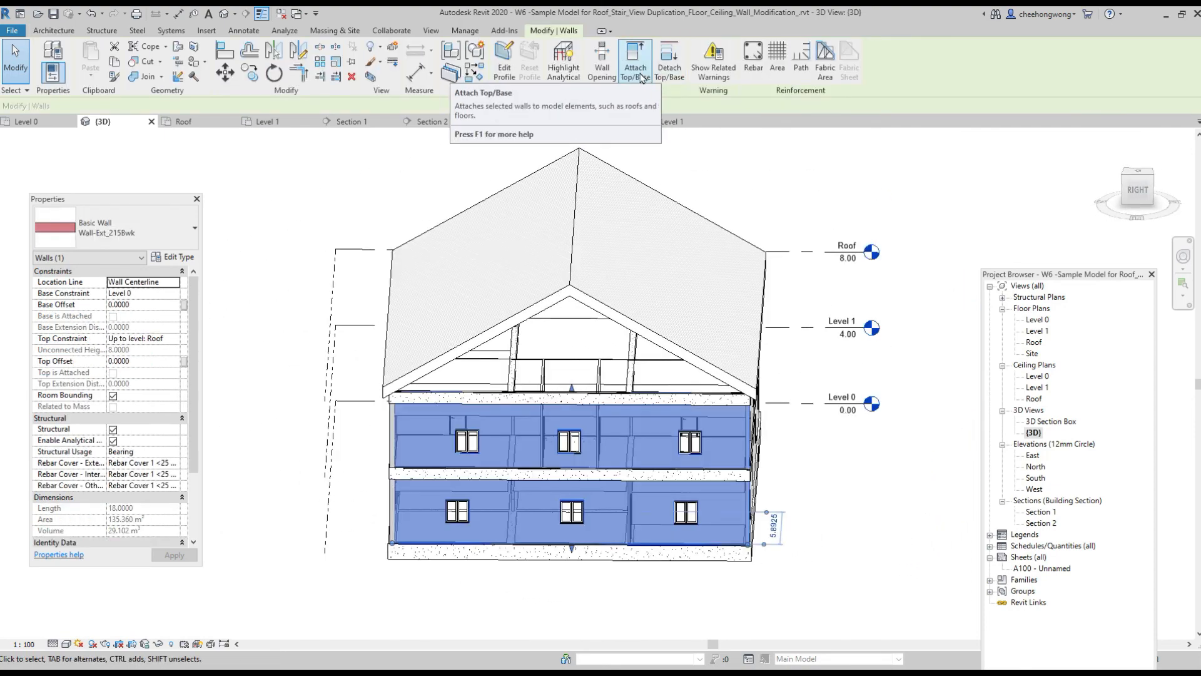
{"action": "left_click", "coordinate": [637, 68]}
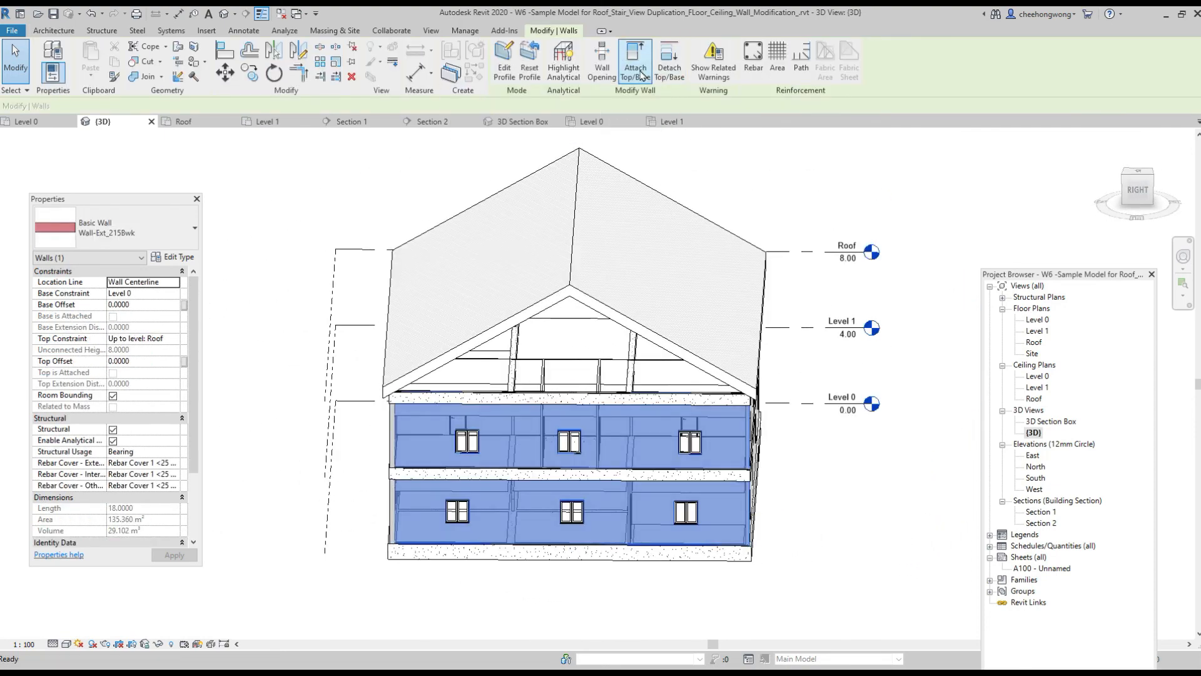
{"action": "left_click", "coordinate": [587, 307]}
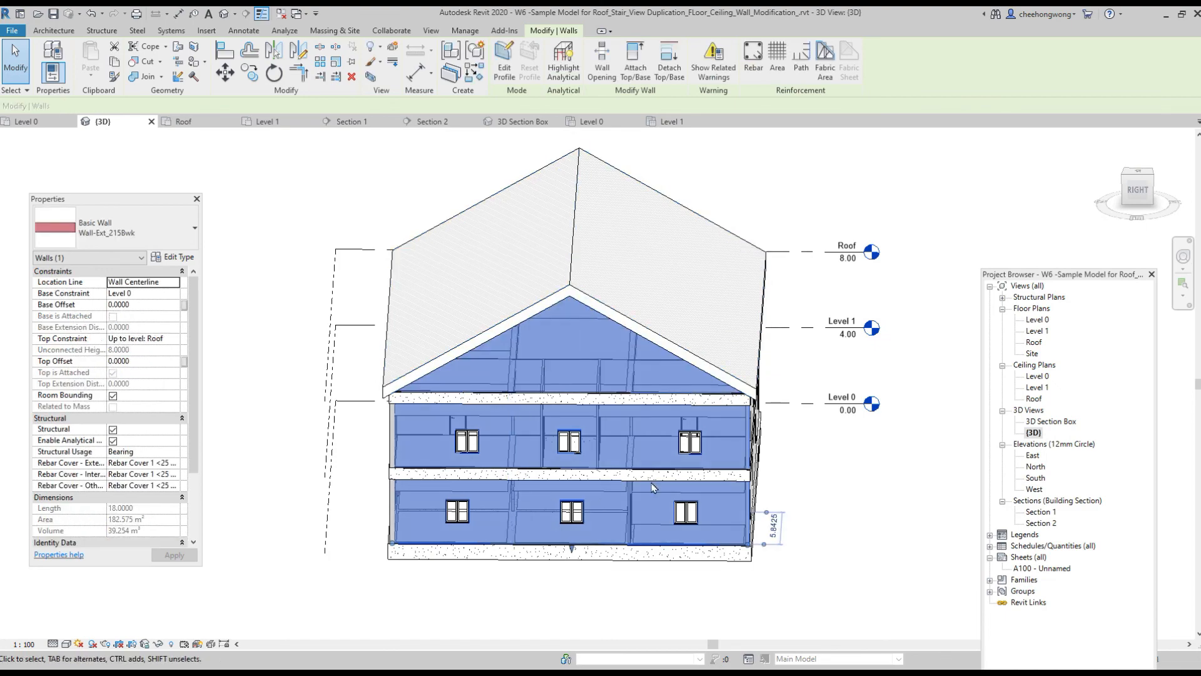
{"action": "left_click", "coordinate": [807, 600]}
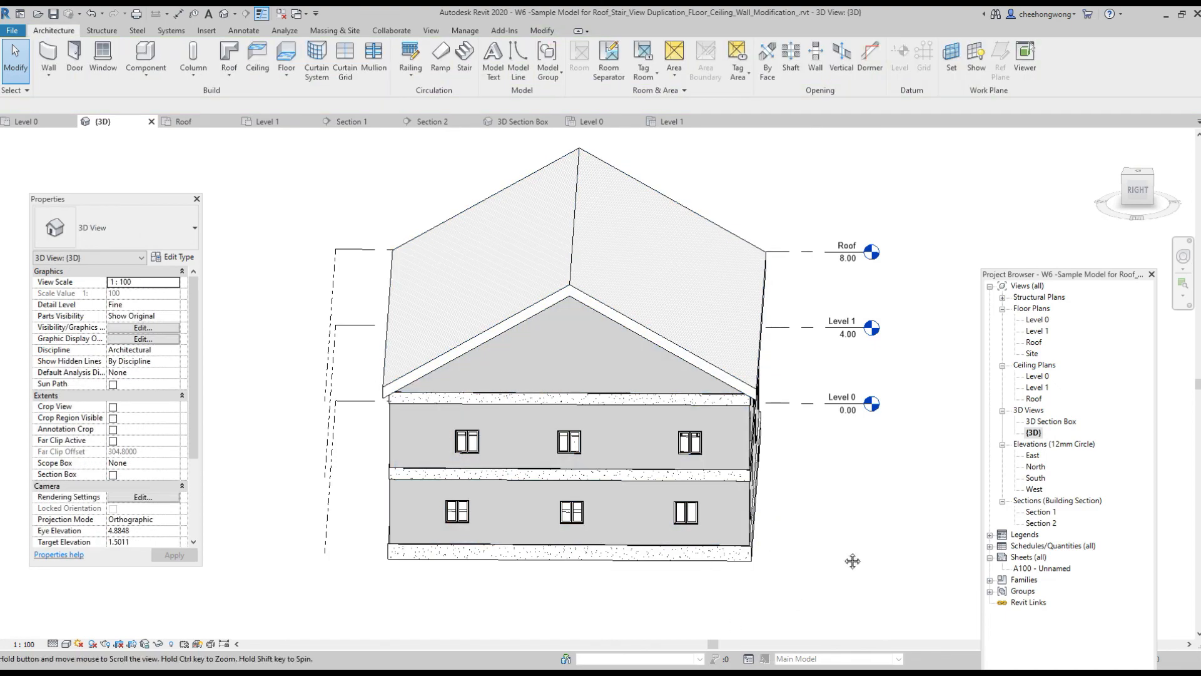
{"action": "middle_click_drag", "start_coordinate": [853, 561], "coordinate": [431, 538], "text": "shift"}
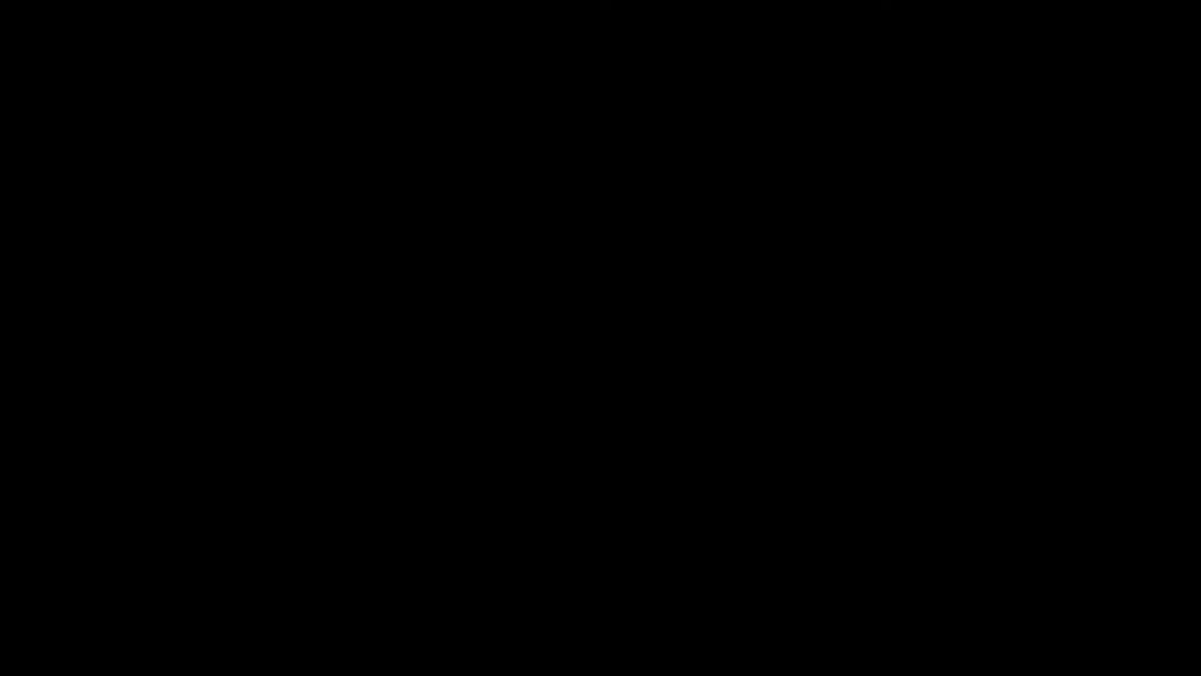